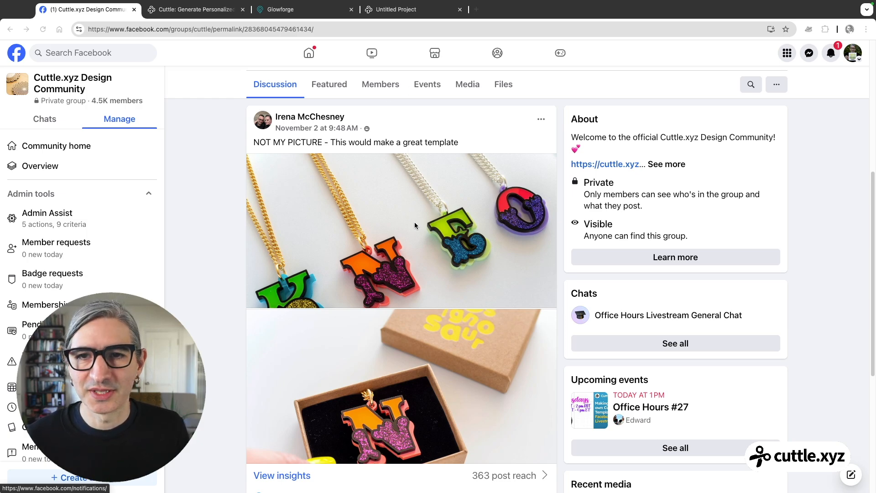
Examine both photos of the layered initial necklaces in the community post.
{"action": "scroll", "coordinate": [414, 225], "scroll_direction": "down", "scroll_amount": 1}
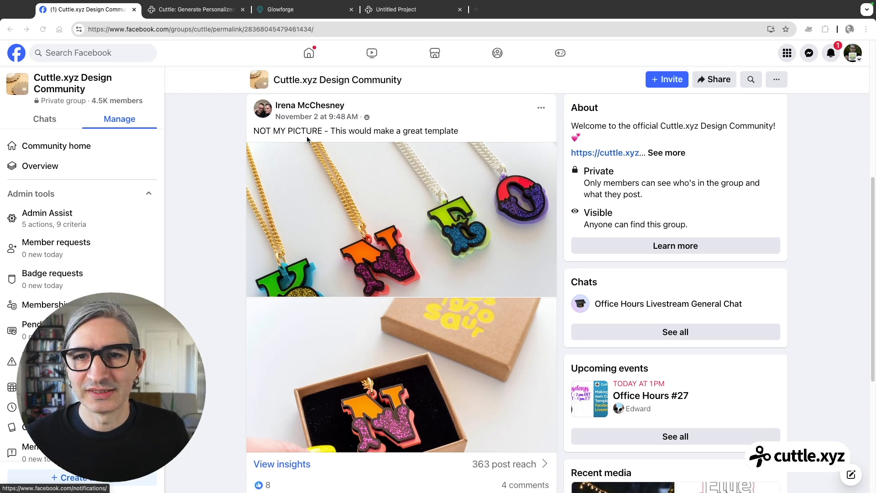
{"action": "left_click", "coordinate": [436, 200]}
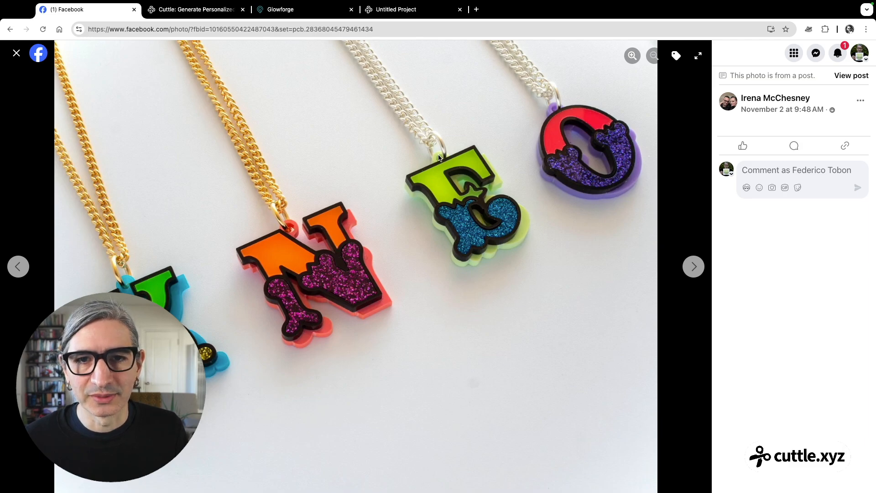
{"action": "left_click", "coordinate": [699, 266]}
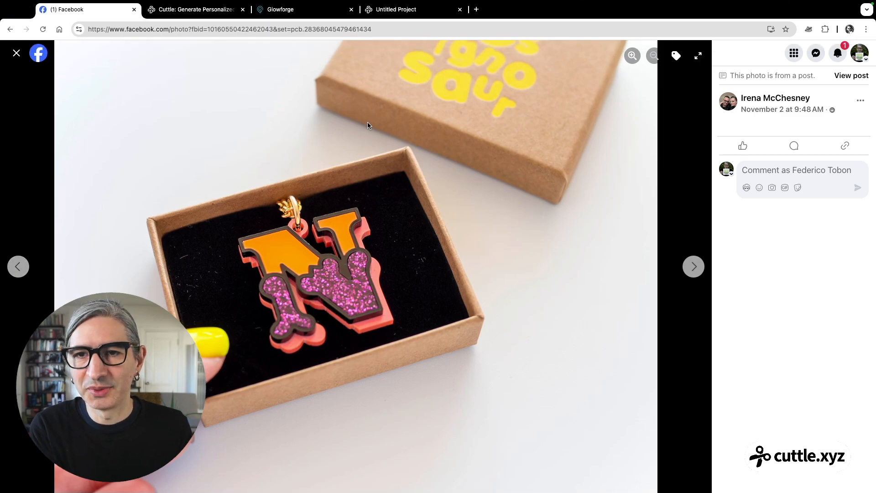
{"action": "key", "text": "Escape"}
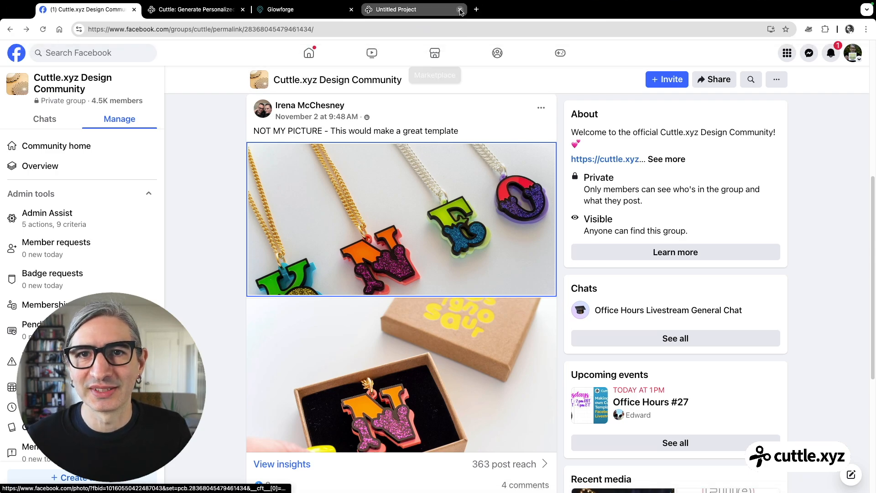
Switch to the untitled Cuttle project and place a text shape at the canvas origin, keeping its default text.
{"action": "left_click", "coordinate": [433, 14]}
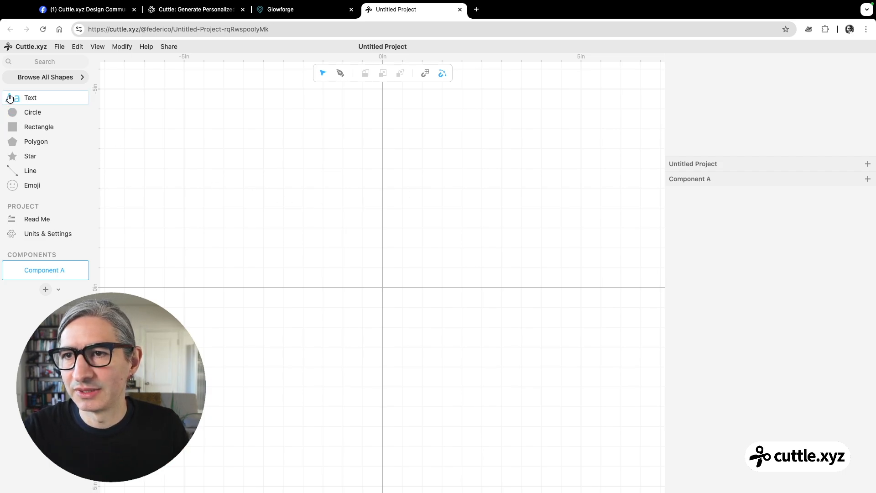
{"action": "left_click_drag", "start_coordinate": [10, 98], "coordinate": [382, 289]}
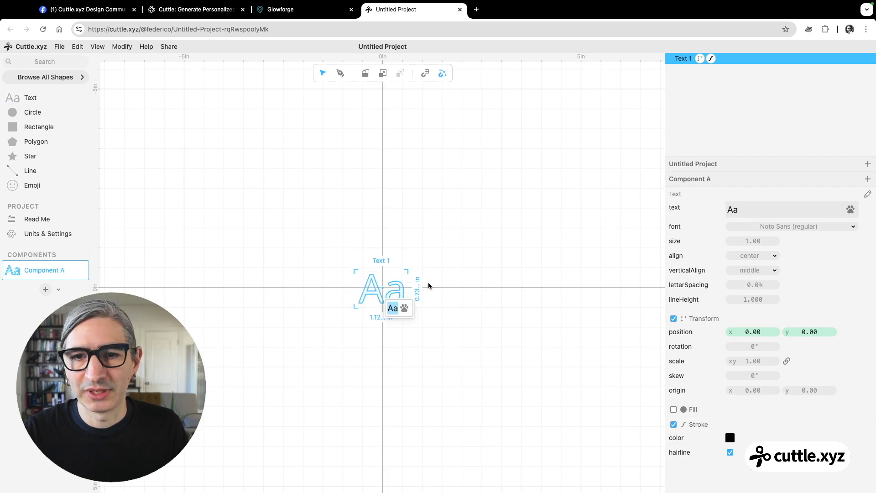
{"action": "key", "text": "Return"}
{"action": "scroll", "coordinate": [430, 308], "scroll_direction": "up", "scroll_amount": 10}
{"action": "left_click_drag", "start_coordinate": [381, 287], "coordinate": [492, 278]}
{"action": "scroll", "coordinate": [491, 281], "scroll_direction": "up", "scroll_amount": 3}
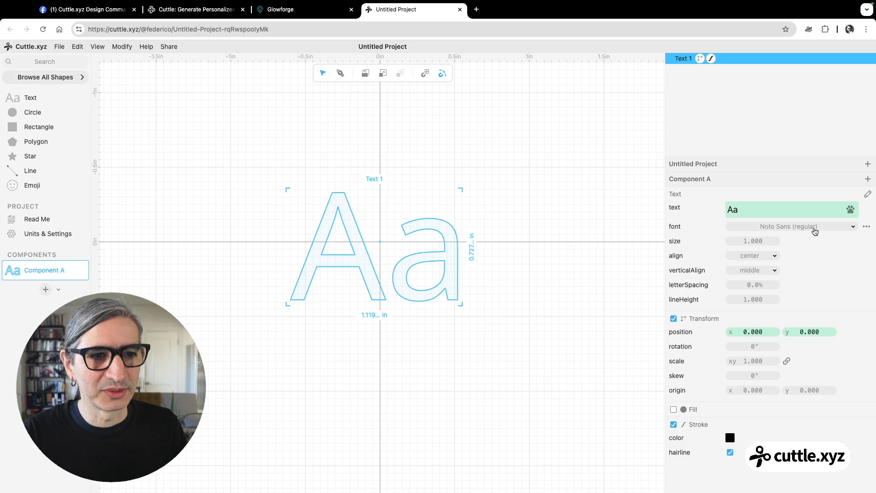
Set the text's font to Ewert (regular).
{"action": "left_click", "coordinate": [814, 227]}
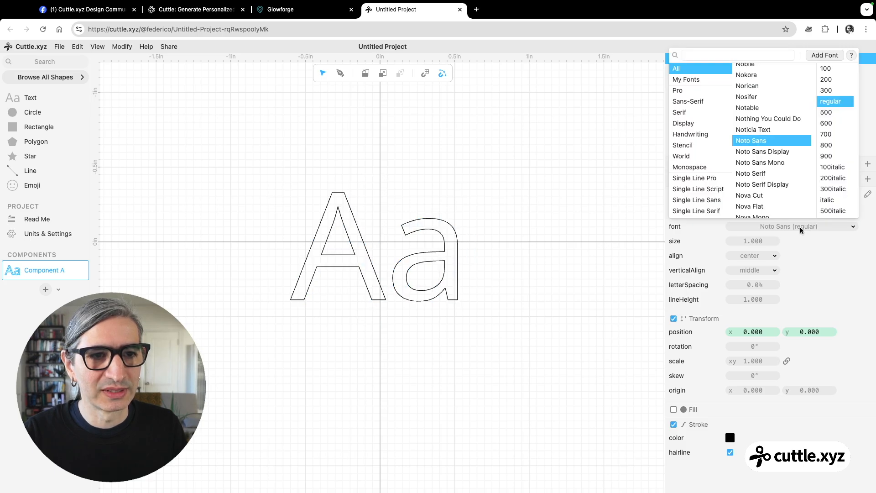
{"action": "left_click", "coordinate": [734, 54]}
{"action": "type", "text": "e"}
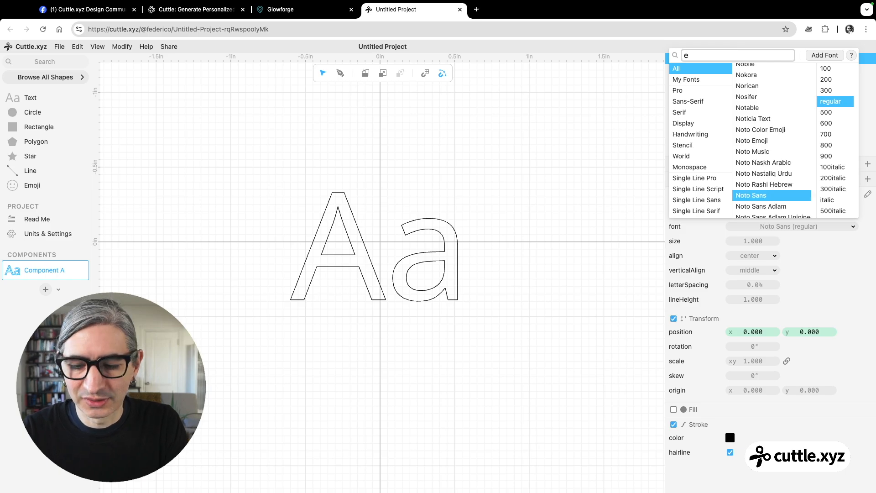
{"action": "type", "text": "we"}
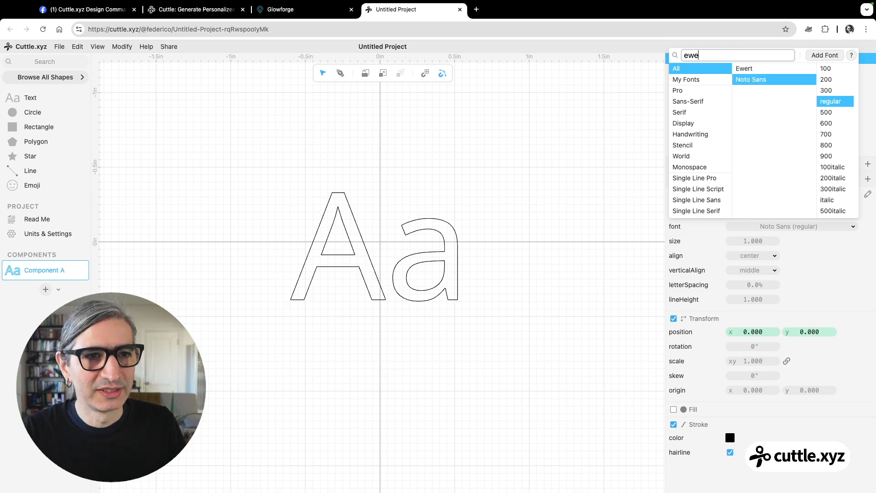
{"action": "left_click", "coordinate": [744, 69]}
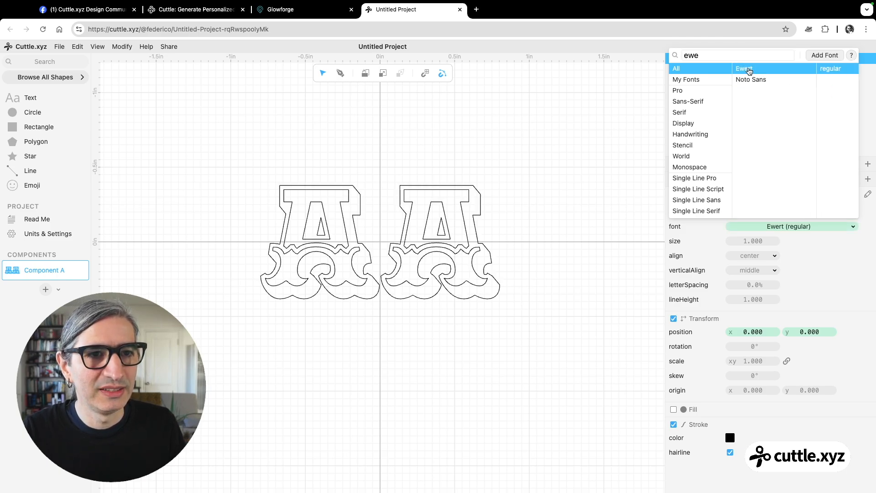
{"action": "left_click", "coordinate": [517, 264]}
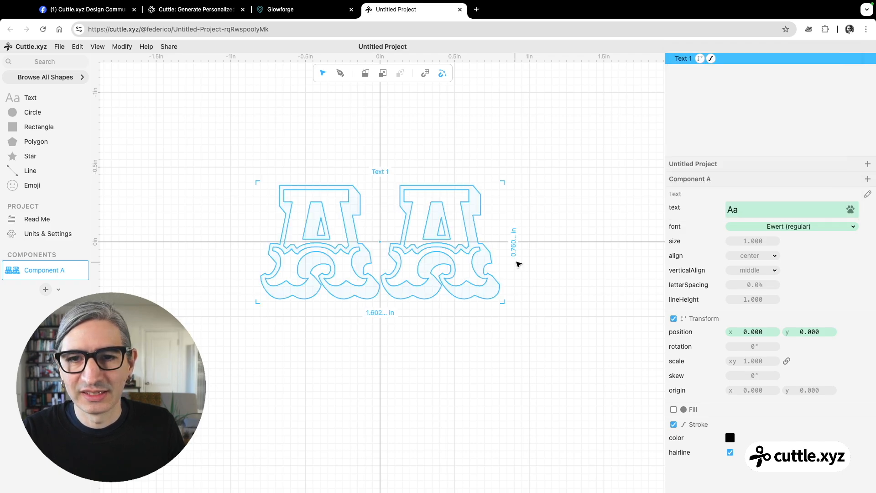
Replace the text with the single letter "n".
{"action": "left_click", "coordinate": [543, 250]}
{"action": "left_click", "coordinate": [409, 227]}
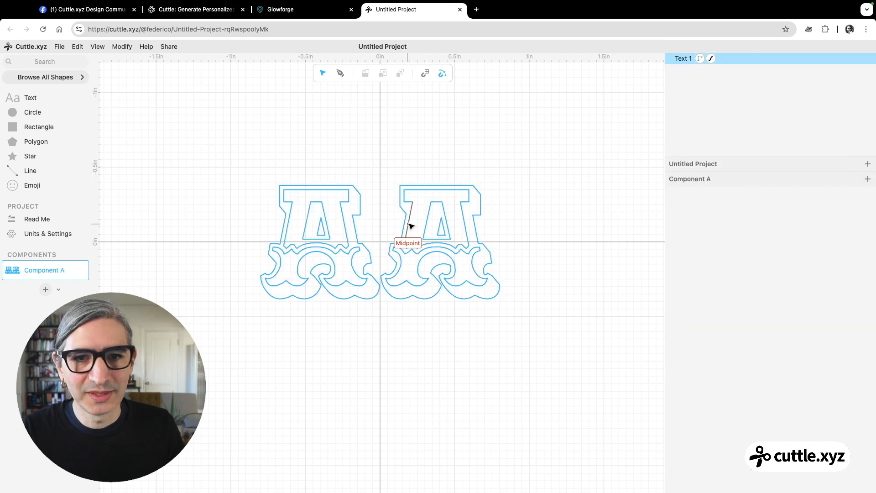
{"action": "left_click", "coordinate": [703, 213]}
{"action": "type", "text": "N"}
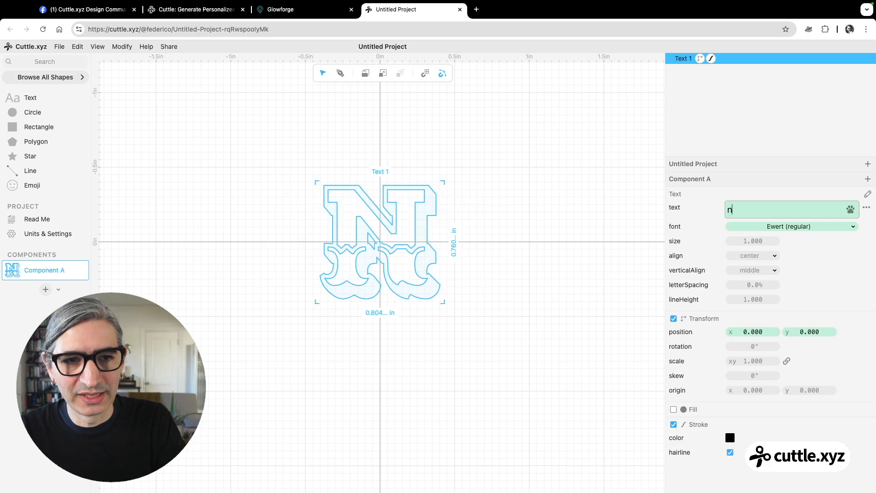
{"action": "left_click", "coordinate": [496, 203]}
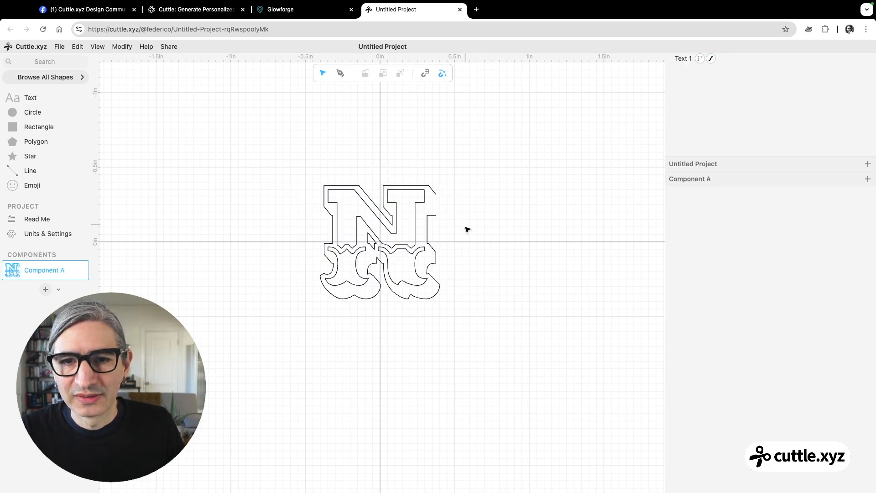
{"action": "scroll", "coordinate": [530, 219], "scroll_direction": "up", "scroll_amount": 1}
{"action": "scroll", "coordinate": [459, 241], "scroll_direction": "up", "scroll_amount": 4}
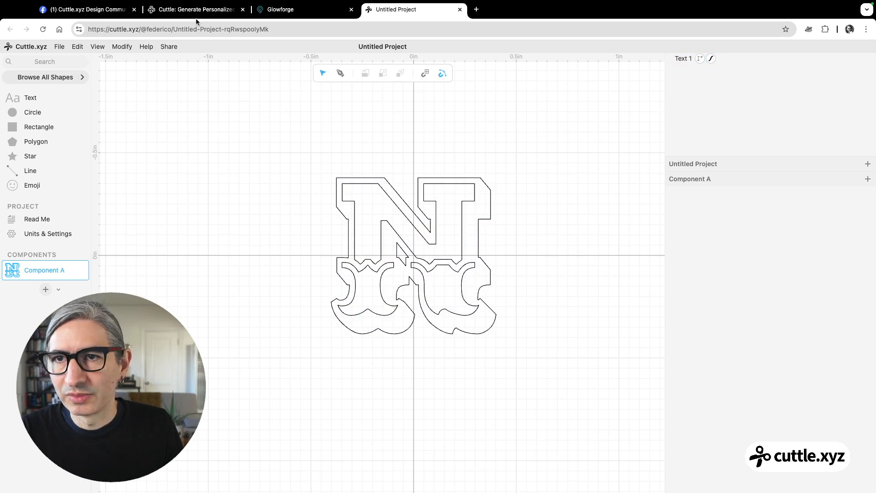
Compare the lettering with the necklace photo in the Facebook post and return to the Cuttle project.
{"action": "left_click", "coordinate": [82, 13]}
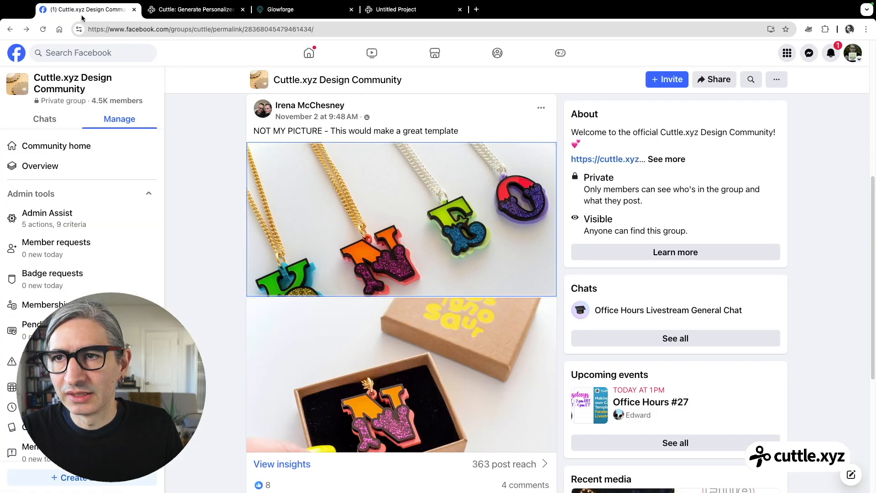
{"action": "left_click", "coordinate": [419, 258]}
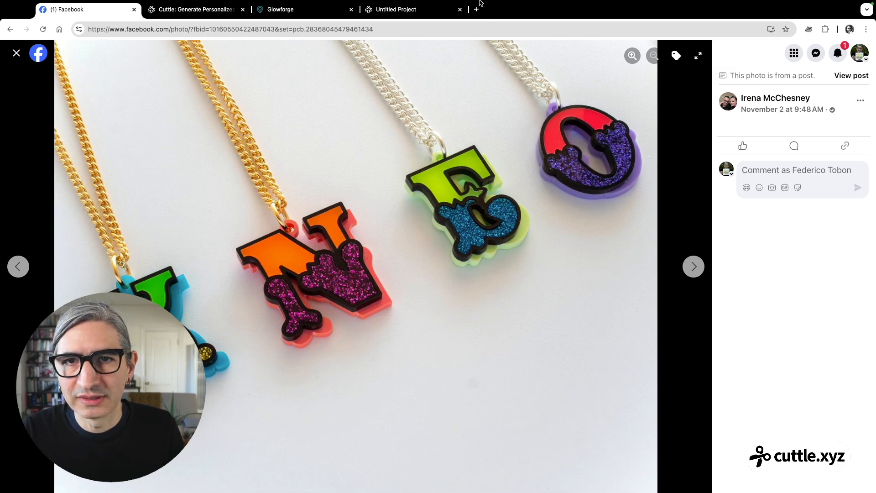
{"action": "left_click", "coordinate": [417, 10]}
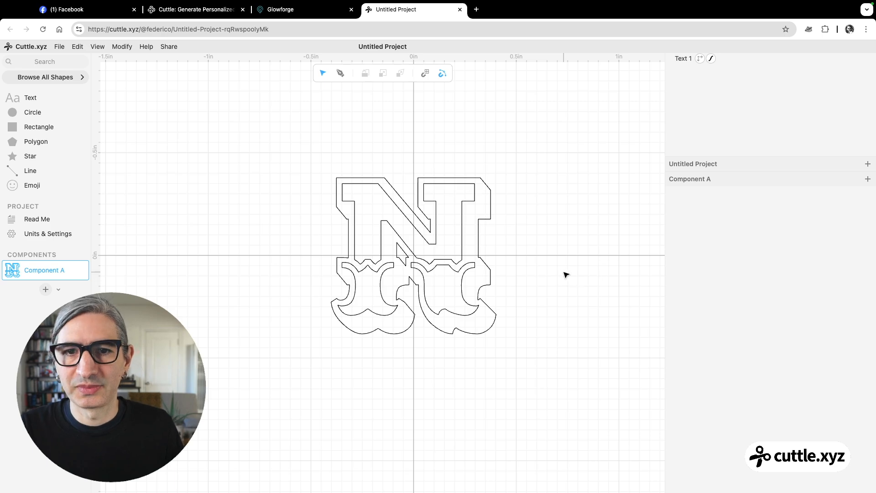
Rename the project as "Initial Charm".
{"action": "scroll", "coordinate": [541, 256], "scroll_direction": "up", "scroll_amount": 1}
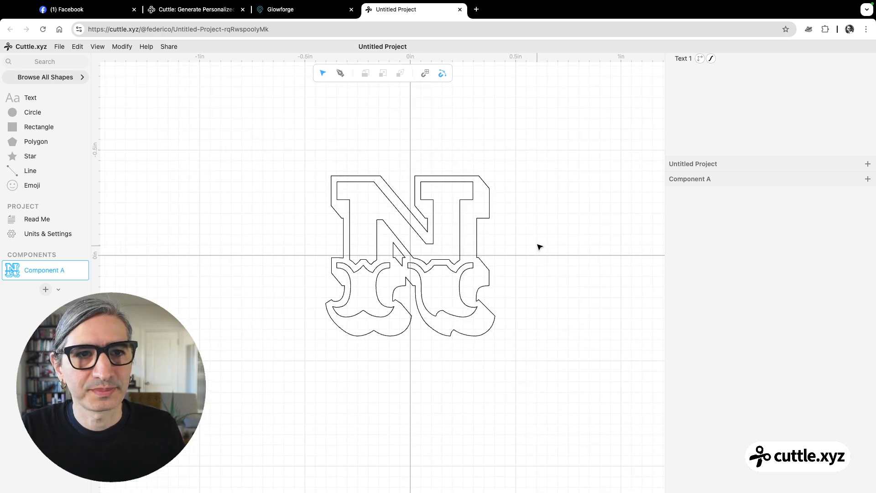
{"action": "left_click", "coordinate": [399, 48]}
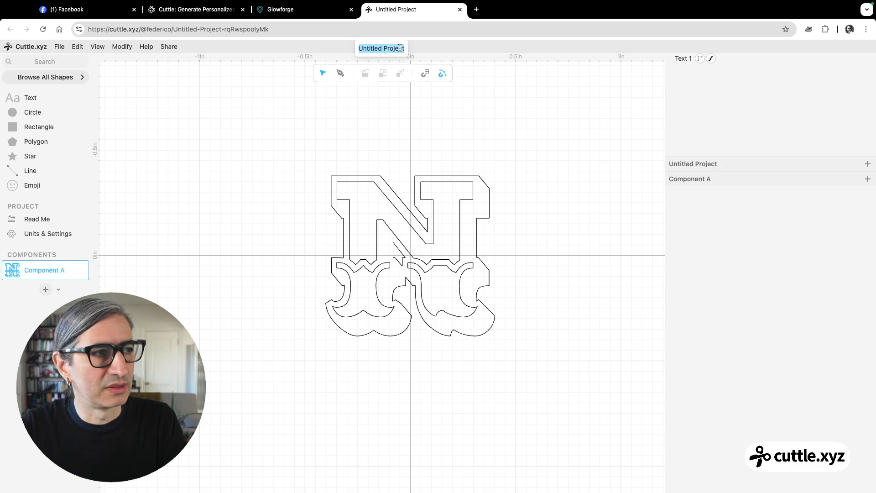
{"action": "key", "text": "BackSpace"}
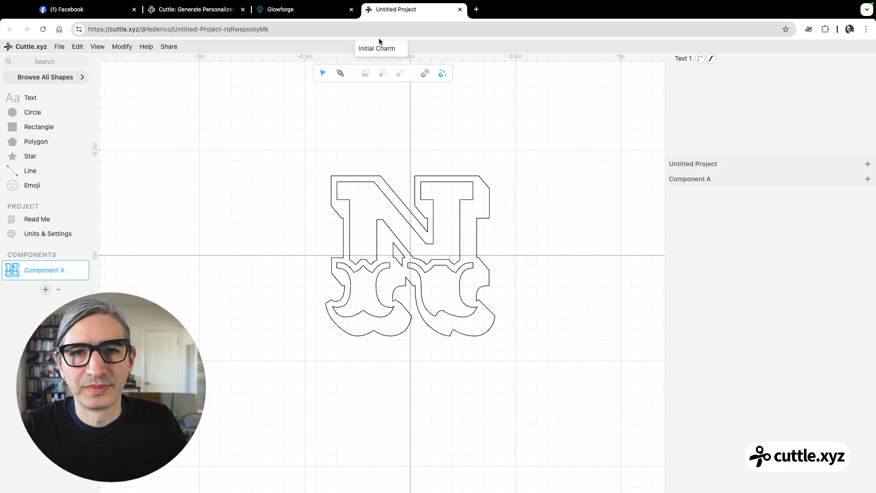
{"action": "key", "text": "Return"}
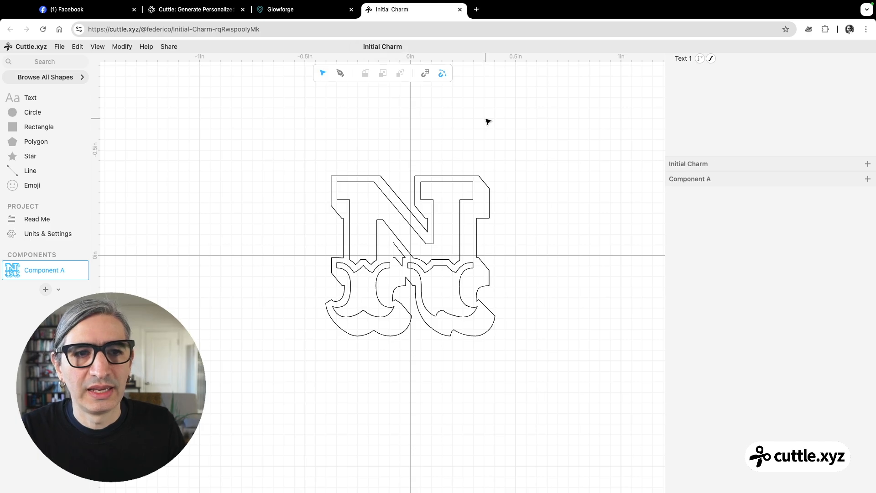
Try the text shape with the letter "a" and with a four-letter name.
{"action": "left_click", "coordinate": [487, 210]}
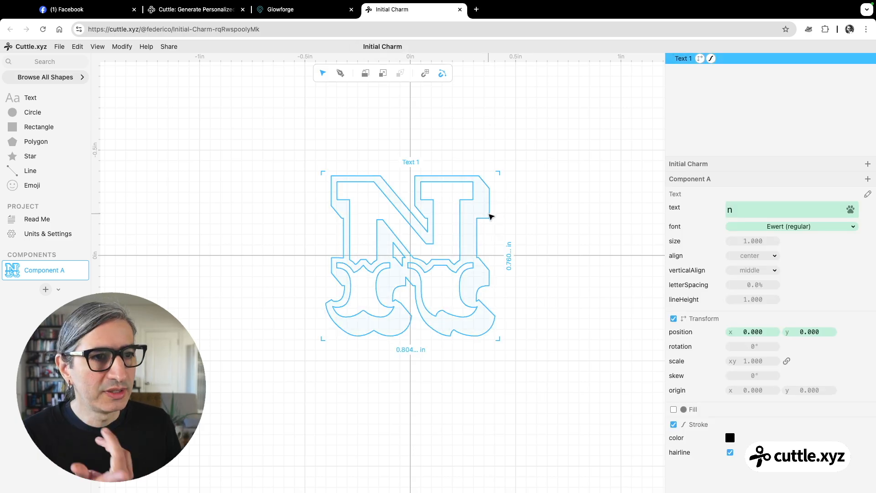
{"action": "left_click", "coordinate": [770, 208]}
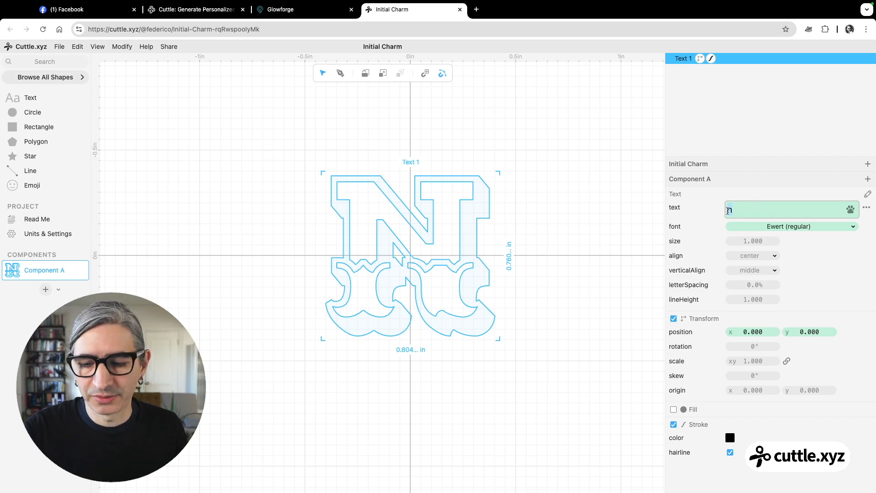
{"action": "type", "text": "a"}
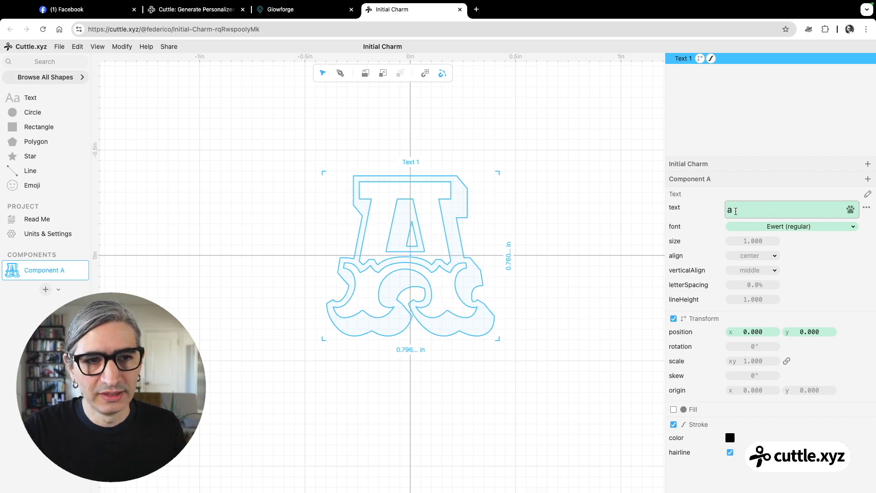
{"action": "left_click_drag", "start_coordinate": [749, 205], "coordinate": [712, 207]}
{"action": "type", "text": "fede"}
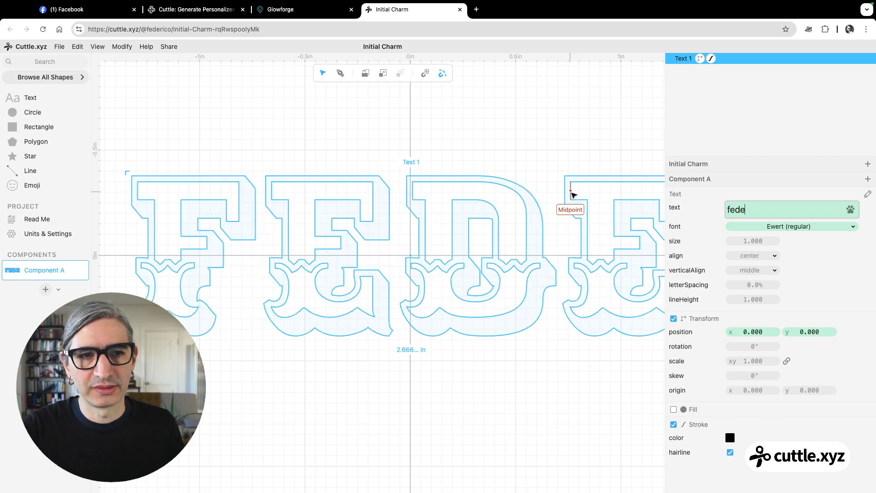
Clear the text shape's content and enter the single initial "f".
{"action": "key", "text": "BackSpace"}
{"action": "key", "text": "BackSpace"}
{"action": "key", "text": "BackSpace"}
{"action": "key", "text": "BackSpace"}
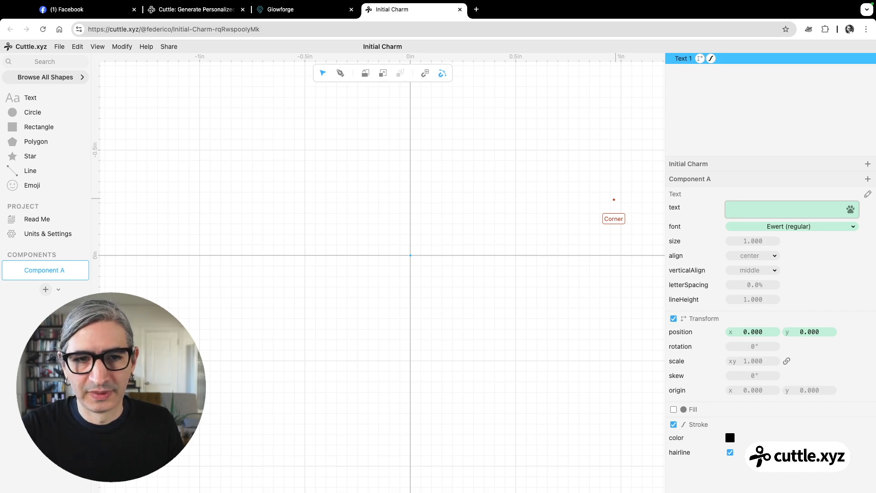
{"action": "type", "text": "f"}
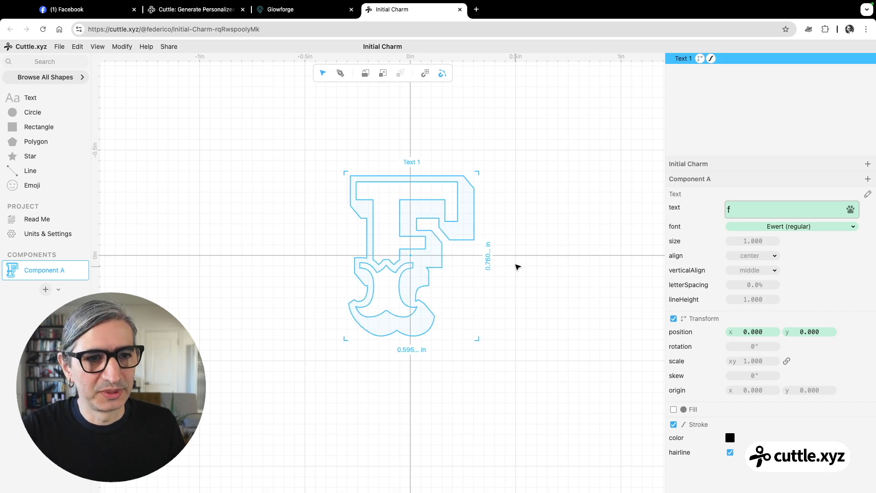
{"action": "left_click", "coordinate": [520, 256]}
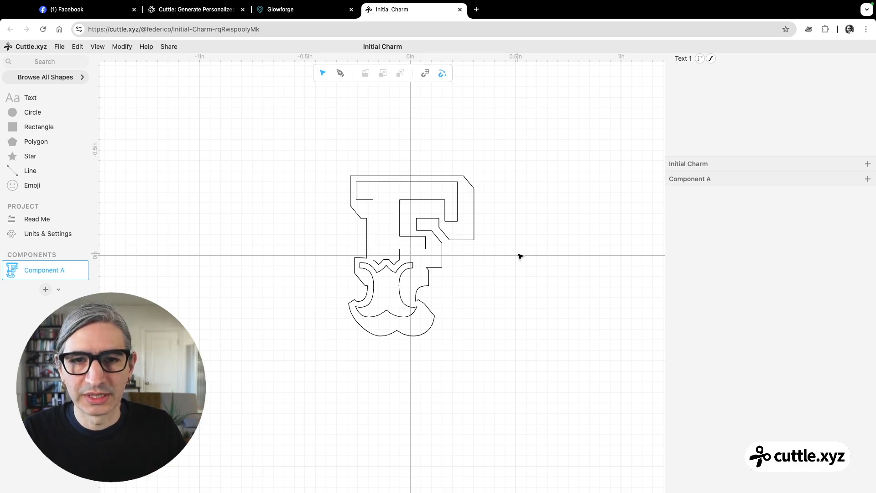
Set the uniform scale of the letter shape to 1.9.
{"action": "left_click_drag", "start_coordinate": [342, 154], "coordinate": [543, 328]}
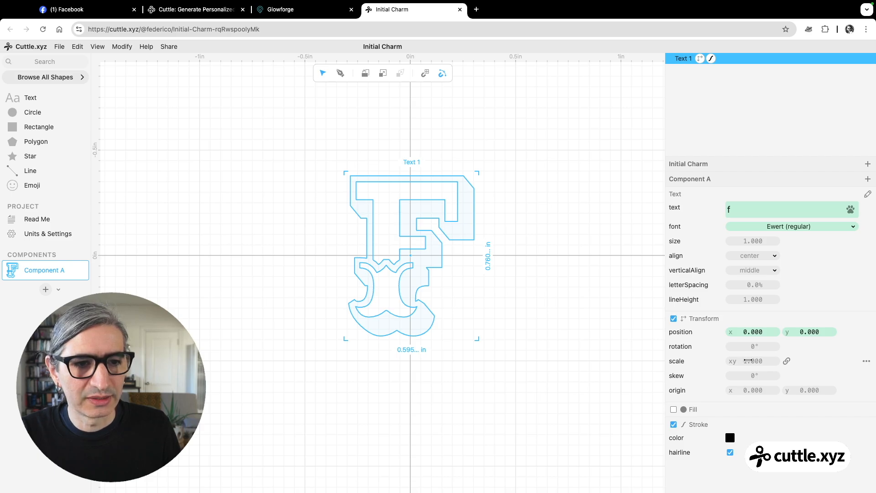
{"action": "left_click_drag", "start_coordinate": [750, 361], "coordinate": [768, 361]}
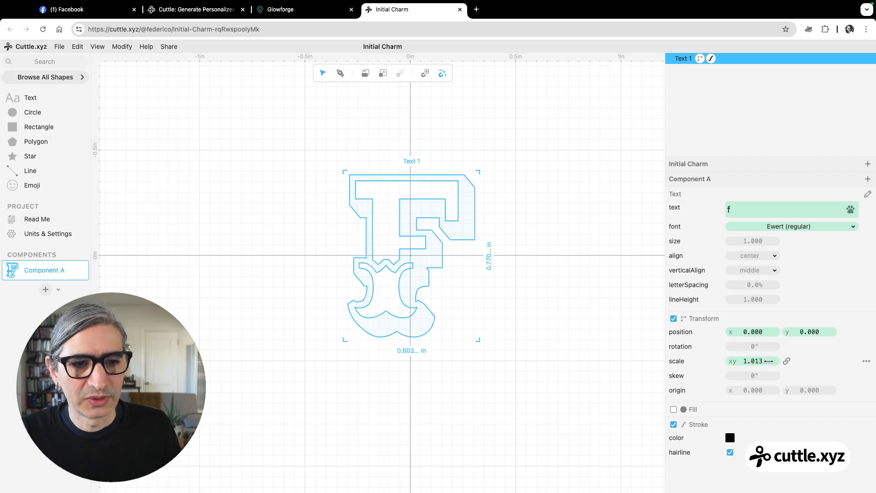
{"action": "left_click", "coordinate": [750, 361]}
{"action": "type", "text": "1.9"}
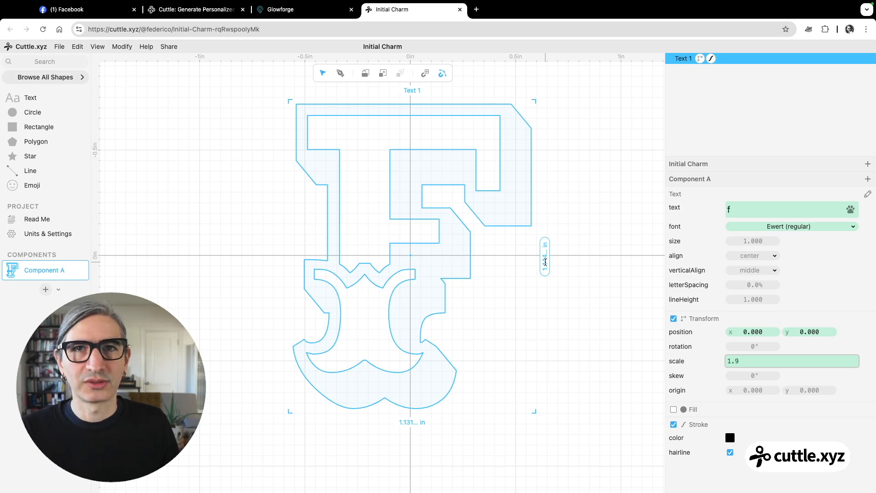
{"action": "scroll", "coordinate": [595, 205], "scroll_direction": "down", "scroll_amount": 1}
{"action": "left_click", "coordinate": [595, 206]}
{"action": "scroll", "coordinate": [595, 207], "scroll_direction": "down", "scroll_amount": 1}
{"action": "left_click_drag", "start_coordinate": [595, 209], "coordinate": [530, 249]}
{"action": "scroll", "coordinate": [567, 239], "scroll_direction": "down", "scroll_amount": 1}
{"action": "scroll", "coordinate": [530, 249], "scroll_direction": "down", "scroll_amount": 1}
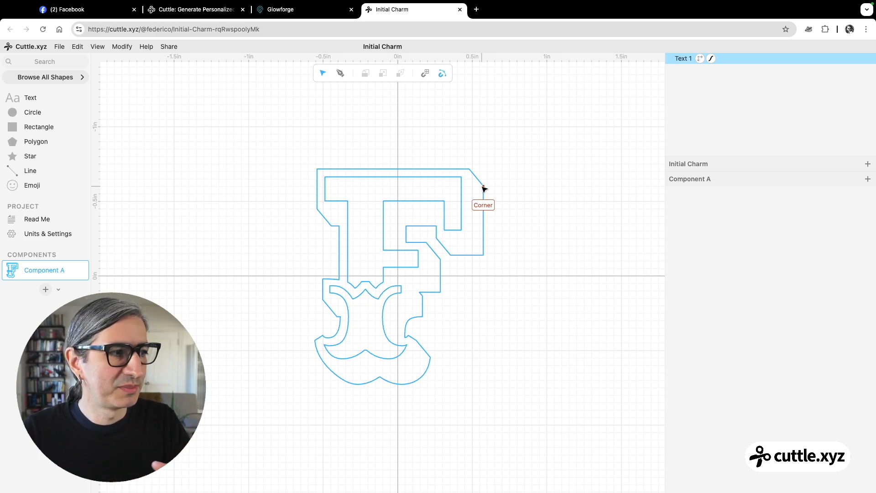
{"action": "scroll", "coordinate": [497, 190], "scroll_direction": "down", "scroll_amount": 1}
{"action": "scroll", "coordinate": [496, 189], "scroll_direction": "down", "scroll_amount": 1}
{"action": "left_click_drag", "start_coordinate": [509, 204], "coordinate": [491, 219]}
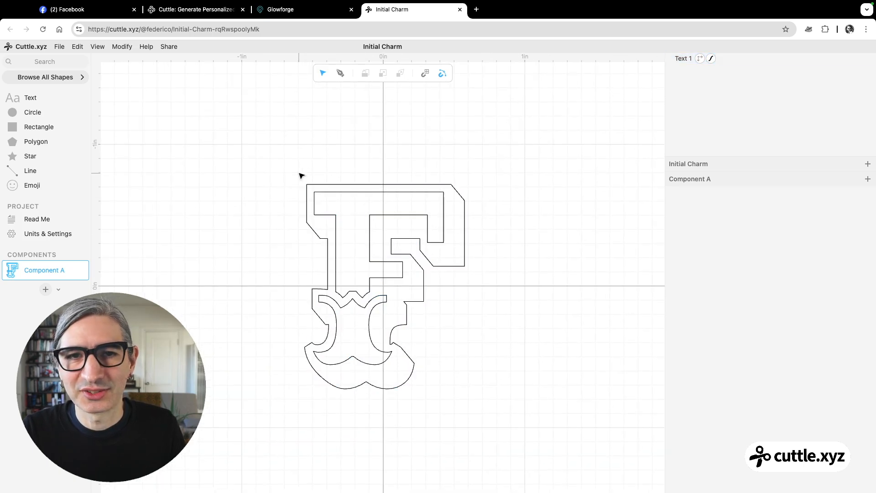
Extract the letter shape's text content as a component parameter named "letter".
{"action": "left_click_drag", "start_coordinate": [294, 168], "coordinate": [488, 342]}
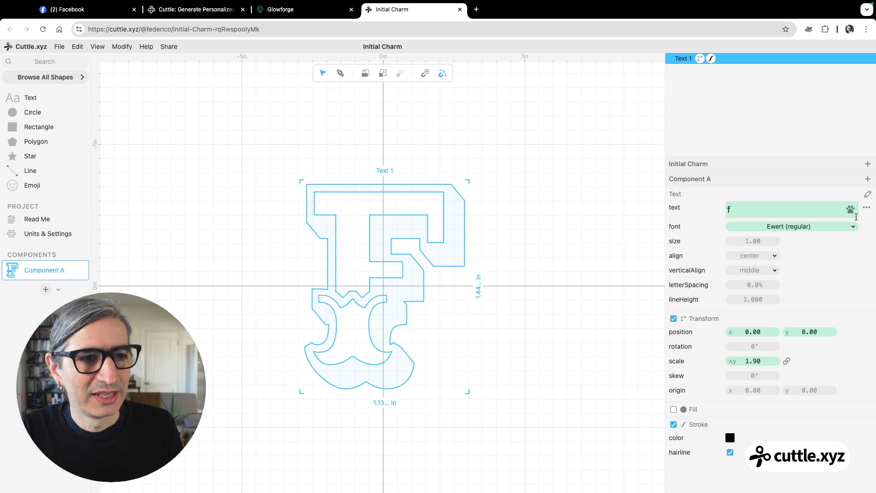
{"action": "left_click", "coordinate": [866, 209]}
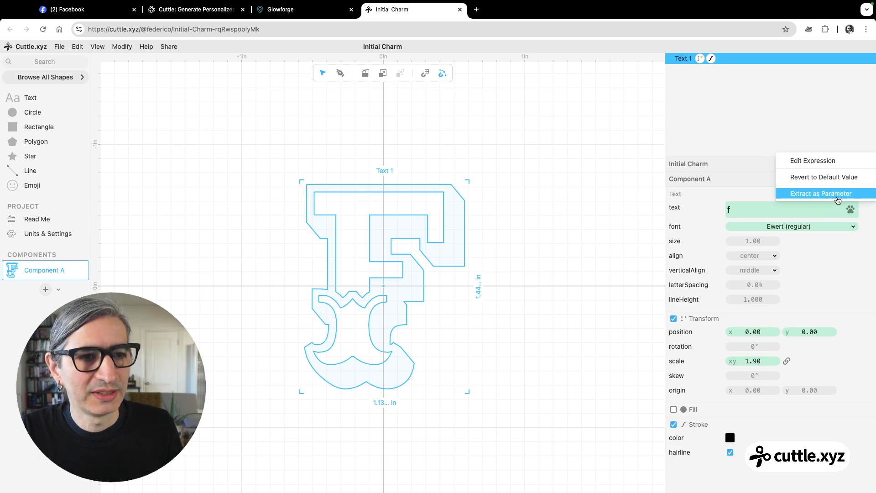
{"action": "left_click", "coordinate": [836, 193]}
{"action": "type", "text": "i"}
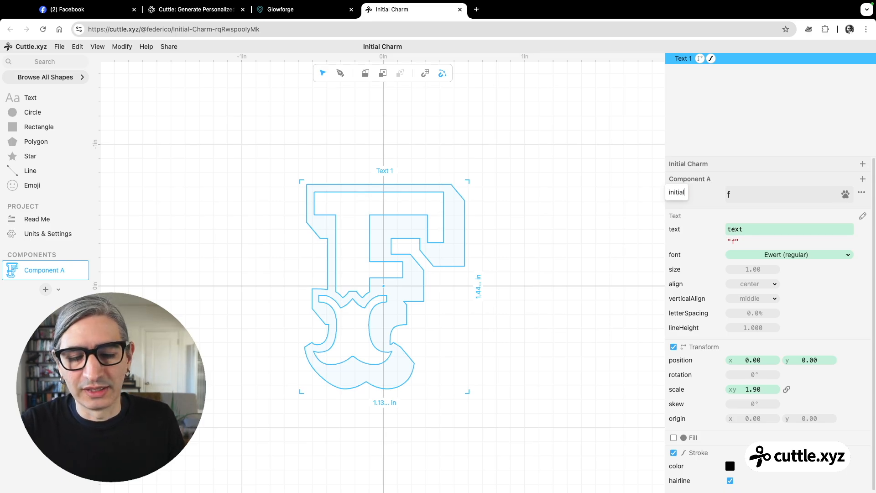
{"action": "type", "text": "nitia"}
{"action": "key", "text": "BackSpace"}
{"action": "key", "text": "BackSpace"}
{"action": "key", "text": "BackSpace"}
{"action": "type", "text": "letter"}
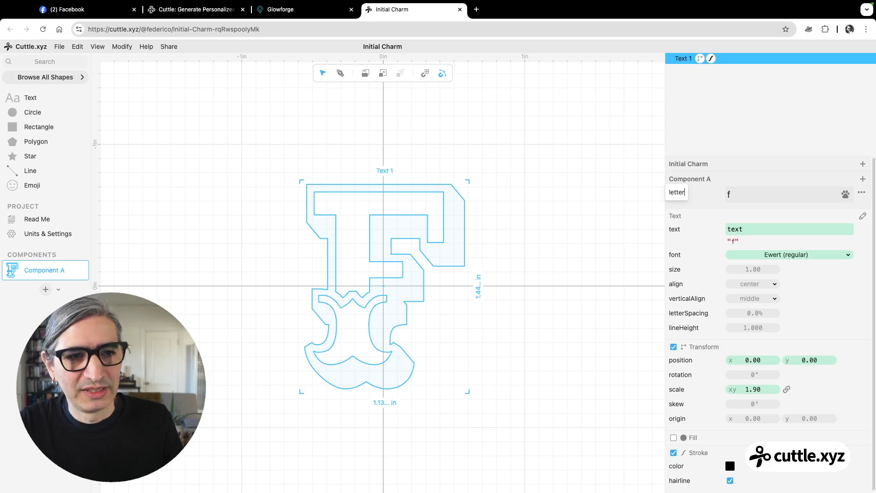
Move the "letter" parameter from the component to the project level.
{"action": "left_click", "coordinate": [861, 195]}
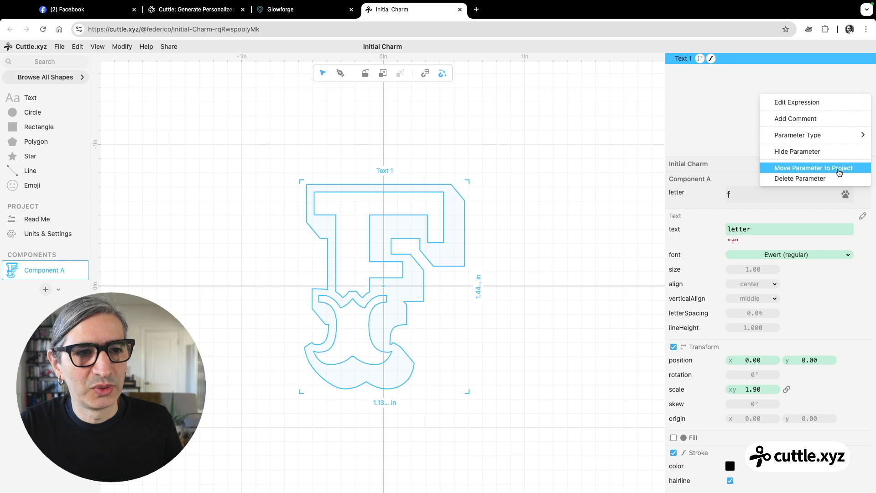
{"action": "left_click", "coordinate": [838, 170]}
{"action": "left_click", "coordinate": [619, 209]}
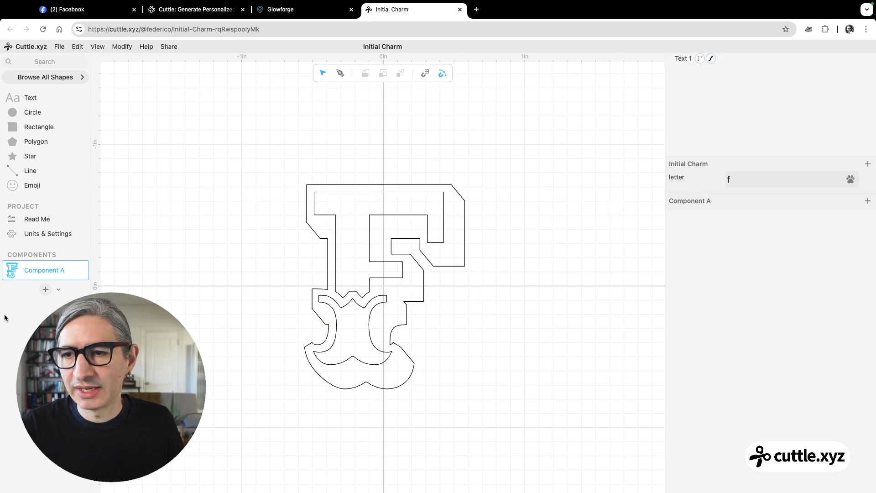
Rename Component A as "Letter".
{"action": "double_click", "coordinate": [47, 269]}
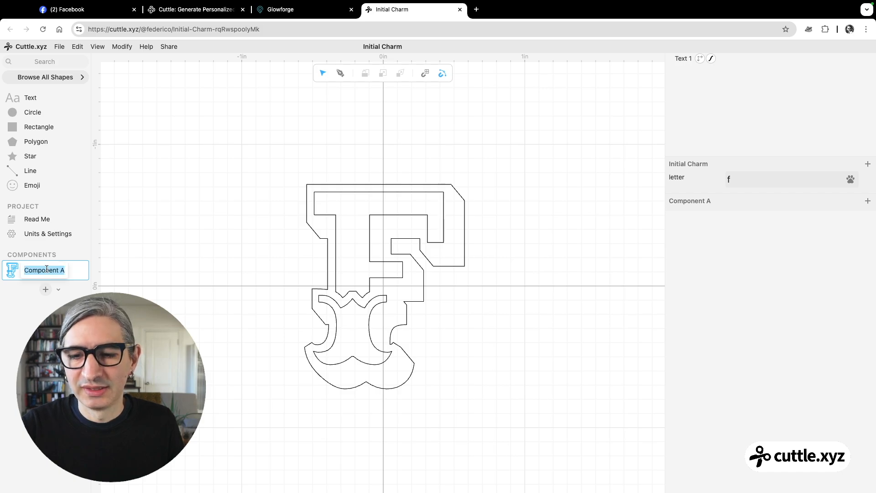
{"action": "type", "text": "Letter"}
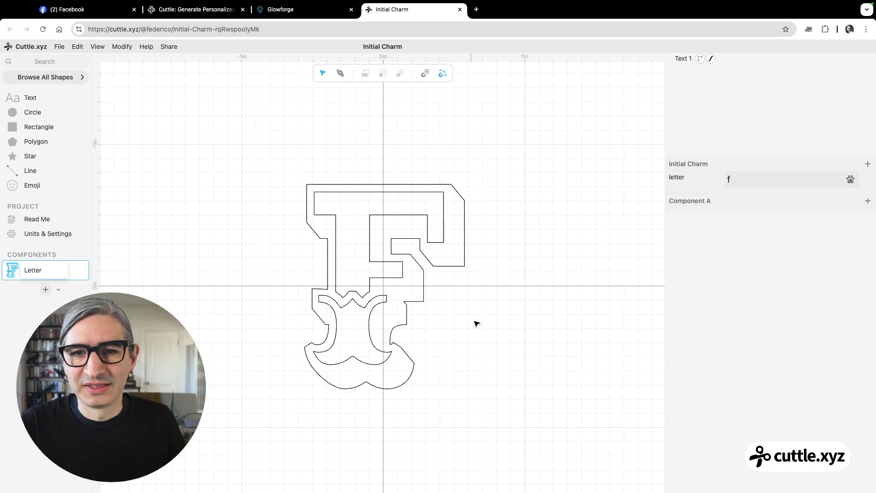
{"action": "key", "text": "Return"}
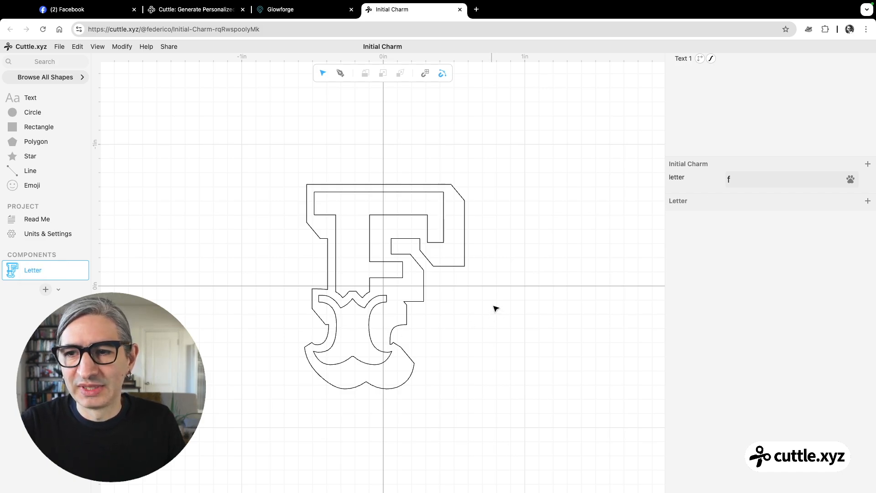
Enable the fill on the letter shape and set its color to black.
{"action": "left_click_drag", "start_coordinate": [293, 166], "coordinate": [484, 325]}
{"action": "left_click", "coordinate": [673, 440]}
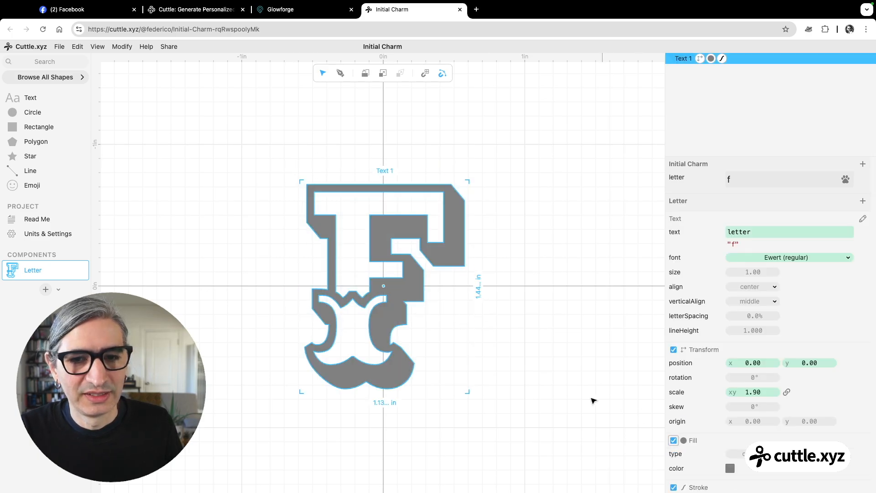
{"action": "left_click", "coordinate": [584, 399]}
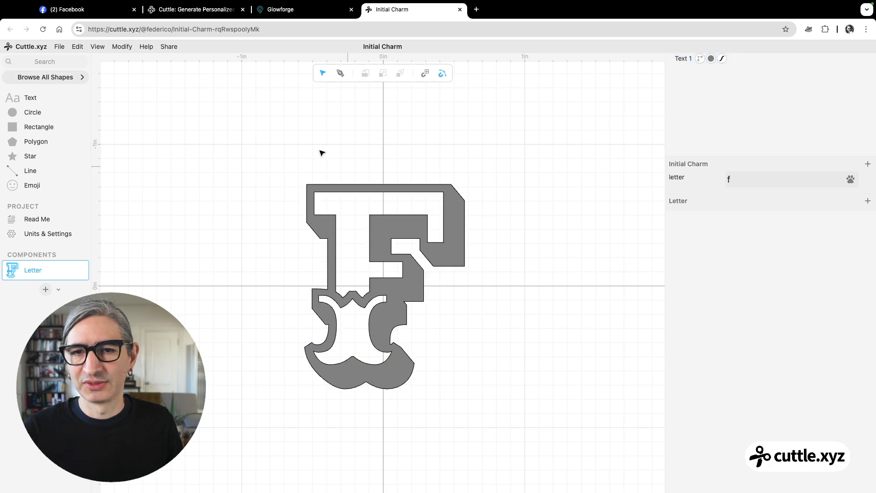
{"action": "left_click_drag", "start_coordinate": [321, 150], "coordinate": [441, 287]}
{"action": "left_click", "coordinate": [730, 470]}
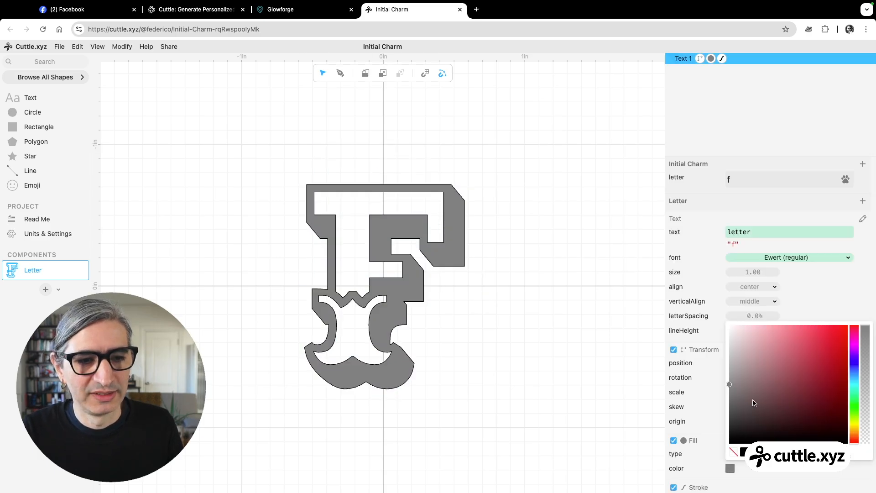
{"action": "left_click", "coordinate": [744, 451]}
{"action": "left_click", "coordinate": [593, 404]}
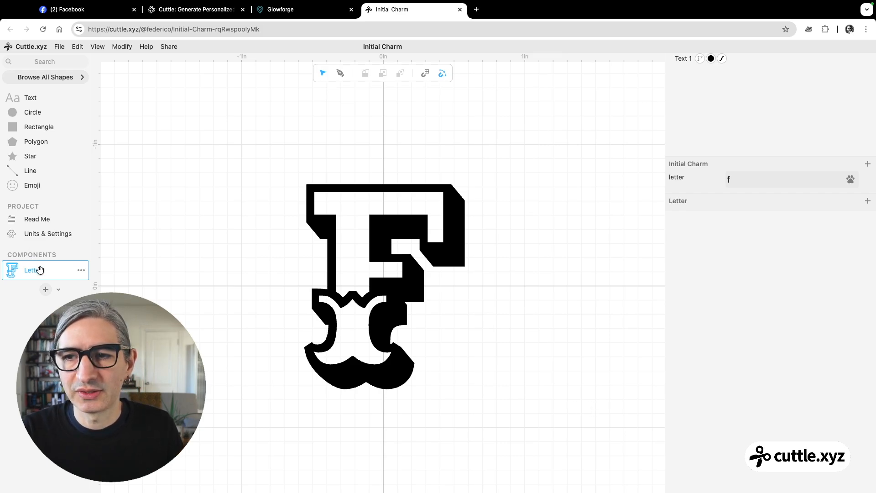
Create a new component and place three instances of the Letter component side by side in it.
{"action": "left_click", "coordinate": [46, 290]}
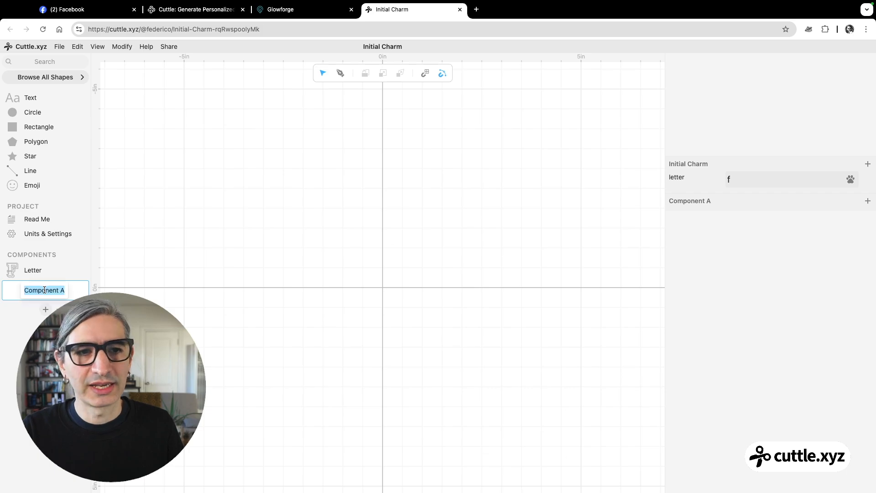
{"action": "left_click", "coordinate": [20, 270]}
{"action": "left_click_drag", "start_coordinate": [28, 270], "coordinate": [407, 229]}
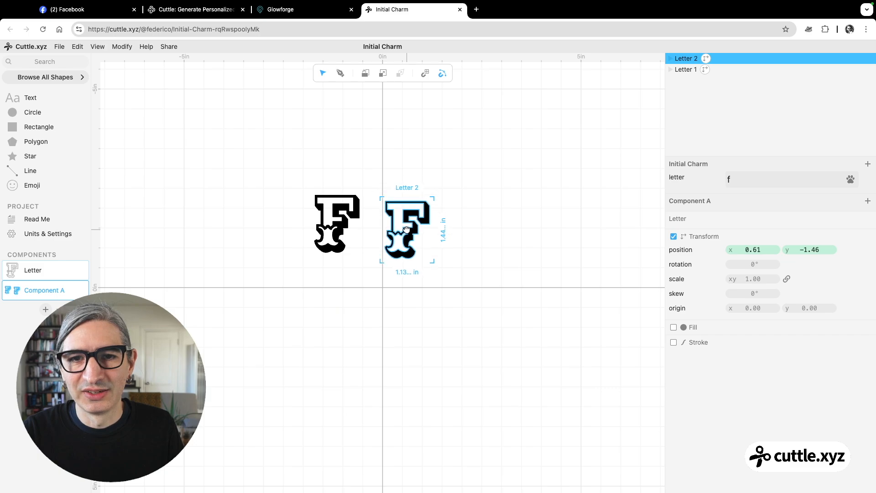
{"action": "left_click_drag", "start_coordinate": [20, 270], "coordinate": [473, 224]}
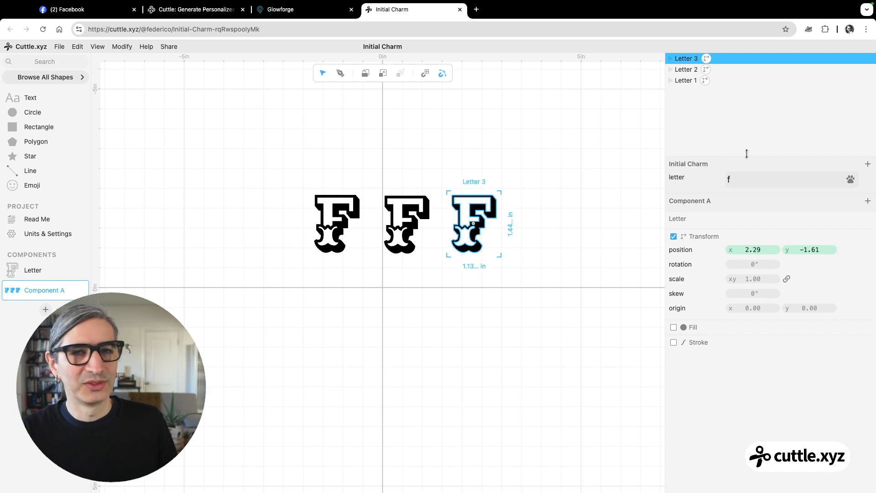
Set the project's letter parameter to "b" to test all linked instances.
{"action": "left_click_drag", "start_coordinate": [740, 180], "coordinate": [721, 181]}
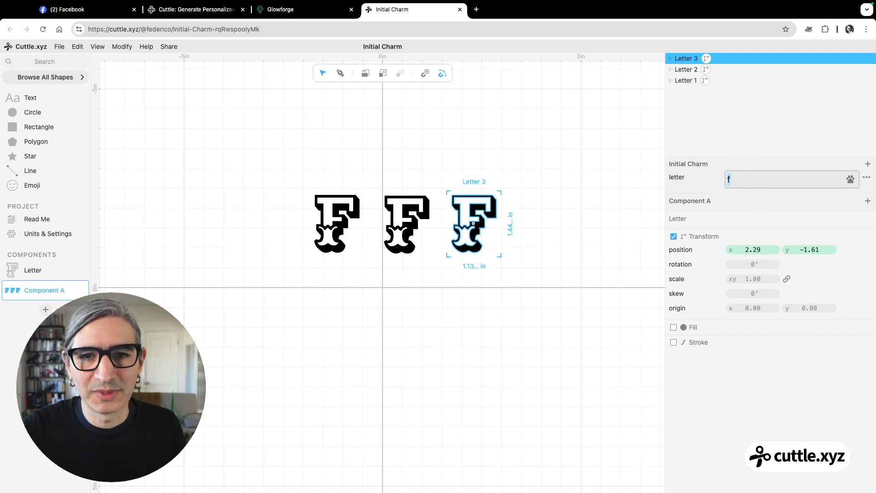
{"action": "key", "text": "BackSpace"}
{"action": "type", "text": "b"}
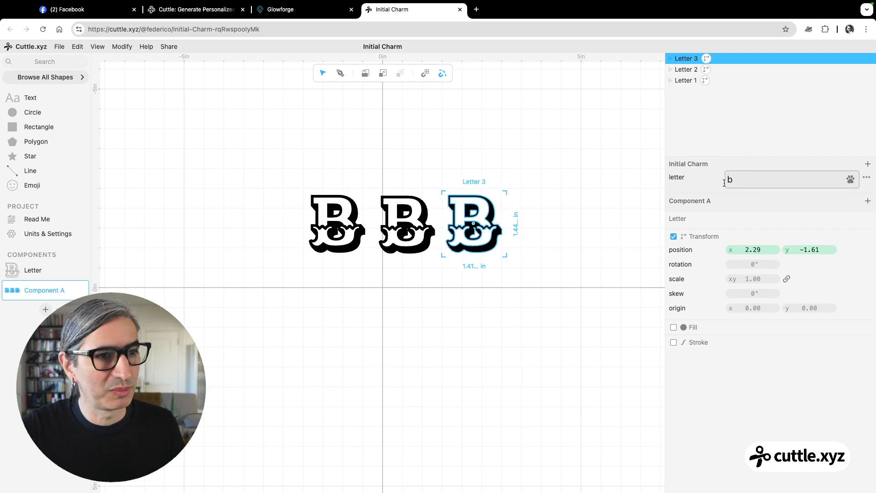
{"action": "left_click", "coordinate": [543, 223]}
Add a gray fill to the middle Letter instance.
{"action": "left_click", "coordinate": [400, 215]}
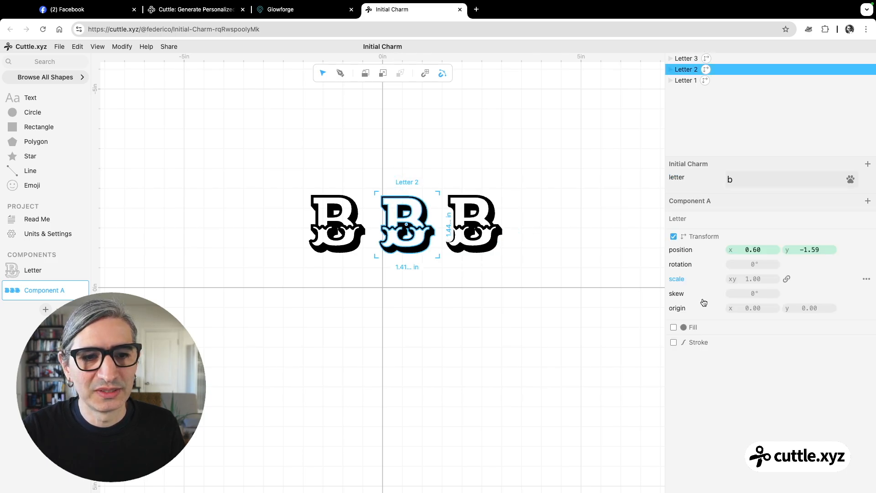
{"action": "left_click", "coordinate": [673, 327]}
{"action": "left_click", "coordinate": [729, 355]}
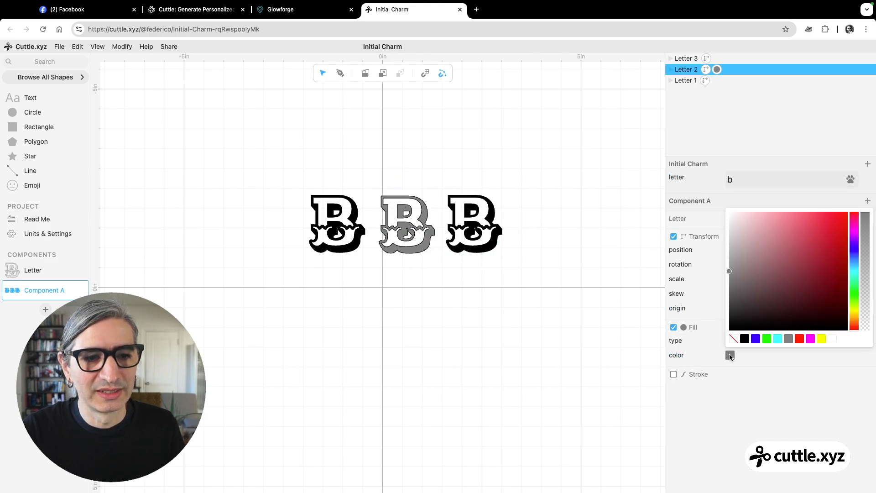
{"action": "left_click", "coordinate": [607, 346]}
Add a fill to the third Letter instance and set its color to magenta.
{"action": "left_click", "coordinate": [484, 214]}
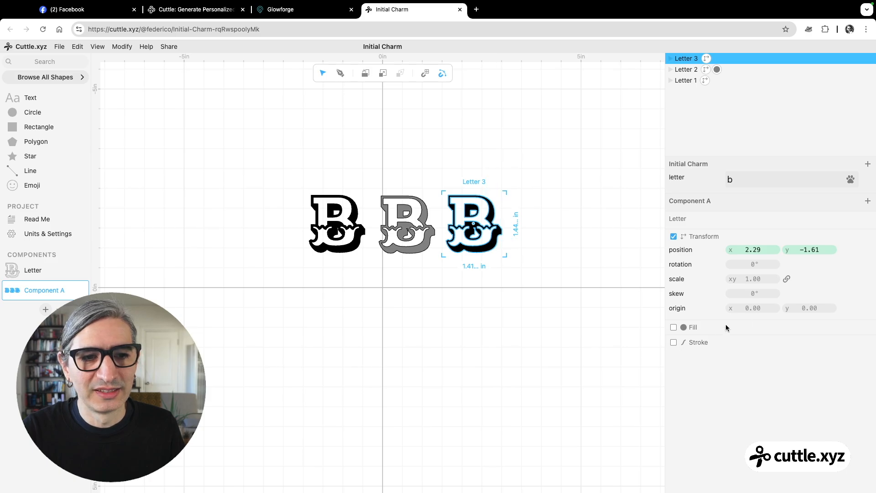
{"action": "left_click", "coordinate": [674, 329]}
{"action": "left_click", "coordinate": [730, 355]}
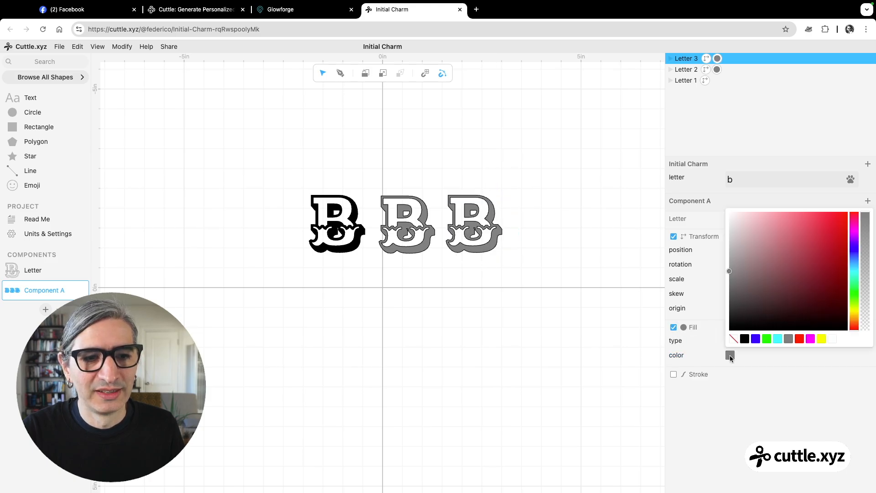
{"action": "left_click", "coordinate": [810, 342]}
{"action": "left_click", "coordinate": [498, 334]}
{"action": "scroll", "coordinate": [451, 293], "scroll_direction": "up", "scroll_amount": 3}
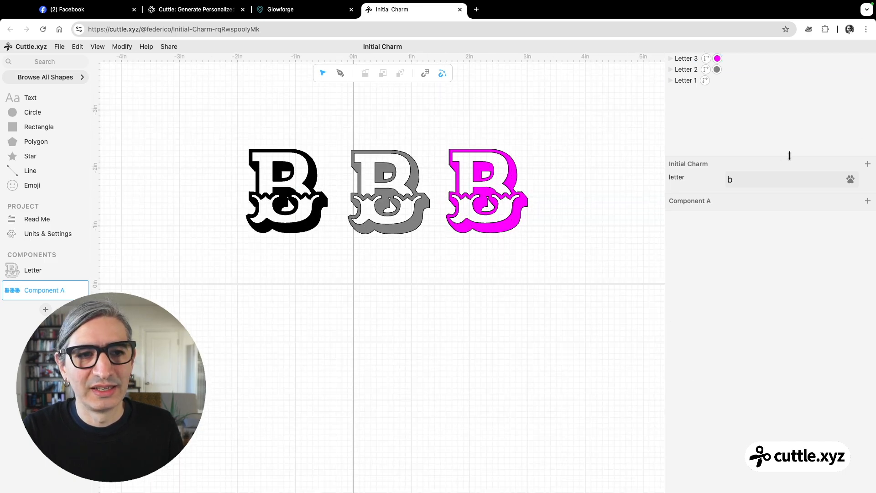
Try the project's letter parameter with "f" and with "a".
{"action": "left_click", "coordinate": [750, 175]}
{"action": "type", "text": "f"}
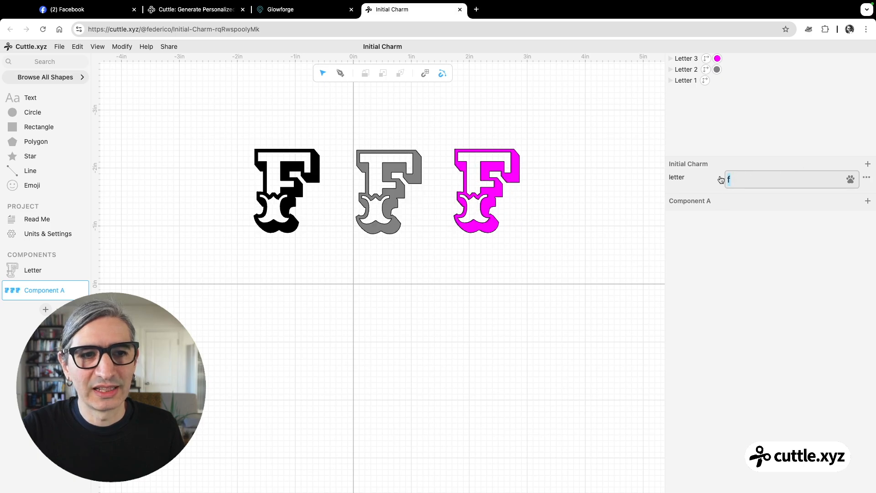
{"action": "type", "text": "a"}
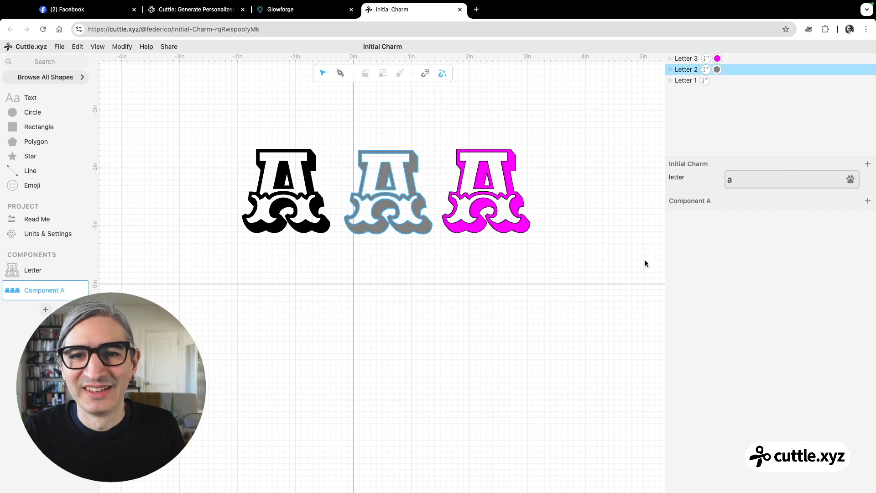
Add an enlarged fourth Letter instance below the row and test it with the letter parameter set to "b".
{"action": "left_click_drag", "start_coordinate": [14, 270], "coordinate": [277, 294]}
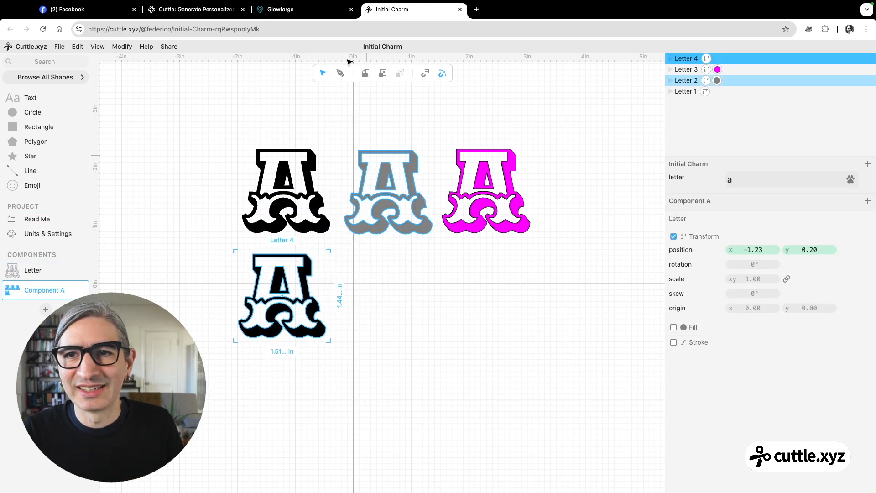
{"action": "left_click_drag", "start_coordinate": [329, 342], "coordinate": [419, 428]}
{"action": "key", "text": "Escape"}
{"action": "left_click", "coordinate": [727, 179]}
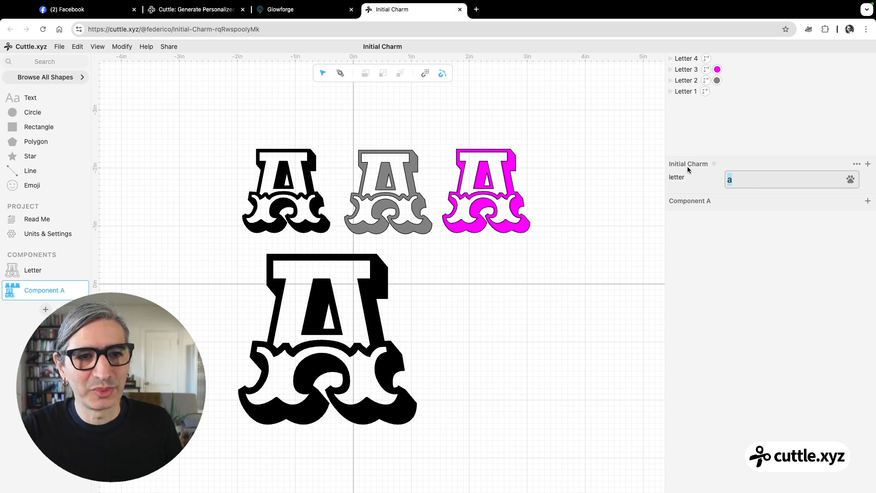
{"action": "type", "text": "b"}
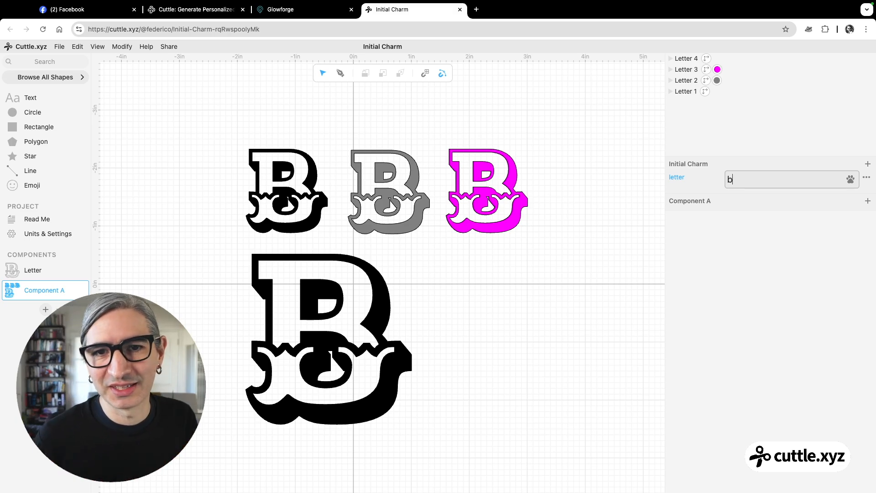
Delete all Letter instances from Component A and set the project's letter parameter to "f".
{"action": "left_click_drag", "start_coordinate": [213, 134], "coordinate": [550, 429]}
{"action": "key", "text": "Delete"}
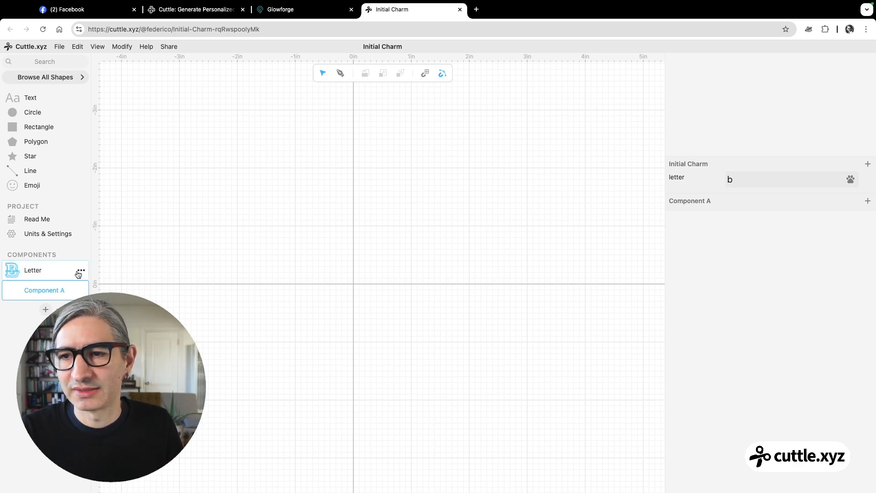
{"action": "double_click", "coordinate": [734, 181]}
{"action": "type", "text": "f"}
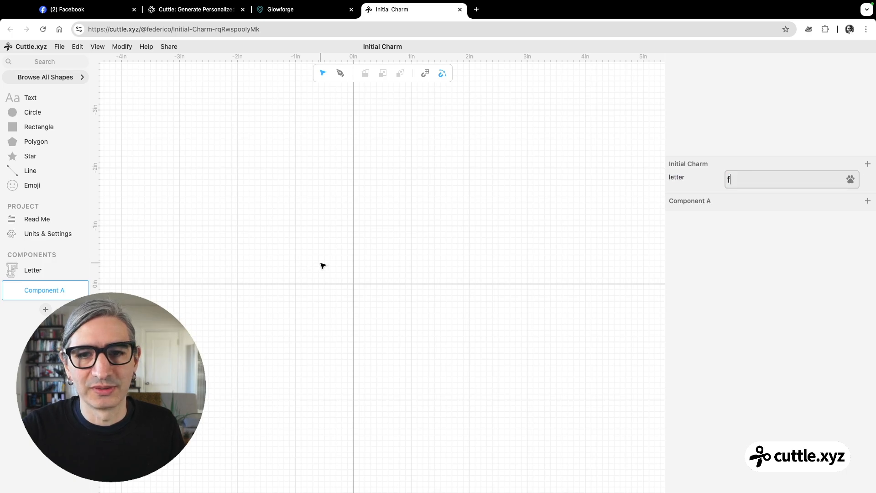
Place one Letter instance at the origin of Component A and copy it to the clipboard.
{"action": "left_click_drag", "start_coordinate": [18, 271], "coordinate": [354, 284]}
{"action": "left_click_drag", "start_coordinate": [294, 203], "coordinate": [440, 393]}
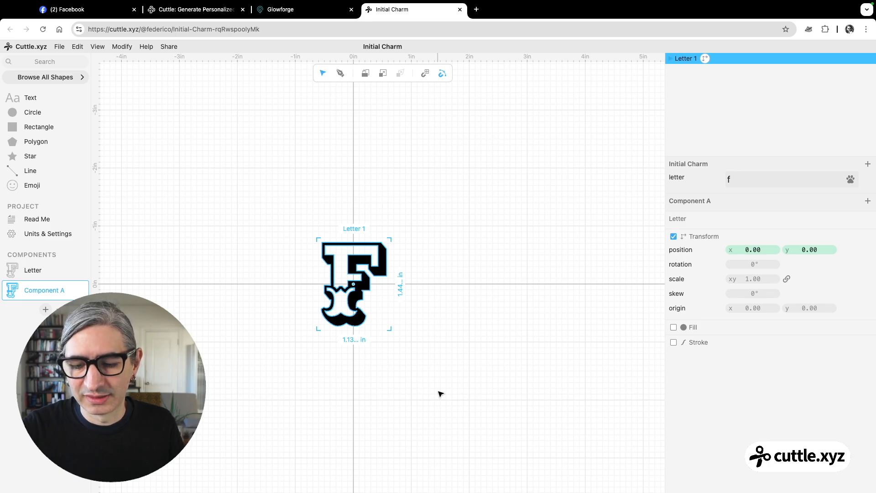
{"action": "key", "text": "super+c"}
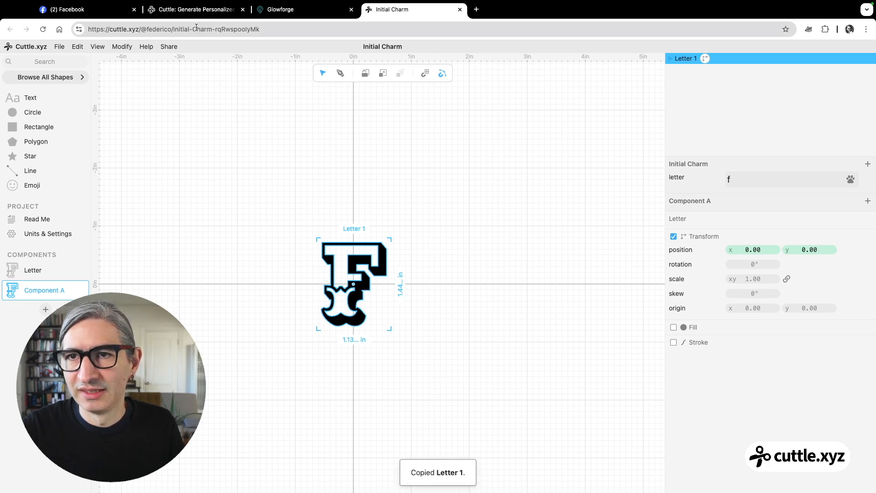
Switch to Glowforge, paste the copied letter and move it inward on the print bed.
{"action": "left_click", "coordinate": [291, 9]}
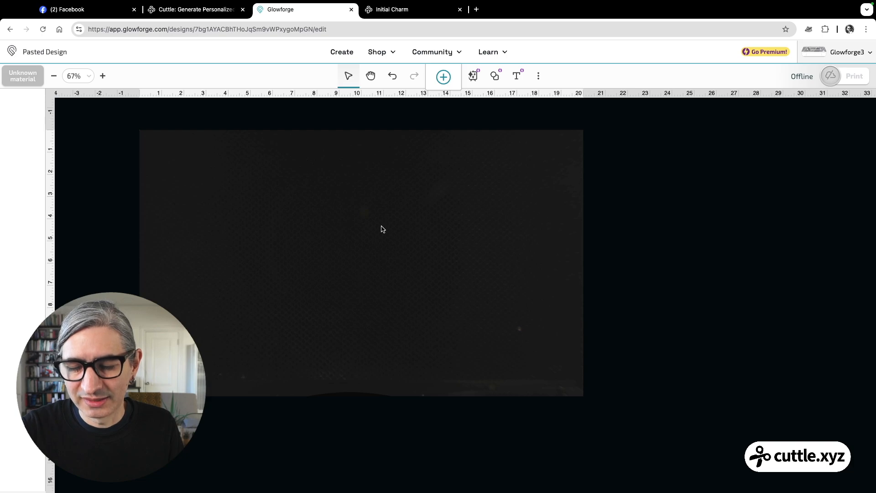
{"action": "key", "text": "super+v"}
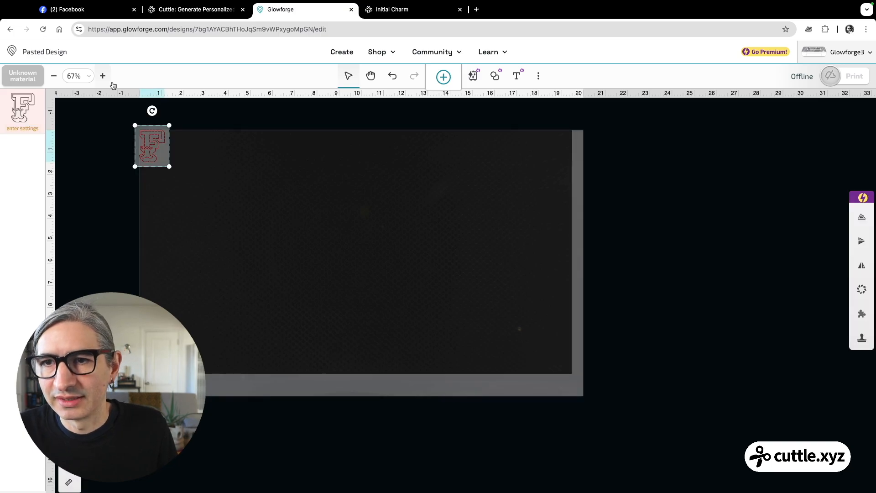
{"action": "left_click_drag", "start_coordinate": [152, 141], "coordinate": [239, 204]}
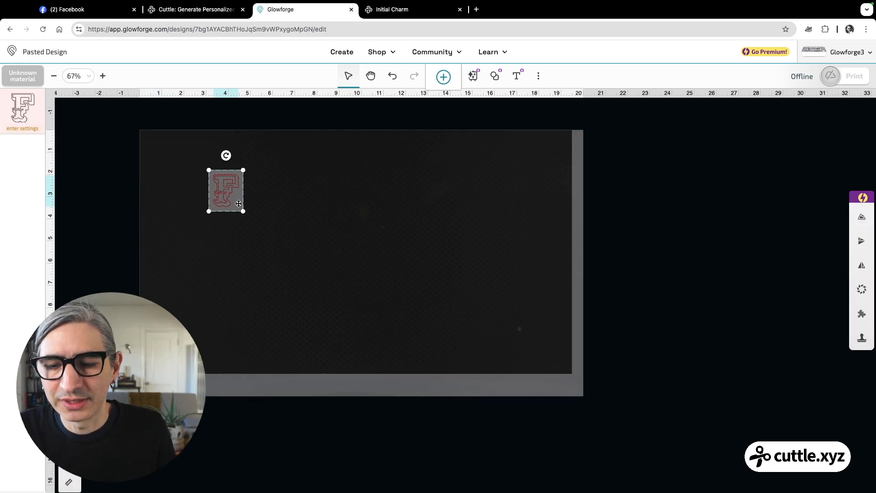
Move the pasted letter F farther inward on the print bed and deselect it.
{"action": "scroll", "coordinate": [238, 208], "scroll_direction": "up", "scroll_amount": 5}
{"action": "left_click_drag", "start_coordinate": [303, 215], "coordinate": [330, 237]}
{"action": "left_click", "coordinate": [224, 167]}
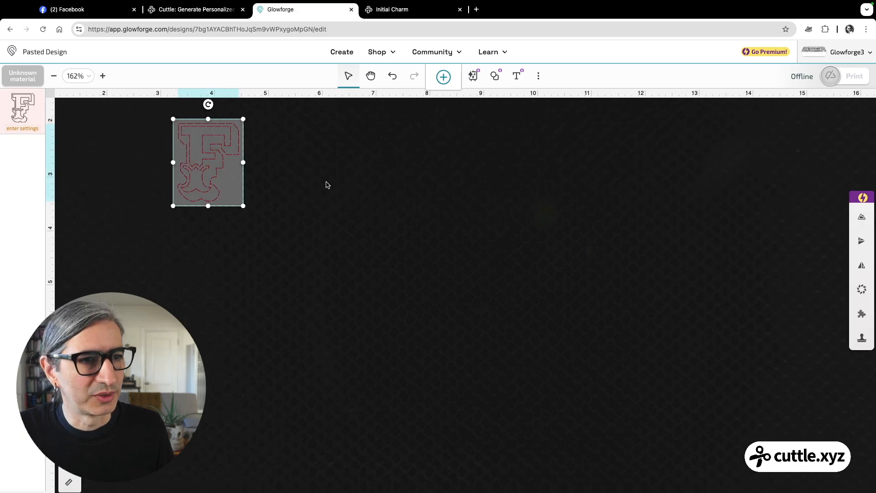
{"action": "left_click_drag", "start_coordinate": [223, 172], "coordinate": [335, 236]}
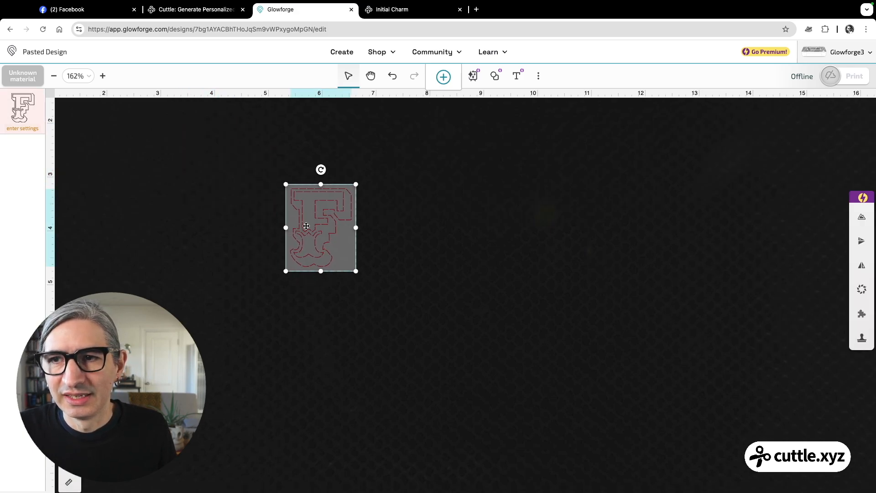
{"action": "left_click", "coordinate": [384, 244]}
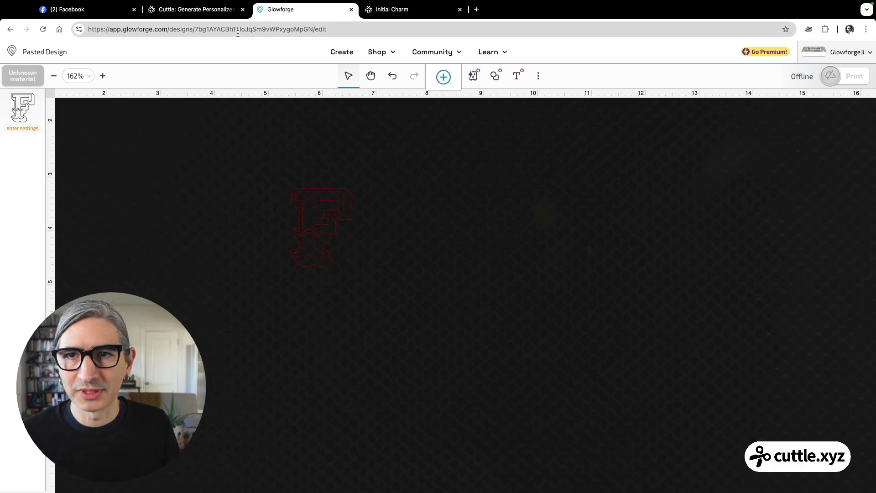
Review the Initial Charm project in Cuttle, then inspect the letter's Cut settings in Glowforge.
{"action": "left_click", "coordinate": [212, 10]}
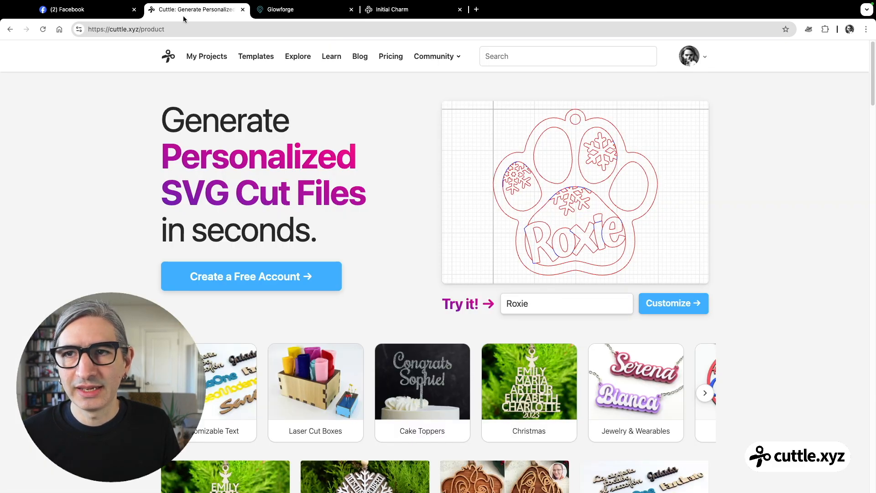
{"action": "left_click", "coordinate": [427, 9]}
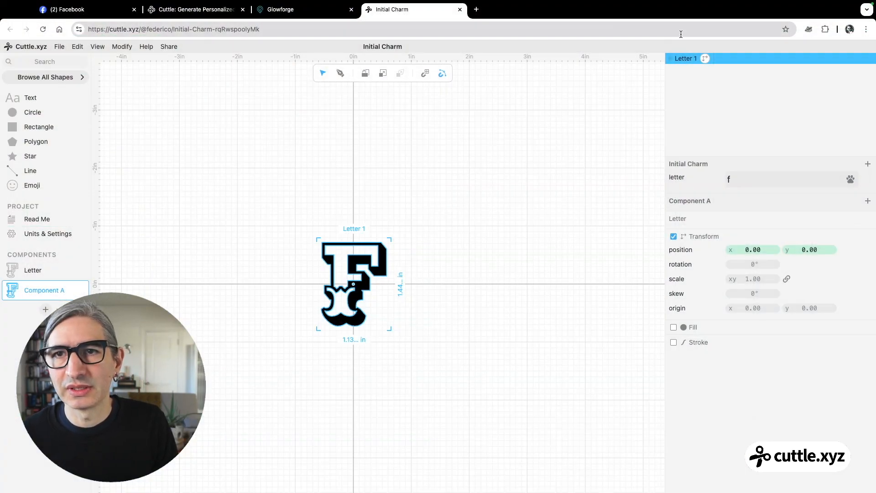
{"action": "left_click", "coordinate": [282, 11]}
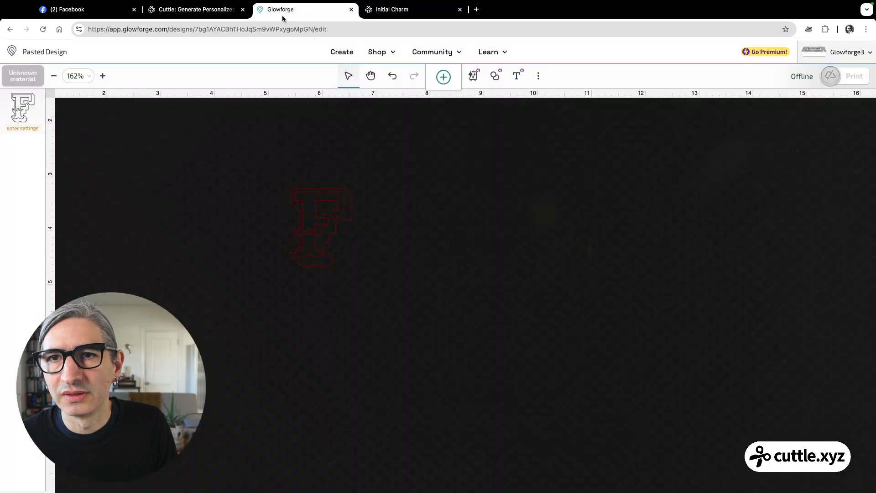
{"action": "left_click", "coordinate": [28, 109]}
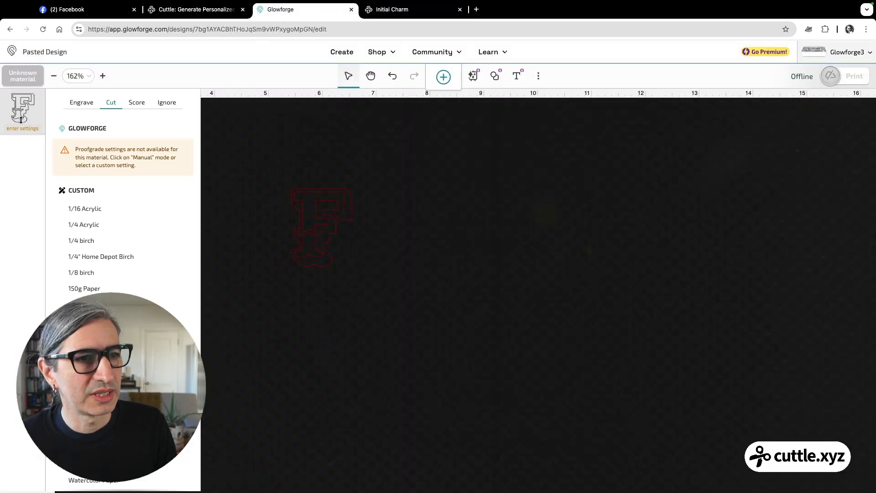
{"action": "left_click", "coordinate": [274, 224]}
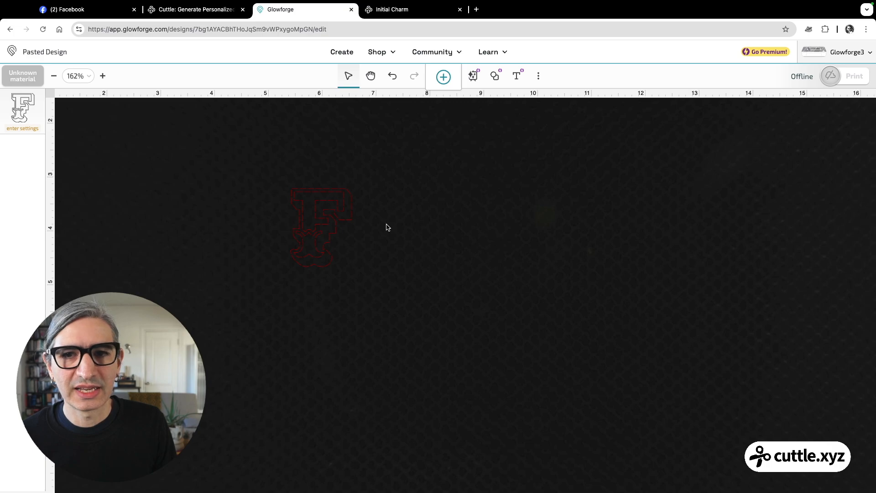
Move the letter F to about the 7 to 8 inch span of the Glowforge bed.
{"action": "left_click", "coordinate": [315, 223]}
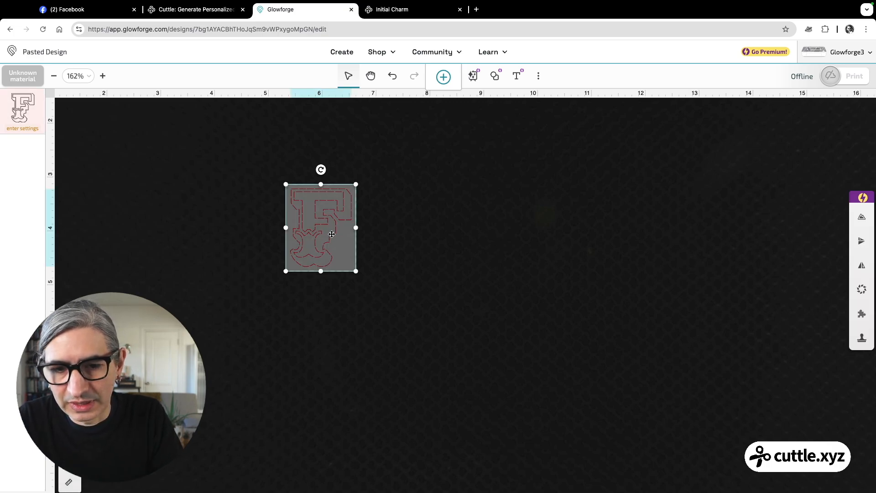
{"action": "key", "text": "super+equal"}
{"action": "key", "text": "super+equal"}
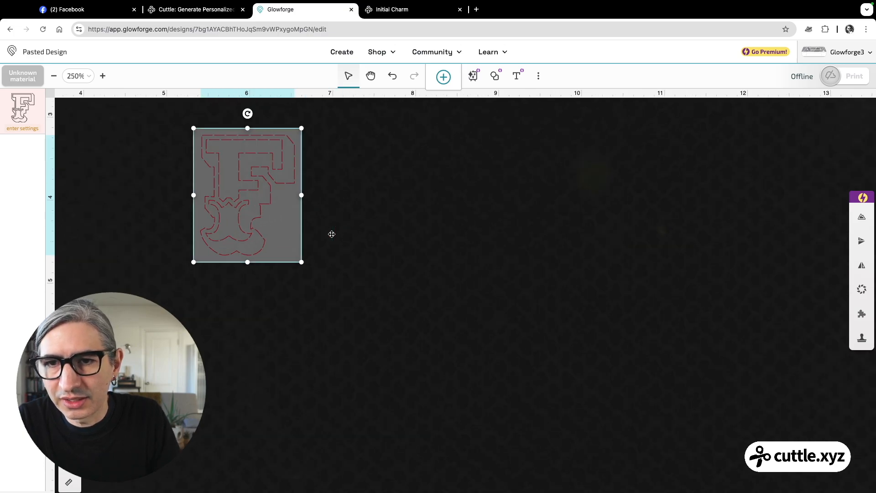
{"action": "left_click_drag", "start_coordinate": [255, 163], "coordinate": [377, 222]}
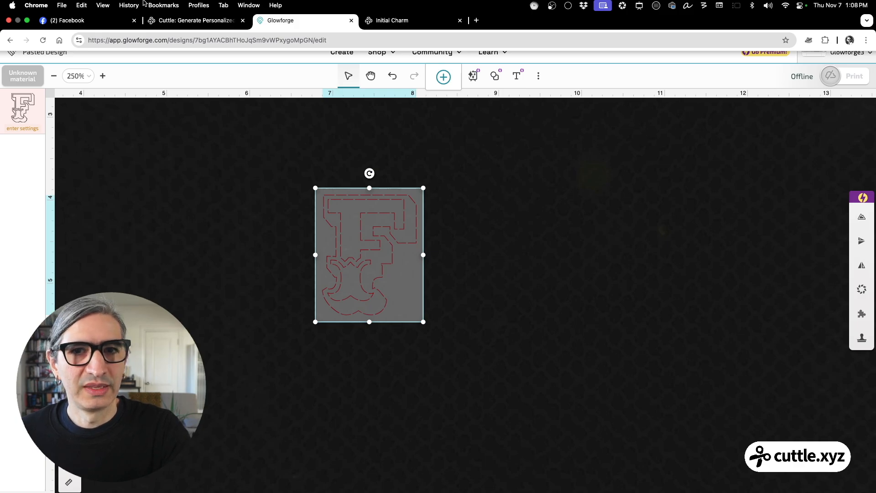
Switch back to the Initial Charm project in Cuttle and rename Component A to "Inside".
{"action": "left_click", "coordinate": [413, 20]}
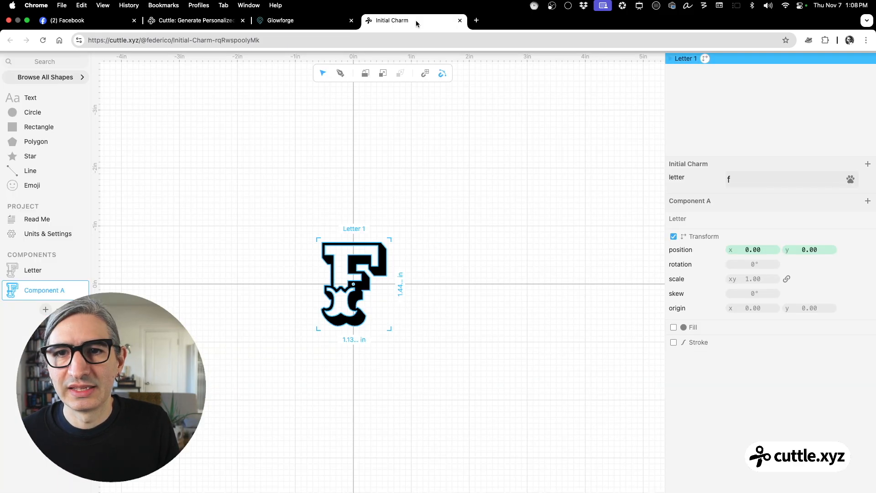
{"action": "left_click", "coordinate": [358, 182]}
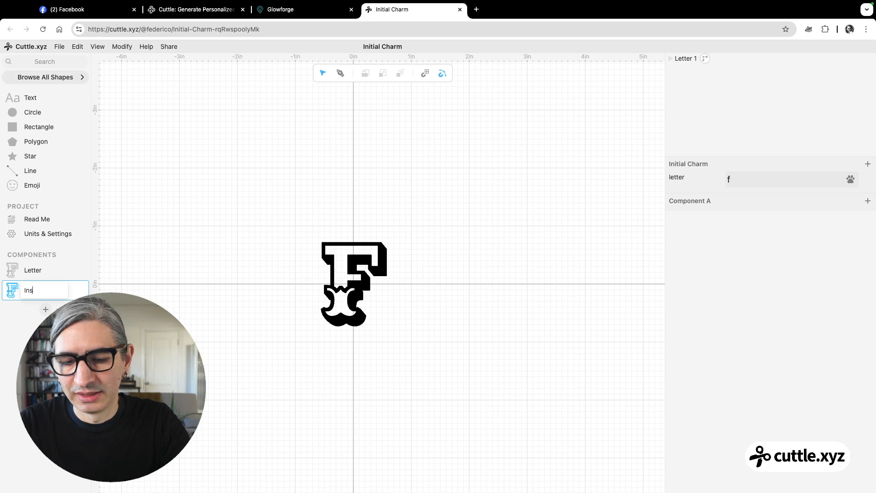
{"action": "key", "text": "Return"}
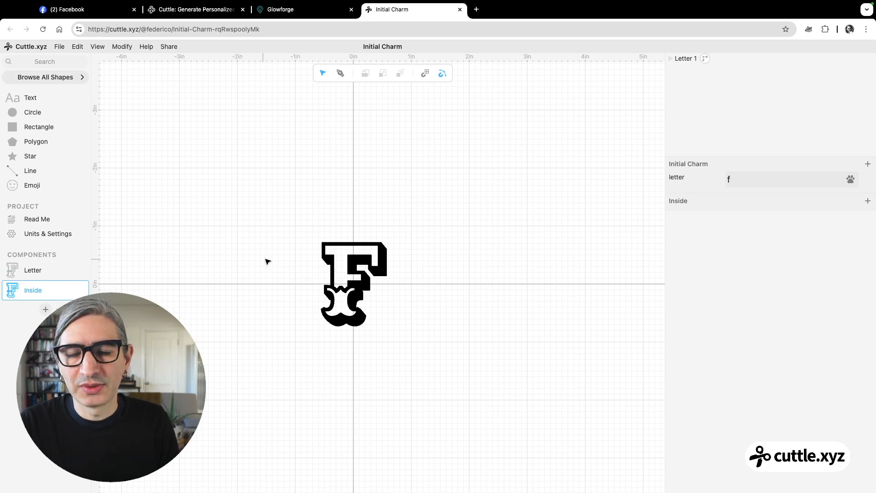
{"action": "scroll", "coordinate": [301, 307], "scroll_direction": "up", "scroll_amount": 5}
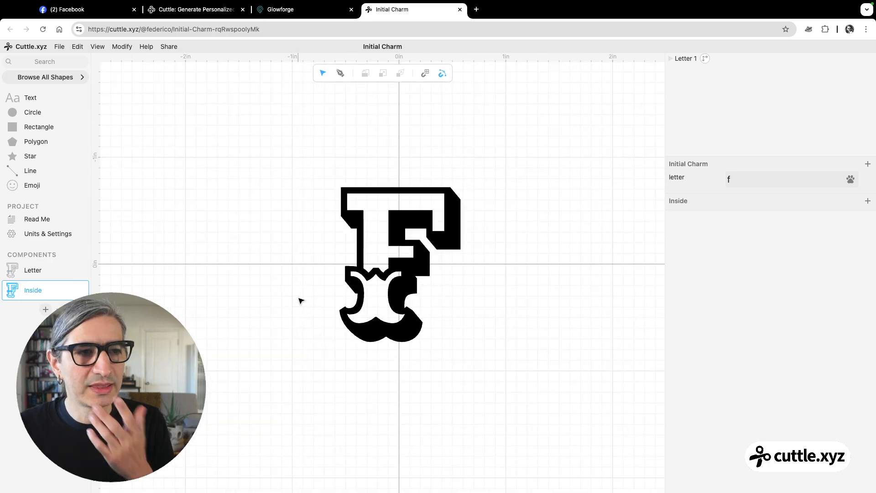
{"action": "scroll", "coordinate": [318, 276], "scroll_direction": "up", "scroll_amount": 2}
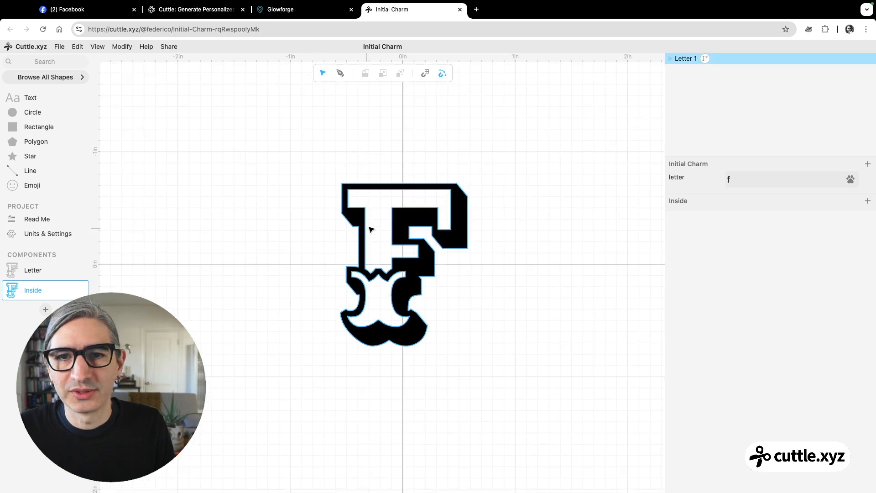
{"action": "left_click_drag", "start_coordinate": [308, 161], "coordinate": [382, 209]}
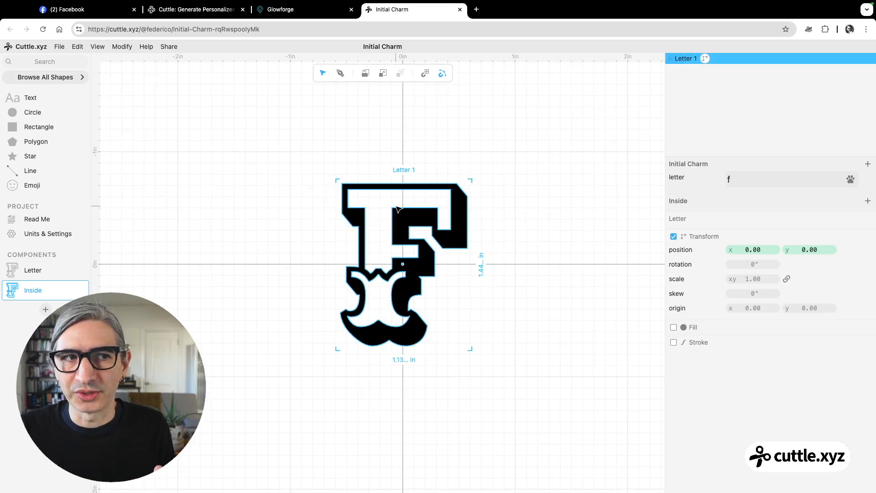
{"action": "left_click", "coordinate": [383, 78]}
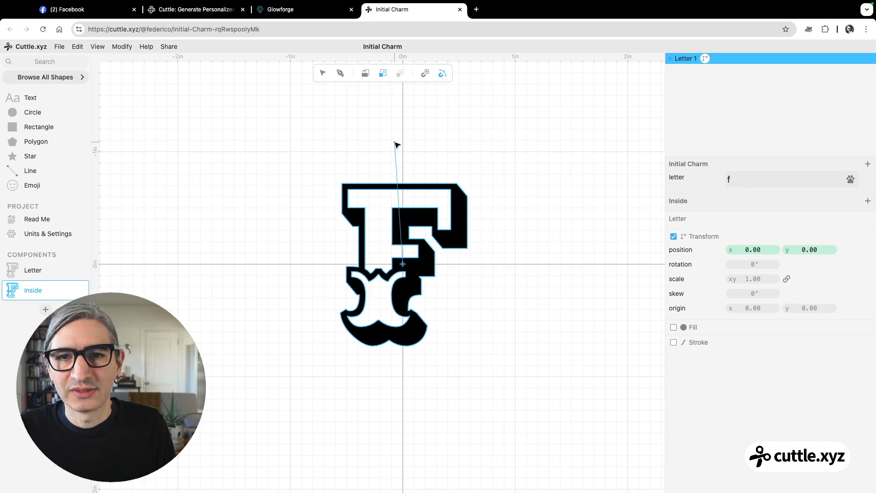
{"action": "key", "text": "v"}
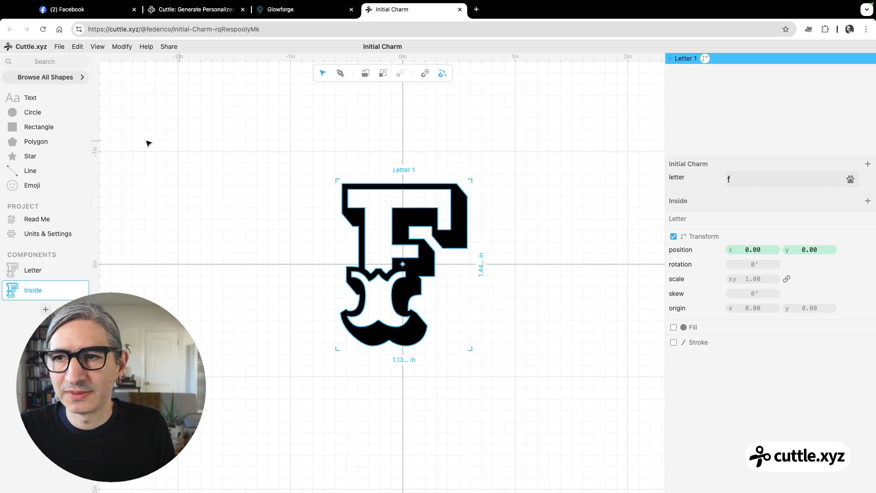
Add a rectangle about 2.48 by 2.51 in covering the letter and give it a red fill.
{"action": "left_click_drag", "start_coordinate": [39, 127], "coordinate": [298, 164]}
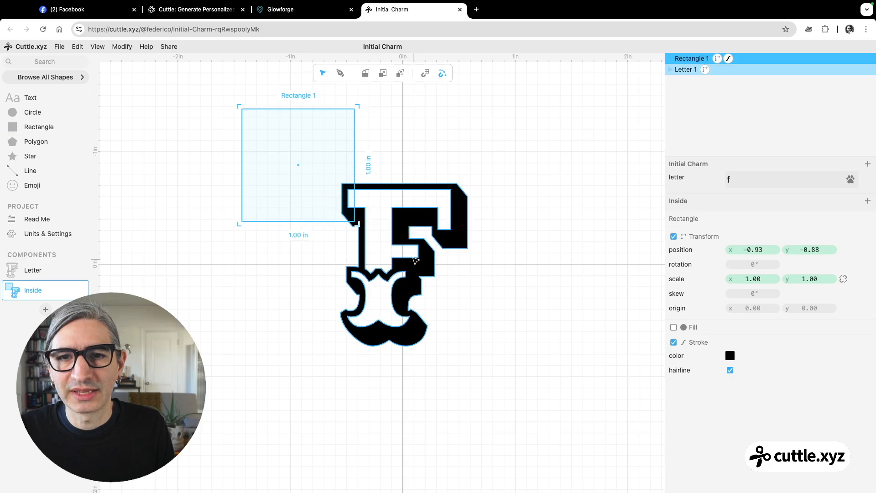
{"action": "left_click_drag", "start_coordinate": [357, 223], "coordinate": [522, 394]}
{"action": "left_click", "coordinate": [674, 328]}
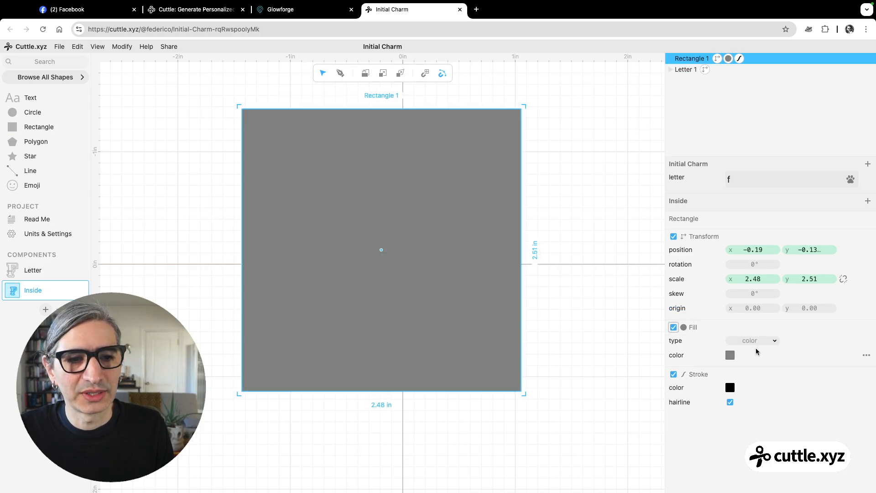
{"action": "left_click", "coordinate": [728, 355]}
{"action": "left_click", "coordinate": [799, 339]}
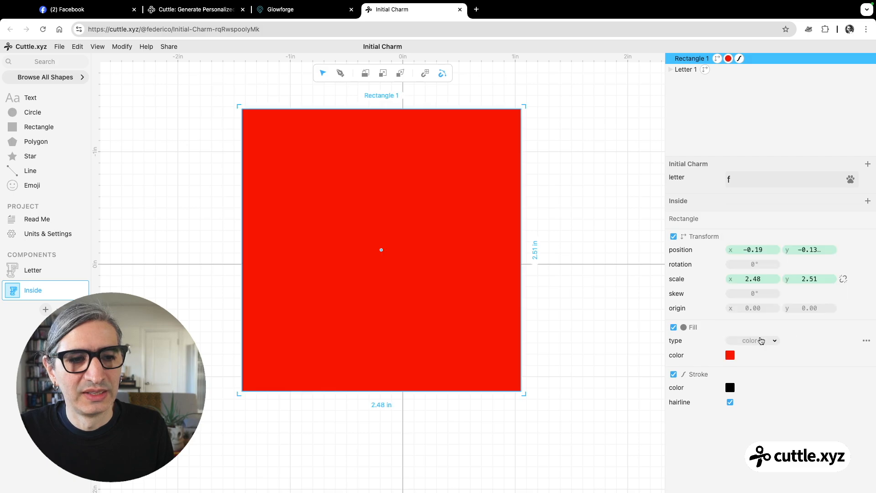
Send the red rectangle behind the letter to check the letter's holes, then delete the rectangle.
{"action": "left_click_drag", "start_coordinate": [692, 61], "coordinate": [685, 74]}
{"action": "left_click", "coordinate": [586, 120]}
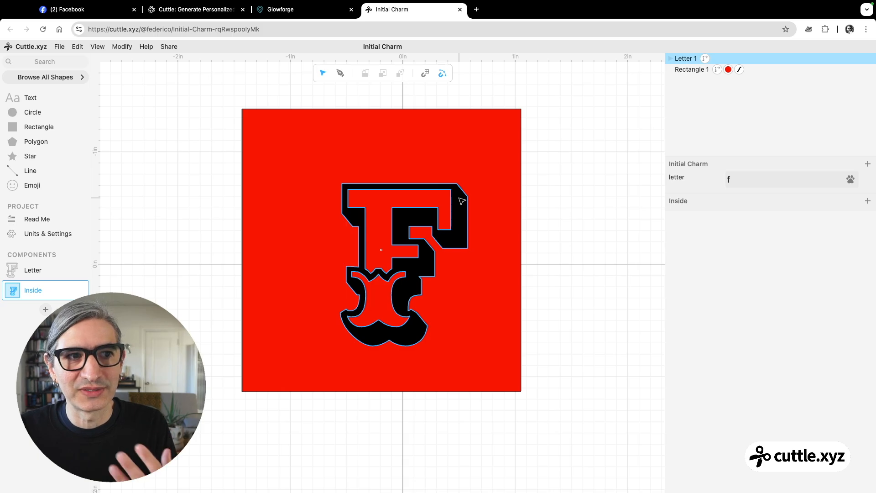
{"action": "left_click", "coordinate": [513, 157]}
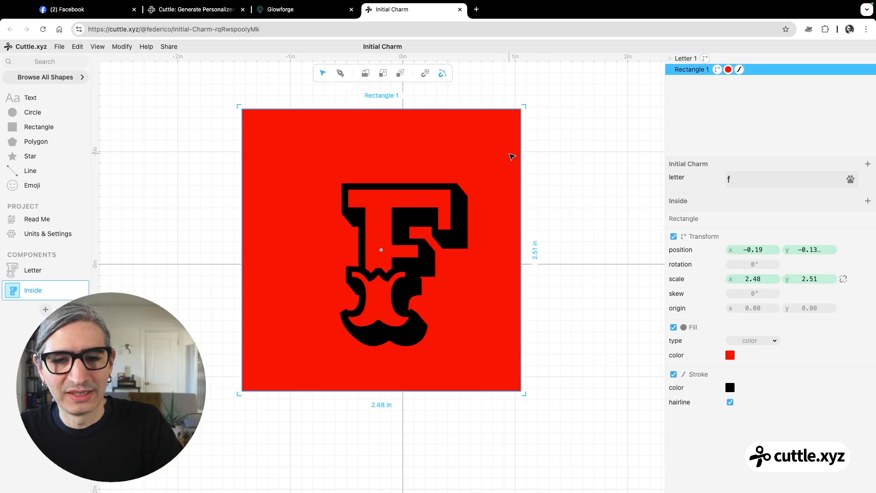
{"action": "key", "text": "Delete"}
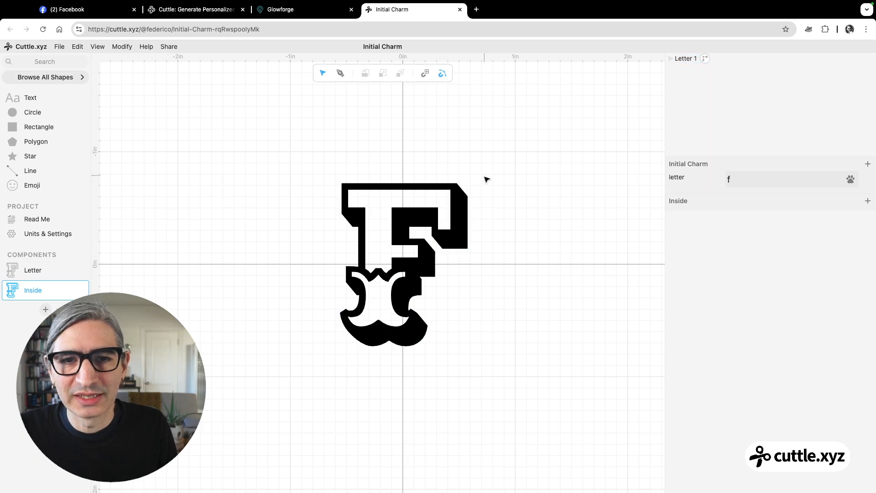
Apply the Remove Holes modifier to the Letter instance in the Inside component.
{"action": "left_click_drag", "start_coordinate": [504, 172], "coordinate": [389, 263]}
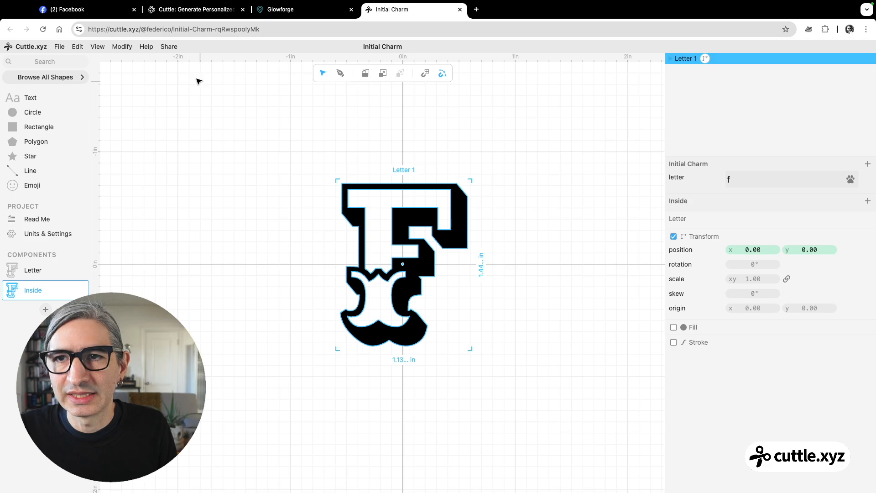
{"action": "left_click", "coordinate": [122, 46]}
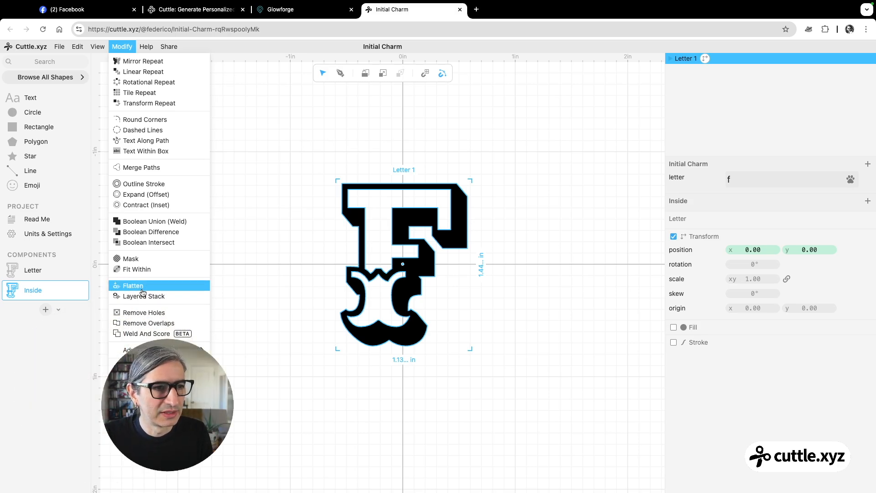
{"action": "left_click", "coordinate": [141, 316]}
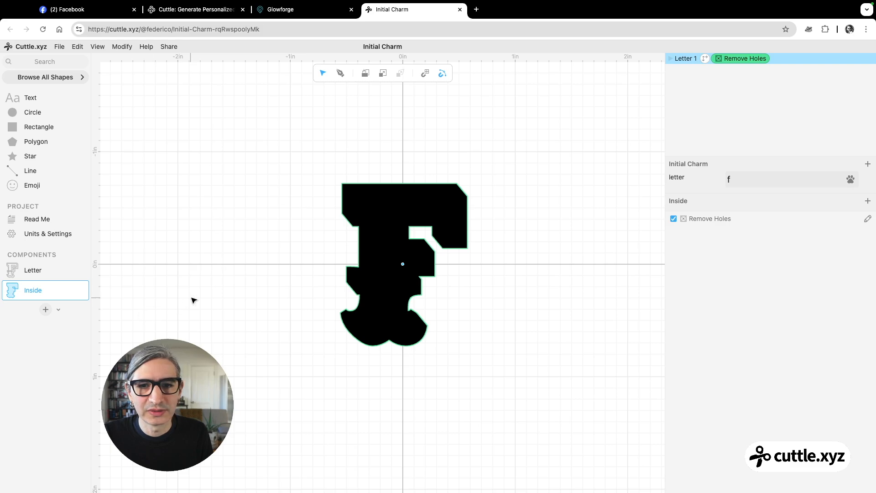
{"action": "scroll", "coordinate": [409, 154], "scroll_direction": "up", "scroll_amount": 1}
{"action": "left_click", "coordinate": [416, 205]}
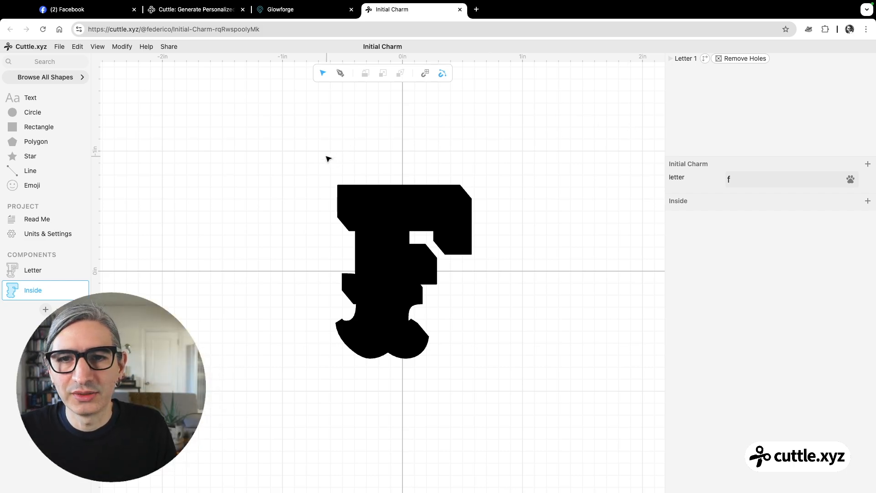
Give the hole-free letter a magenta fill.
{"action": "left_click_drag", "start_coordinate": [328, 158], "coordinate": [438, 293]}
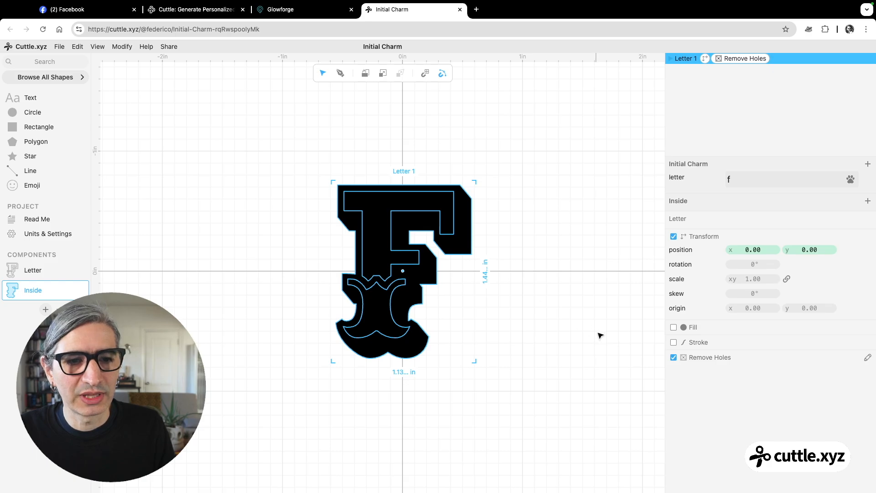
{"action": "left_click", "coordinate": [673, 328]}
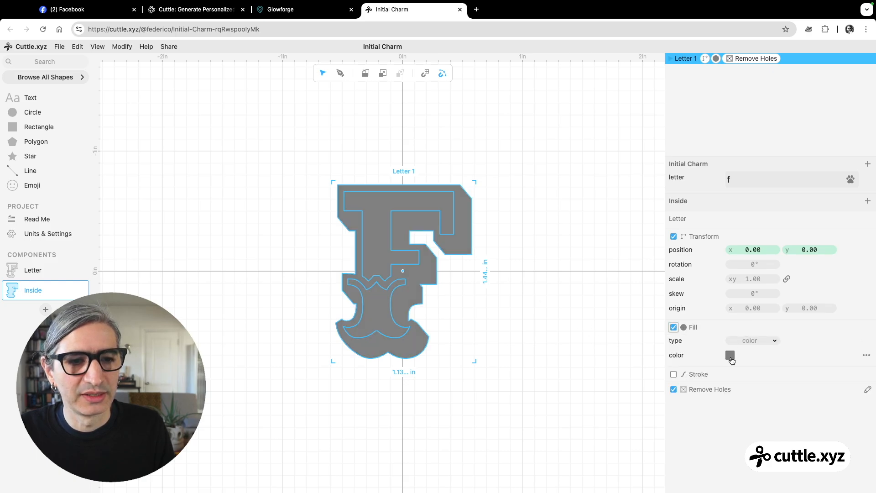
{"action": "left_click", "coordinate": [730, 356]}
{"action": "left_click", "coordinate": [815, 342]}
{"action": "left_click", "coordinate": [553, 320]}
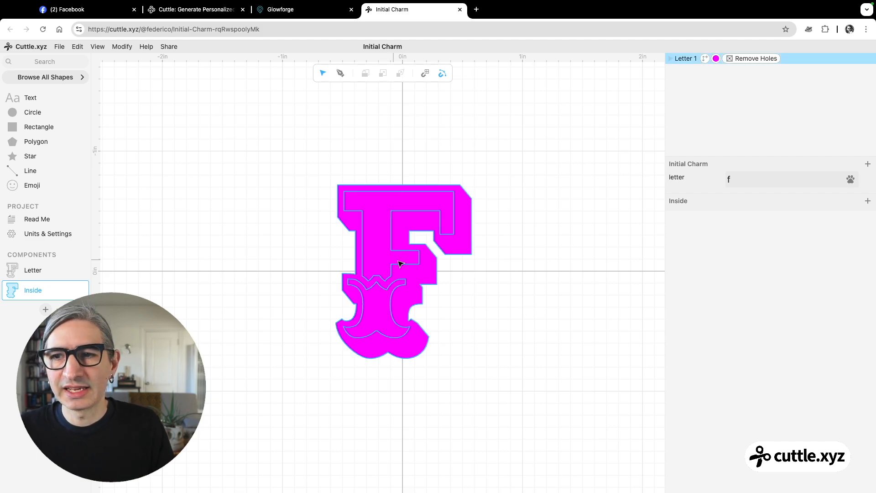
Add a second Letter instance beside the magenta one at x 1.55, y 0.00 in the Inside component.
{"action": "left_click_drag", "start_coordinate": [12, 269], "coordinate": [587, 272]}
{"action": "scroll", "coordinate": [491, 164], "scroll_direction": "down", "scroll_amount": 3}
{"action": "left_click_drag", "start_coordinate": [489, 160], "coordinate": [393, 165]}
Test both letters with the letter parameter set to "a", then set it back to "f".
{"action": "left_click", "coordinate": [752, 178]}
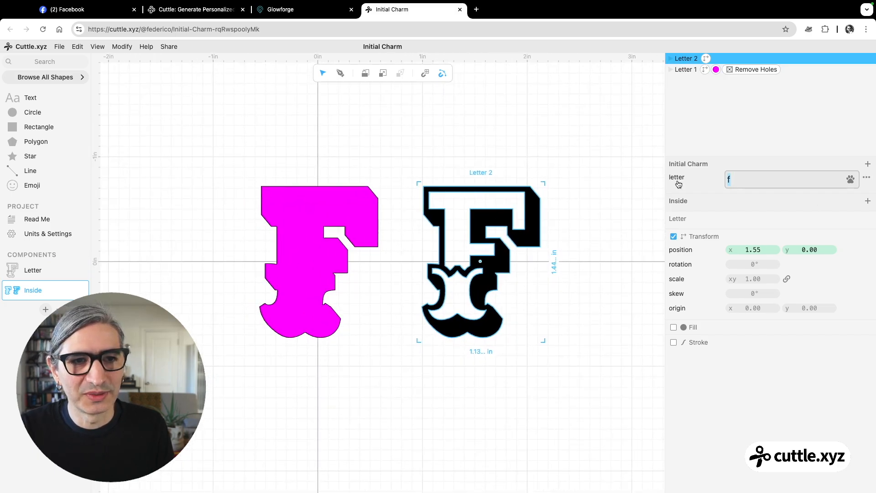
{"action": "type", "text": "a"}
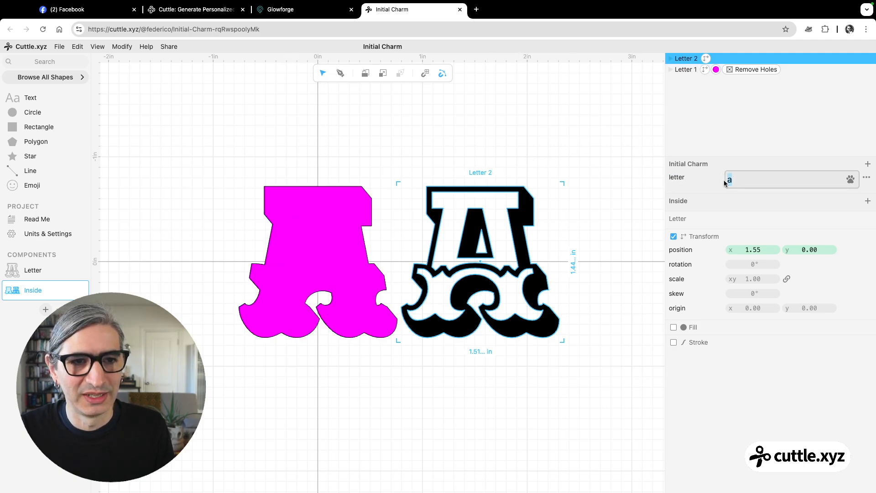
{"action": "type", "text": "f"}
{"action": "left_click", "coordinate": [524, 117]}
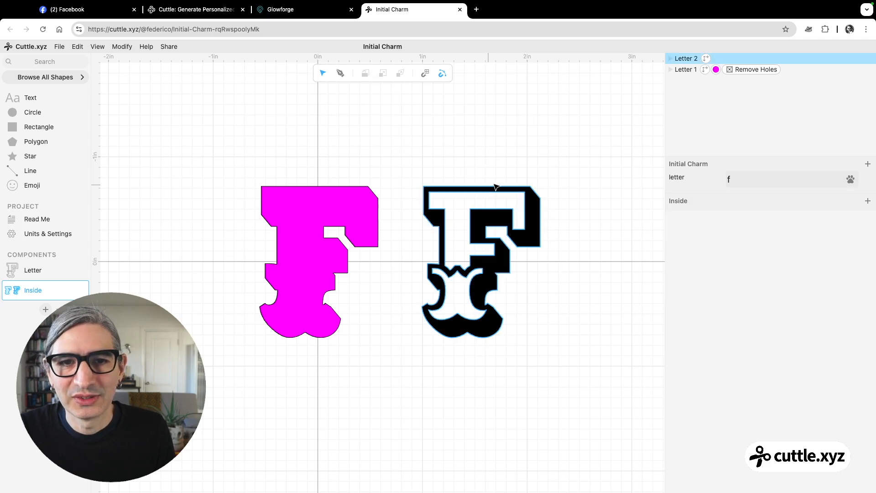
Move the second Letter instance directly over the magenta letter so the black outline overlays it.
{"action": "left_click", "coordinate": [501, 187]}
{"action": "left_click_drag", "start_coordinate": [486, 188], "coordinate": [322, 188]}
{"action": "left_click", "coordinate": [487, 254]}
{"action": "scroll", "coordinate": [426, 259], "scroll_direction": "up", "scroll_amount": 2}
{"action": "left_click_drag", "start_coordinate": [349, 218], "coordinate": [448, 205]}
{"action": "scroll", "coordinate": [498, 221], "scroll_direction": "down", "scroll_amount": 3}
{"action": "left_click_drag", "start_coordinate": [532, 226], "coordinate": [500, 228]}
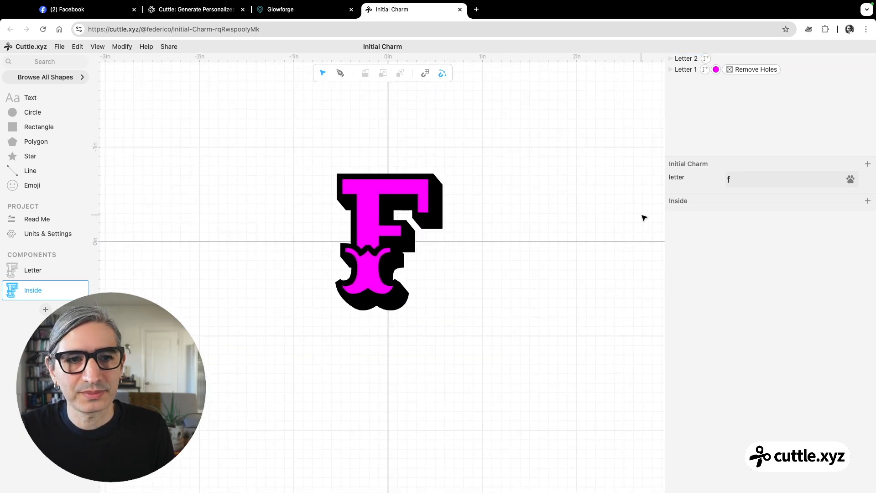
Test the overlaid letters with the letter parameter set to "a", "b" and "c".
{"action": "double_click", "coordinate": [768, 183]}
{"action": "type", "text": "a"}
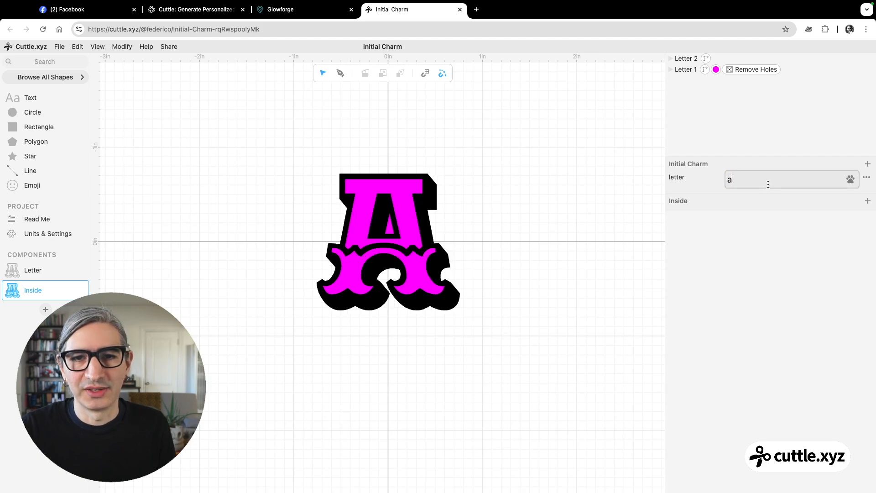
{"action": "type", "text": "b"}
{"action": "key", "text": "BackSpace"}
{"action": "type", "text": "c"}
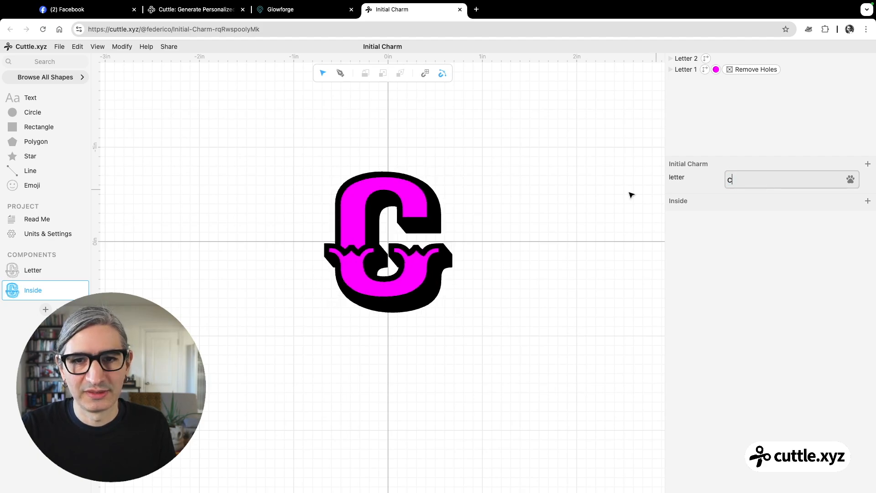
{"action": "left_click", "coordinate": [525, 192]}
Combine both overlaid Letter instances with a Boolean Difference, cutting the black outline out of the magenta letter.
{"action": "scroll", "coordinate": [480, 208], "scroll_direction": "up", "scroll_amount": 2}
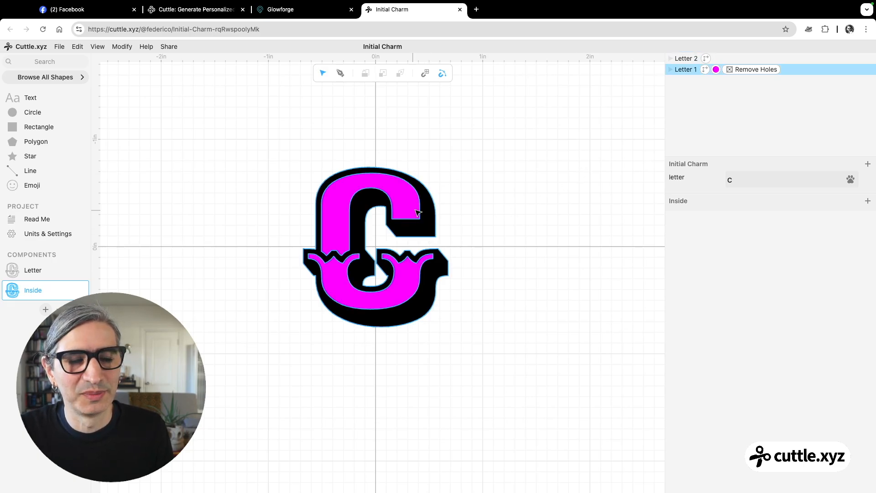
{"action": "left_click_drag", "start_coordinate": [259, 141], "coordinate": [492, 372]}
{"action": "left_click", "coordinate": [122, 47]}
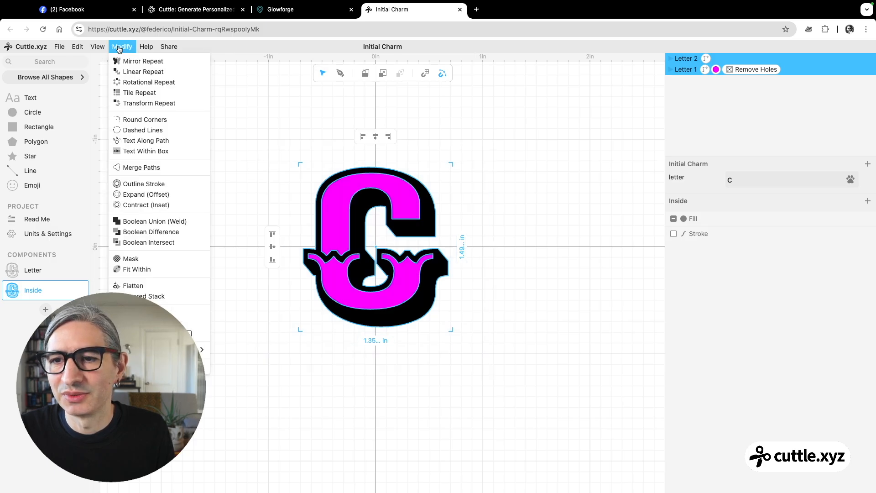
{"action": "left_click", "coordinate": [169, 232]}
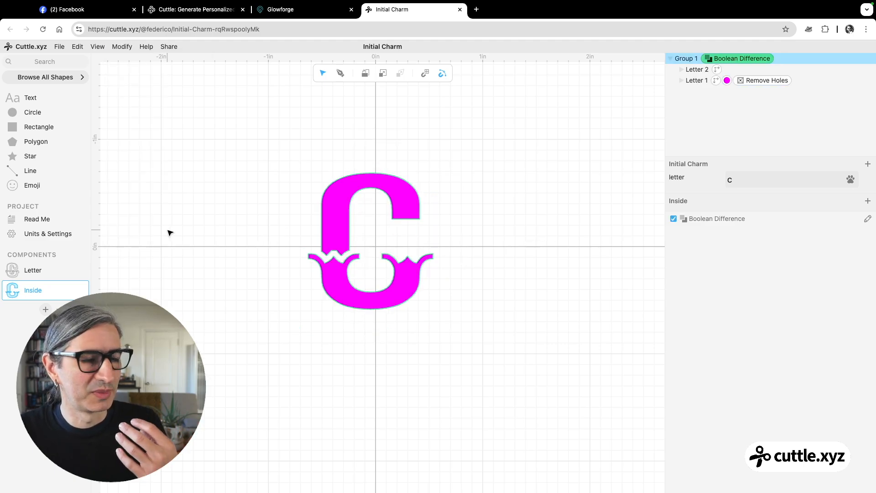
{"action": "left_click", "coordinate": [267, 175]}
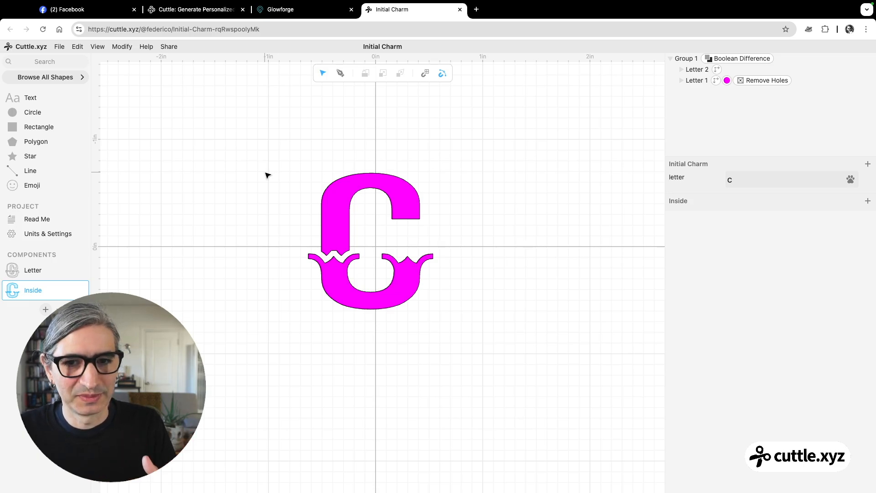
{"action": "left_click", "coordinate": [356, 185]}
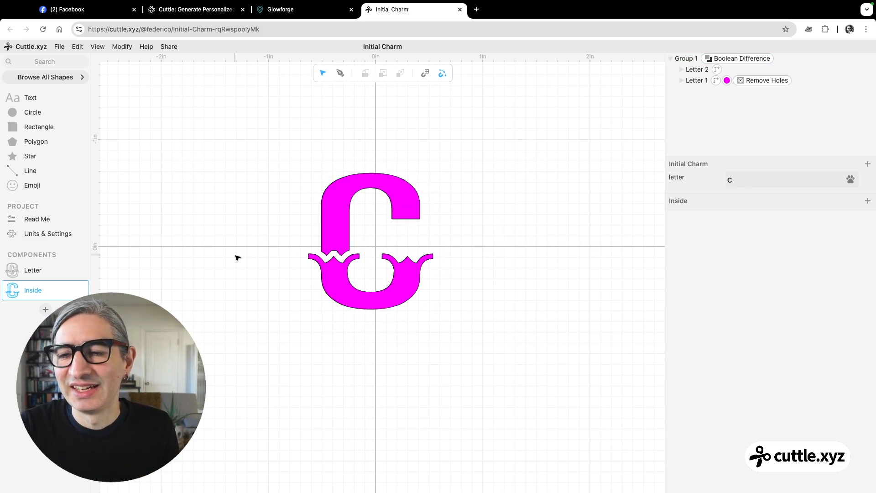
Set the letter parameter to "f".
{"action": "left_click", "coordinate": [774, 184]}
{"action": "type", "text": "f"}
{"action": "left_click", "coordinate": [733, 175]}
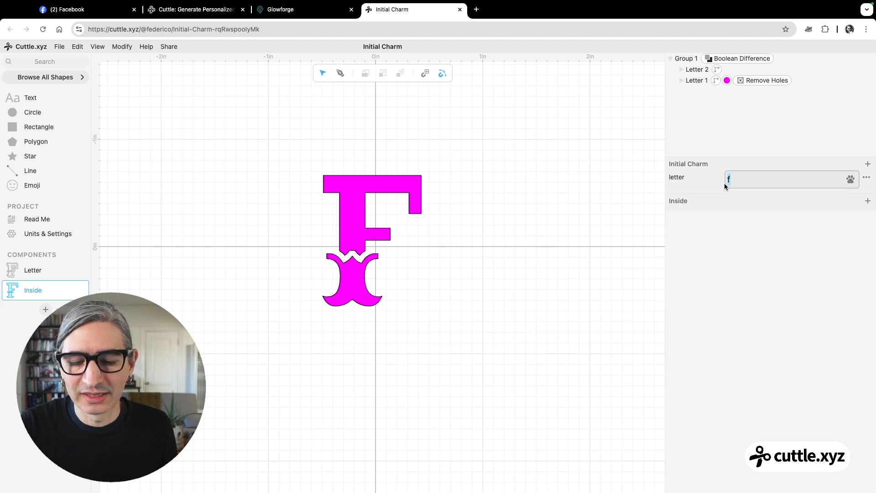
Place a comparison Letter instance beside the magenta shape at x 1.95, y 0.00 and test the letters "o", "p" and "q".
{"action": "left_click_drag", "start_coordinate": [33, 270], "coordinate": [585, 246]}
{"action": "left_click", "coordinate": [477, 205]}
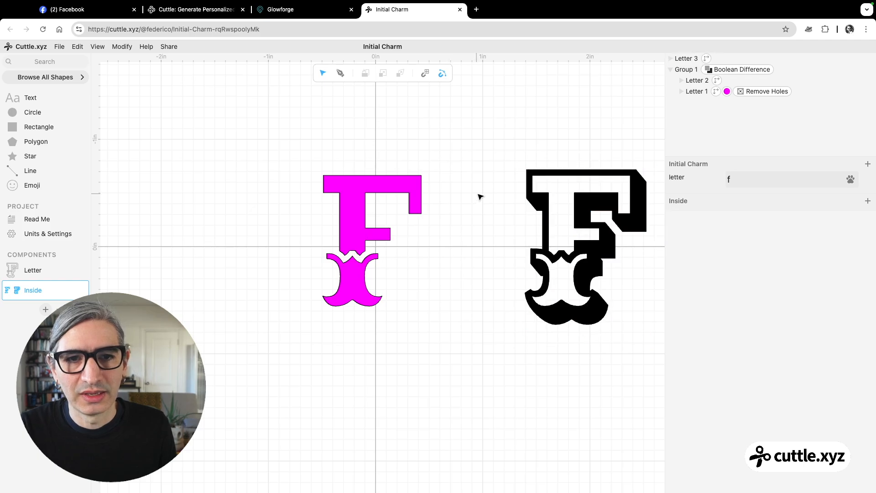
{"action": "left_click_drag", "start_coordinate": [736, 179], "coordinate": [724, 182]}
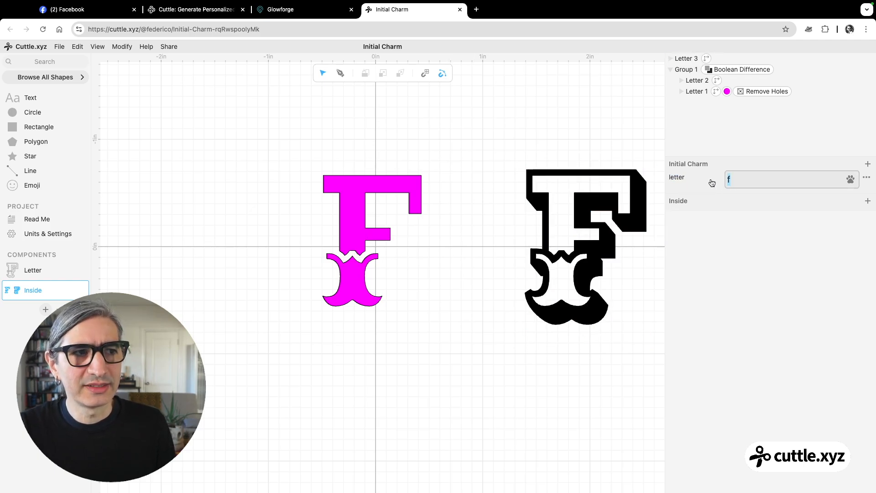
{"action": "type", "text": "o"}
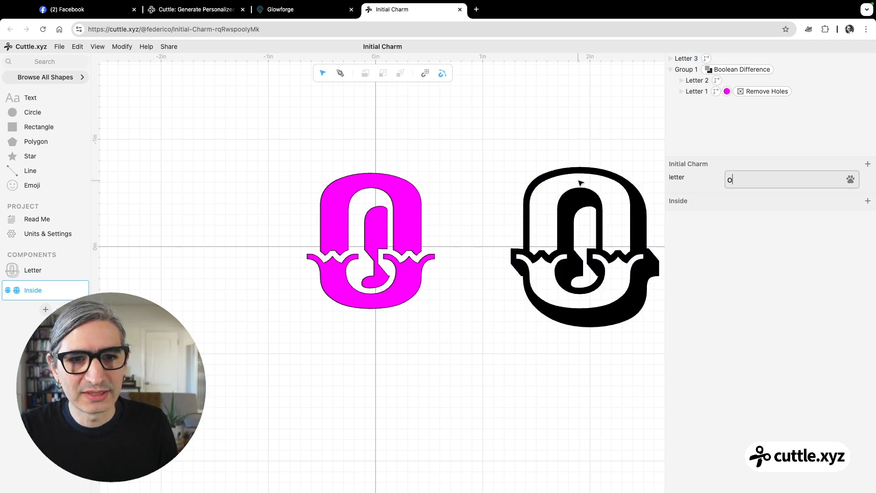
{"action": "left_click", "coordinate": [425, 224]}
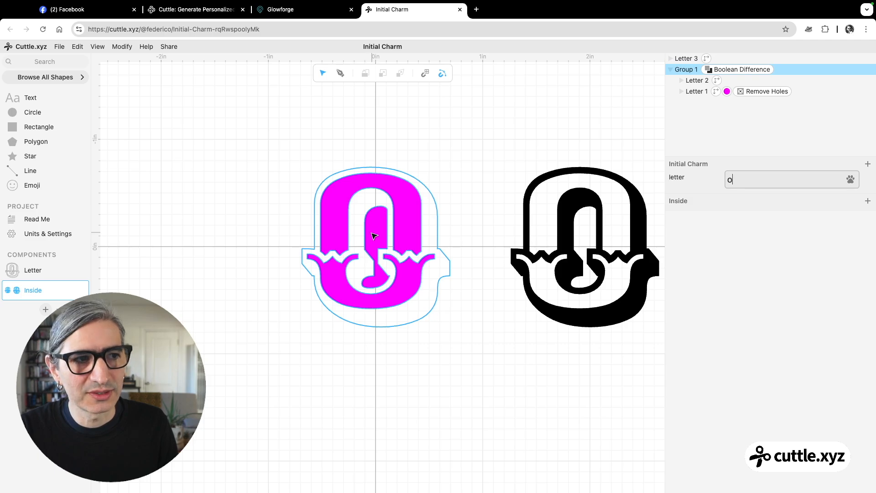
{"action": "left_click", "coordinate": [484, 133]}
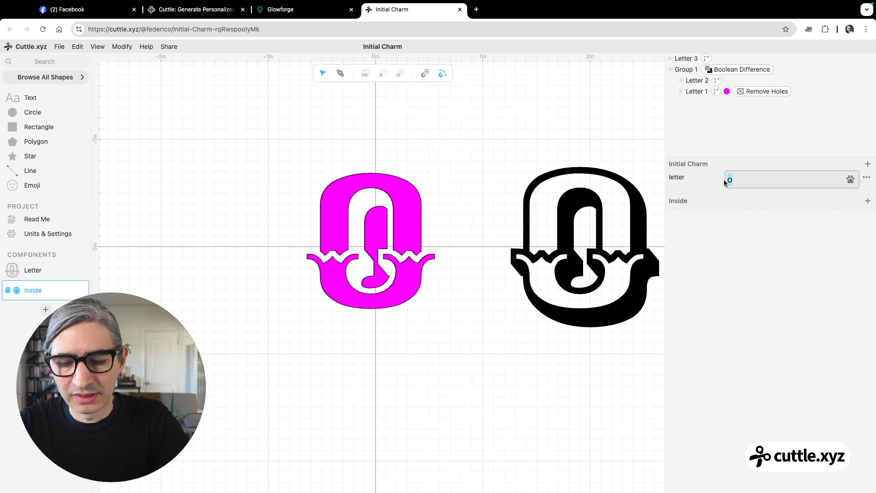
{"action": "type", "text": "p"}
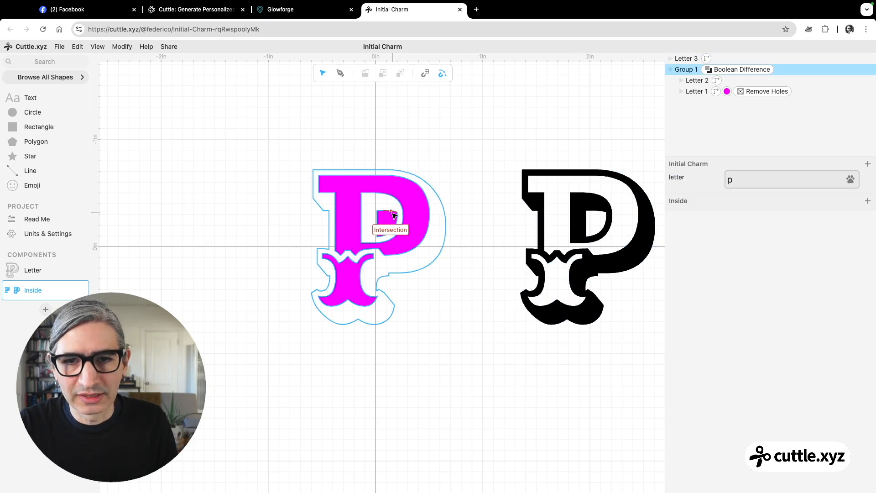
{"action": "type", "text": "q"}
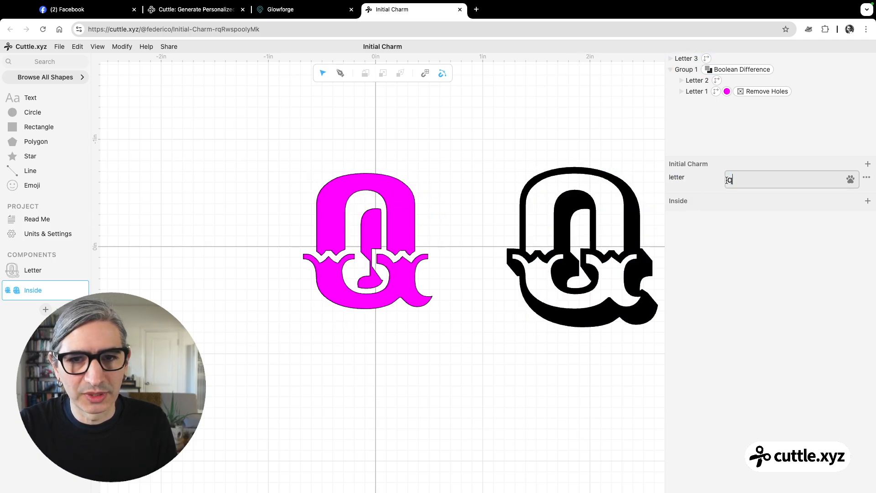
Set the letter parameter back to "f" and delete the comparison Letter instance from the Inside component.
{"action": "left_click", "coordinate": [601, 153]}
{"action": "double_click", "coordinate": [760, 181]}
{"action": "type", "text": "f"}
{"action": "left_click", "coordinate": [574, 135]}
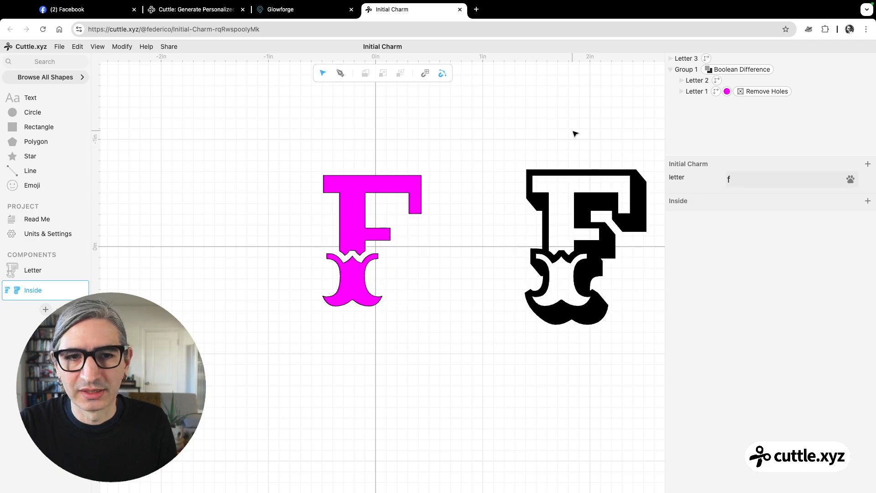
{"action": "left_click", "coordinate": [569, 182]}
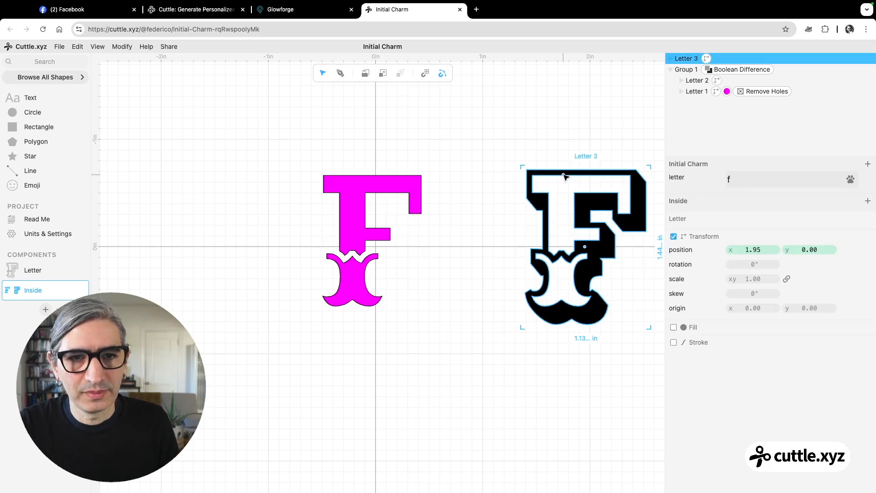
{"action": "key", "text": "BackSpace"}
{"action": "left_click_drag", "start_coordinate": [282, 169], "coordinate": [514, 401]}
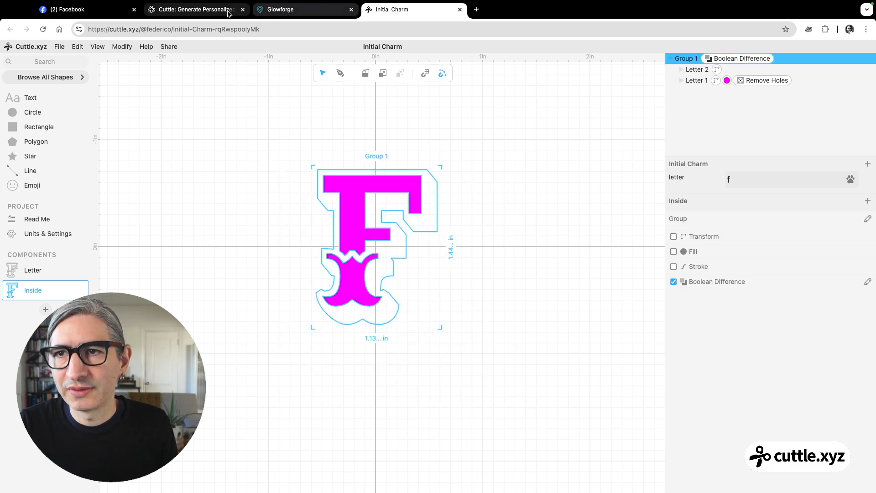
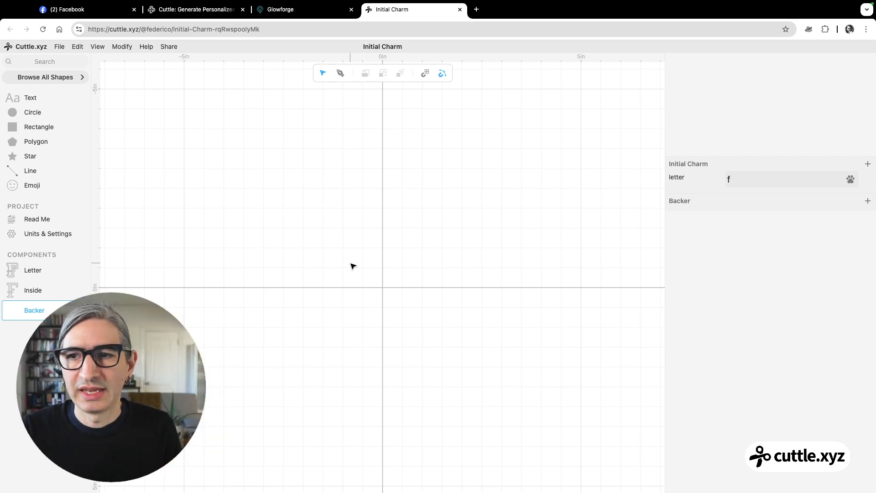
Place a Letter instance at the origin of the Backer component.
{"action": "left_click_drag", "start_coordinate": [10, 269], "coordinate": [386, 289]}
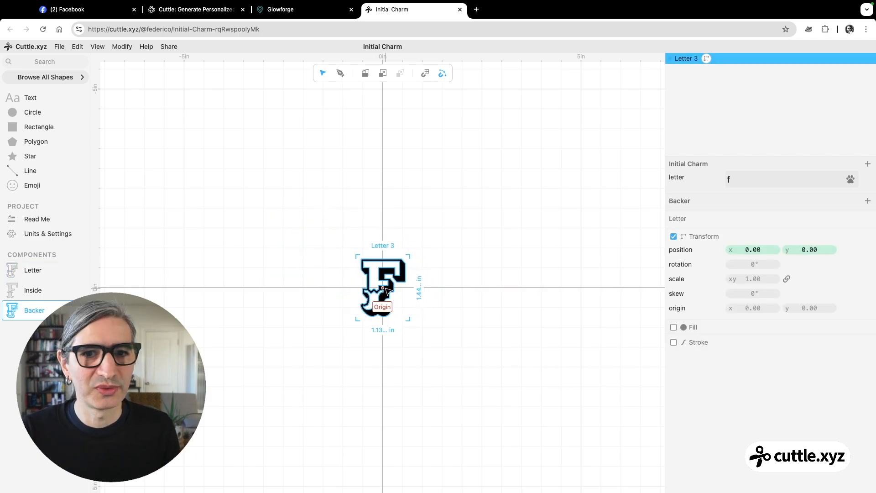
{"action": "scroll", "coordinate": [381, 310], "scroll_direction": "up", "scroll_amount": 3}
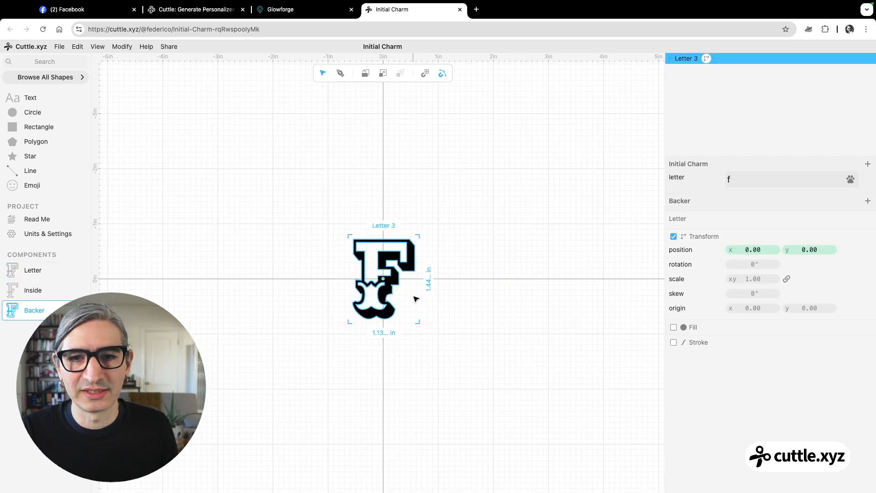
{"action": "scroll", "coordinate": [415, 299], "scroll_direction": "up", "scroll_amount": 5}
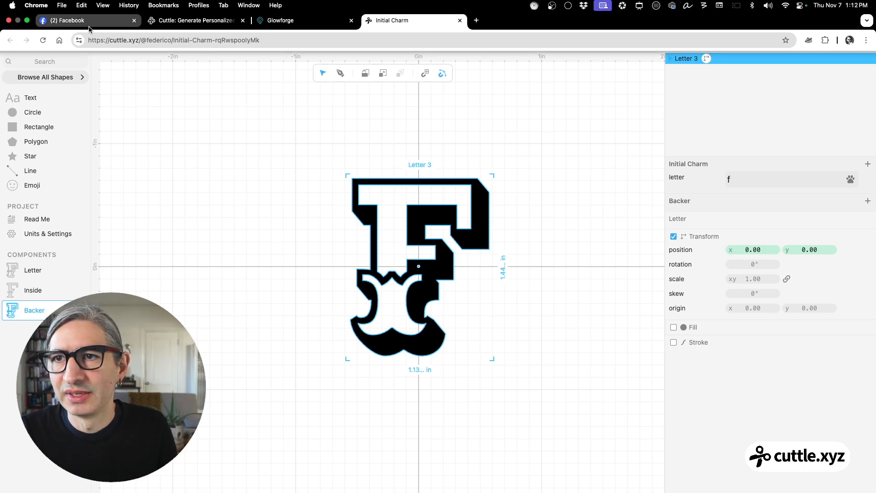
Examine the backing layers in the Facebook photo of the charm necklaces and return to the Backer letter in Cuttle.
{"action": "left_click", "coordinate": [68, 22]}
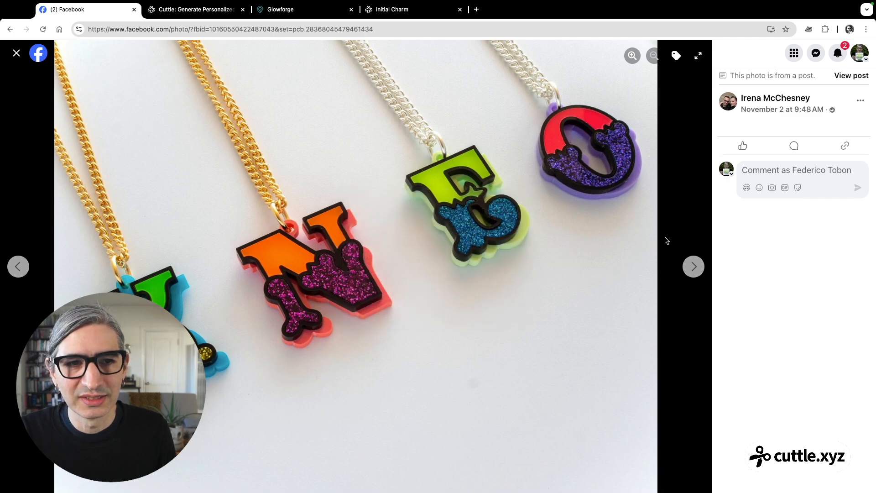
{"action": "left_click", "coordinate": [415, 7]}
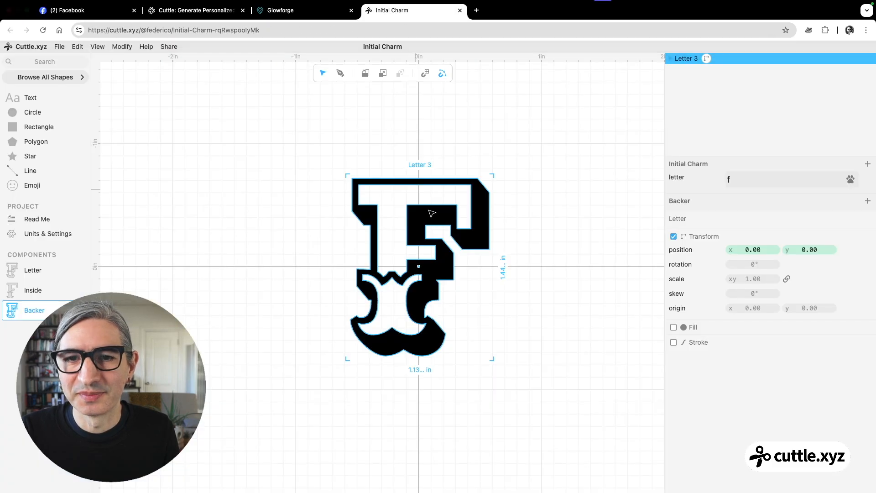
{"action": "left_click", "coordinate": [529, 244]}
{"action": "left_click", "coordinate": [487, 215]}
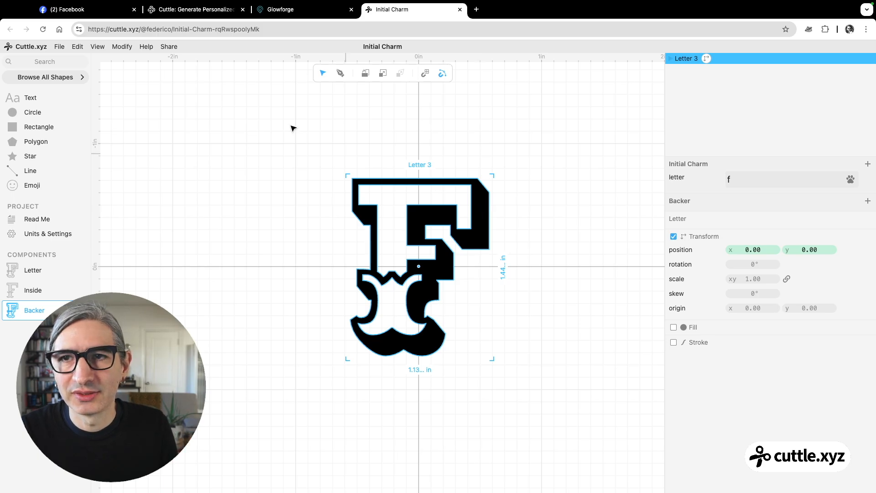
Apply the Expand (Offset) modifier to the Backer letter with a distance of 0.05.
{"action": "left_click", "coordinate": [126, 48]}
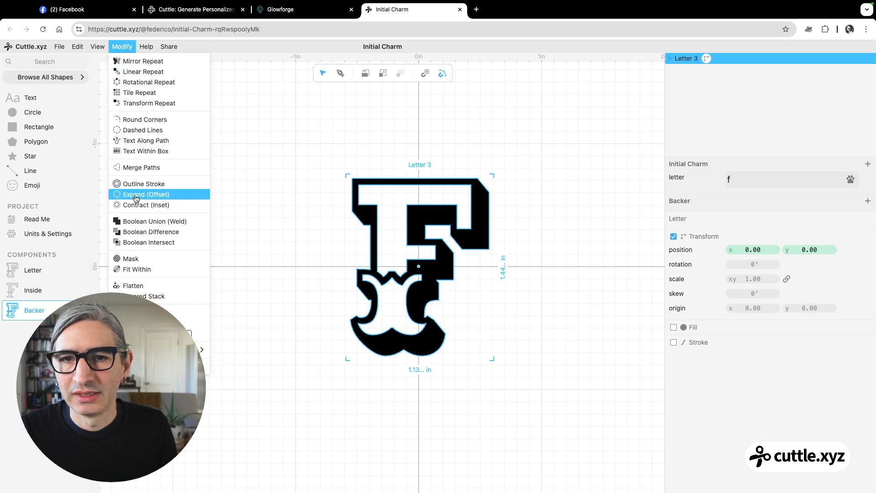
{"action": "left_click", "coordinate": [135, 197]}
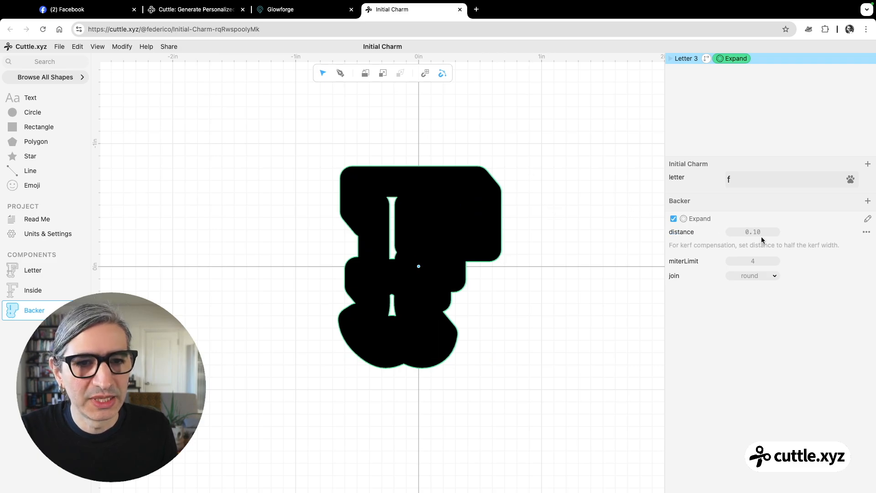
{"action": "left_click_drag", "start_coordinate": [758, 232], "coordinate": [748, 231]}
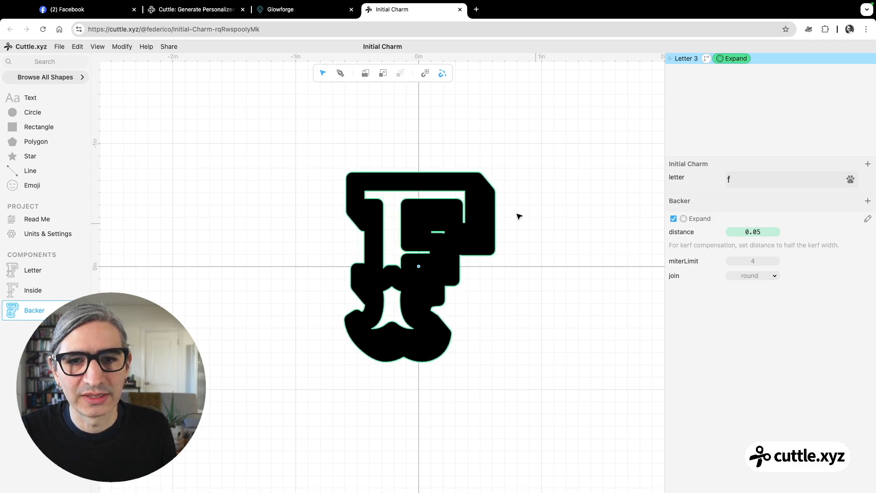
{"action": "left_click", "coordinate": [585, 300]}
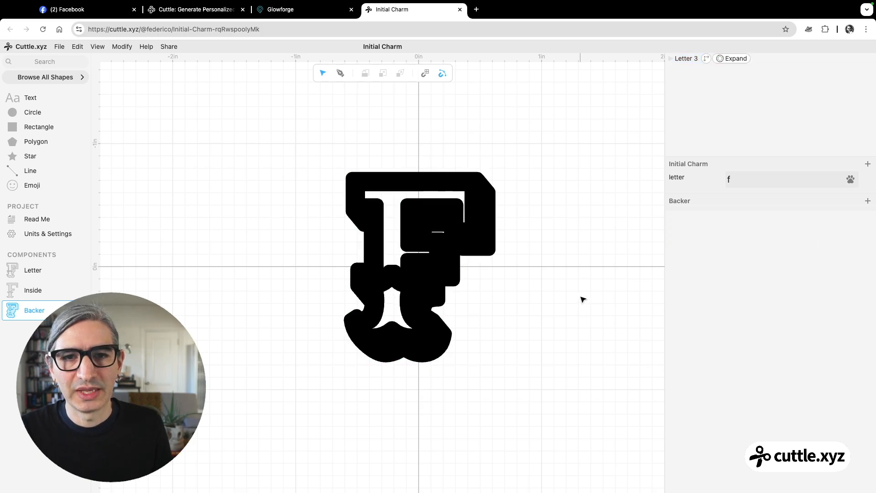
Give the expanded Backer letter a red fill.
{"action": "left_click", "coordinate": [415, 276]}
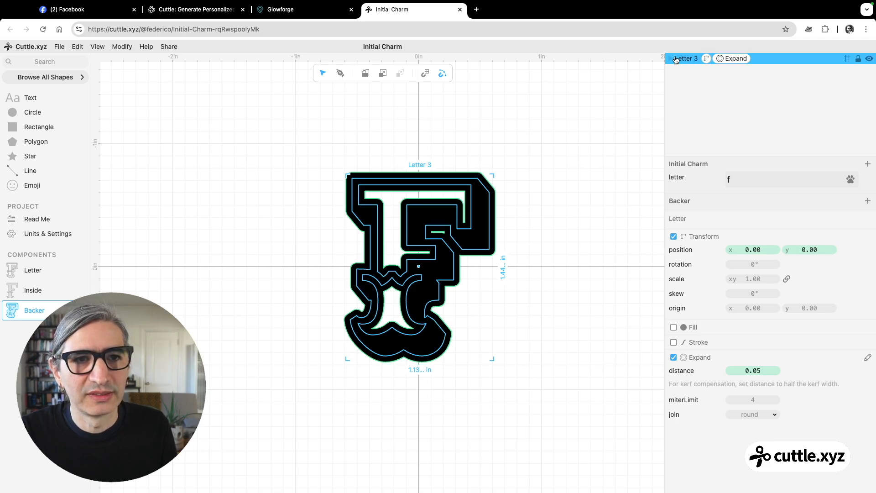
{"action": "left_click", "coordinate": [673, 327]}
{"action": "left_click", "coordinate": [730, 355]}
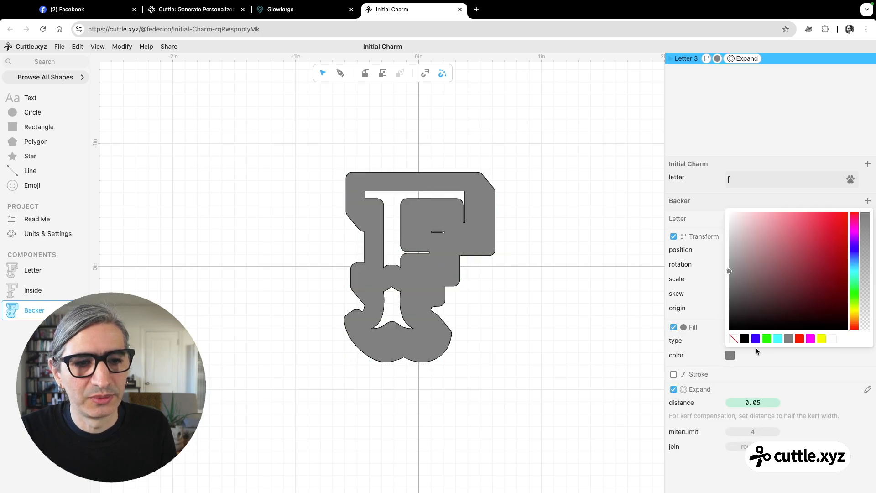
{"action": "left_click", "coordinate": [799, 339]}
{"action": "left_click", "coordinate": [582, 331]}
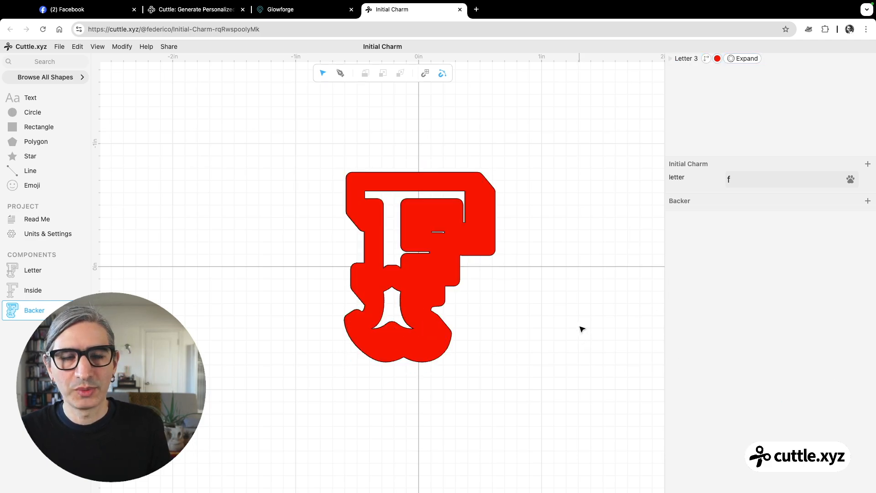
Apply the Remove Holes modifier to the expanded Backer letter.
{"action": "left_click", "coordinate": [456, 264]}
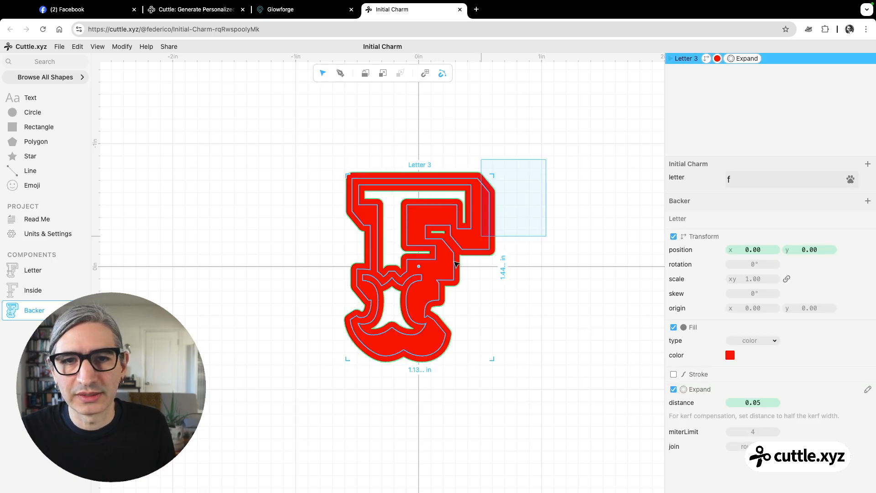
{"action": "left_click", "coordinate": [122, 47]}
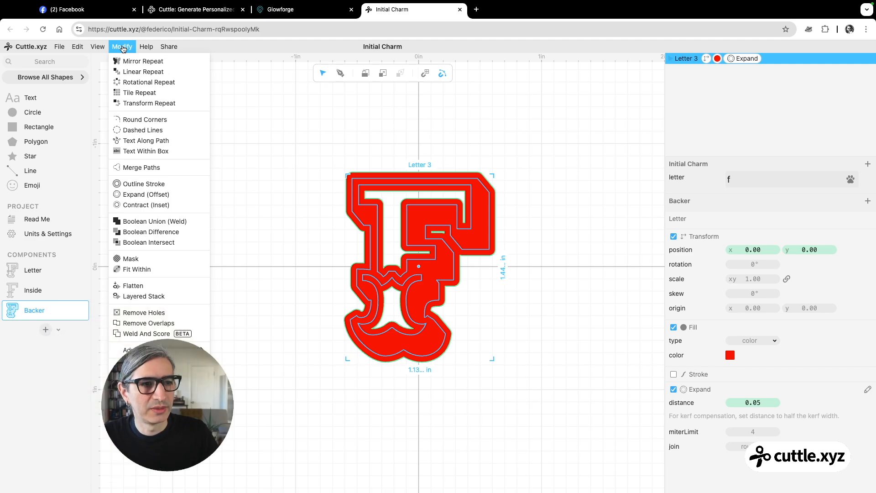
{"action": "left_click", "coordinate": [167, 314]}
{"action": "left_click", "coordinate": [286, 277]}
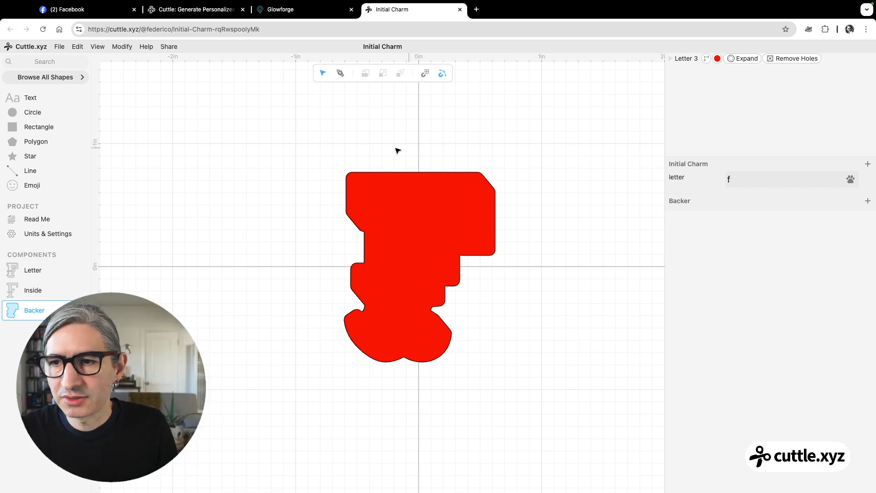
Overlay a Letter instance at the origin of the Backer to check the border around it, and delete that instance.
{"action": "left_click_drag", "start_coordinate": [32, 270], "coordinate": [418, 267]}
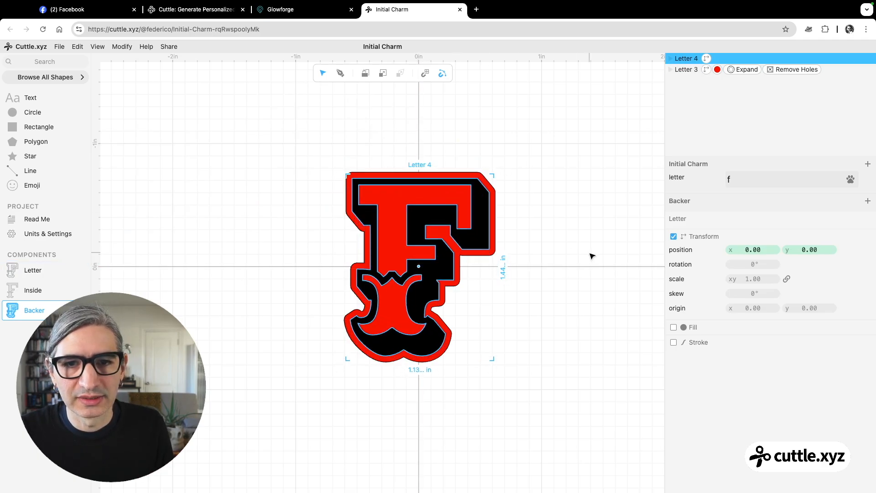
{"action": "key", "text": "BackSpace"}
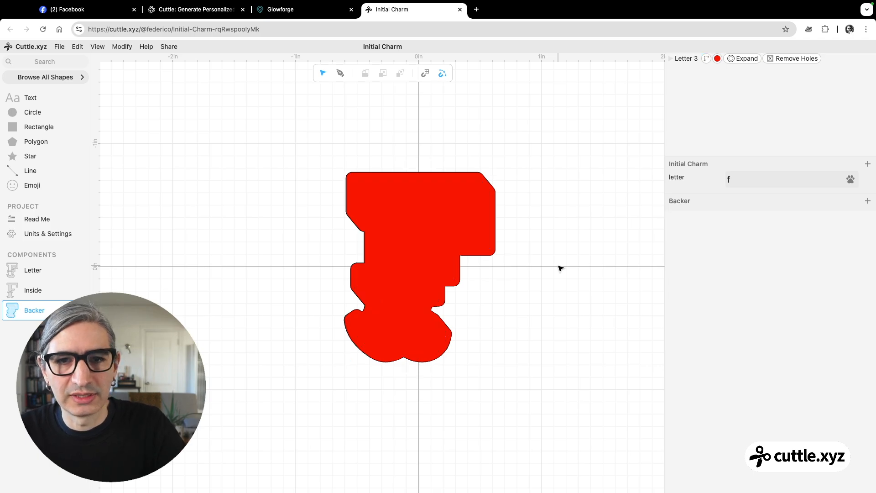
{"action": "scroll", "coordinate": [482, 220], "scroll_direction": "up", "scroll_amount": 3}
{"action": "left_click", "coordinate": [498, 111]}
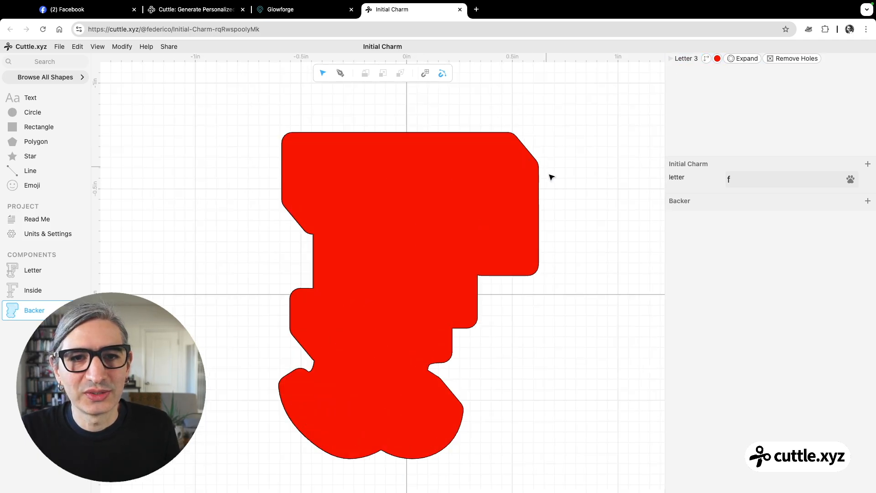
{"action": "left_click", "coordinate": [479, 313]}
{"action": "left_click", "coordinate": [621, 277]}
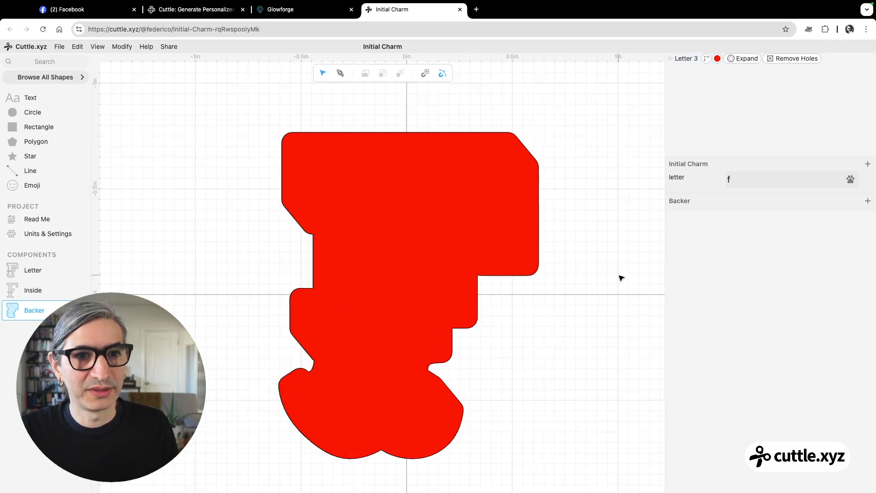
{"action": "left_click", "coordinate": [317, 219]}
{"action": "left_click", "coordinate": [177, 248]}
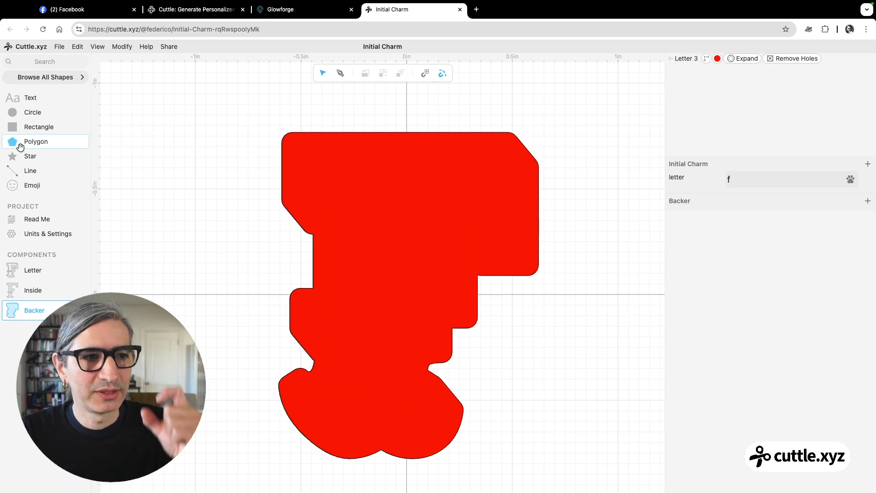
Add a circle centred at x = 0 on the backer's upper edge and set its scale to 0.05.
{"action": "left_click_drag", "start_coordinate": [9, 113], "coordinate": [407, 132]}
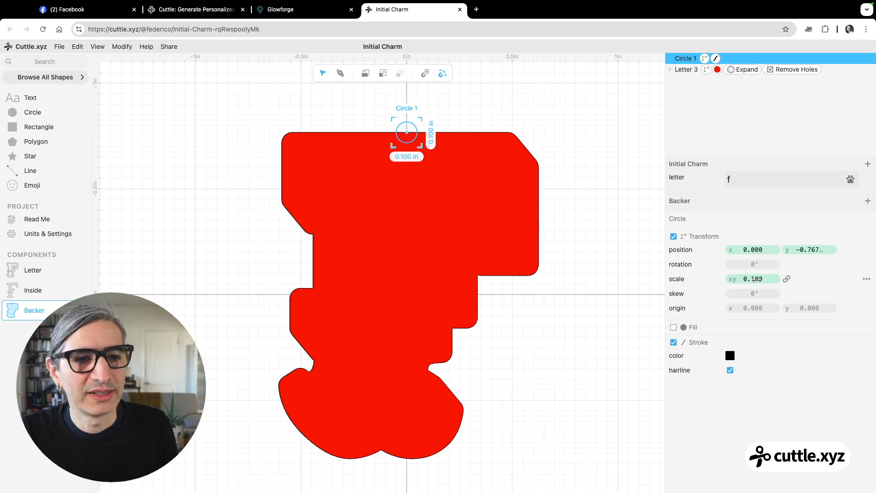
{"action": "left_click", "coordinate": [756, 279]}
{"action": "type", "text": "0"}
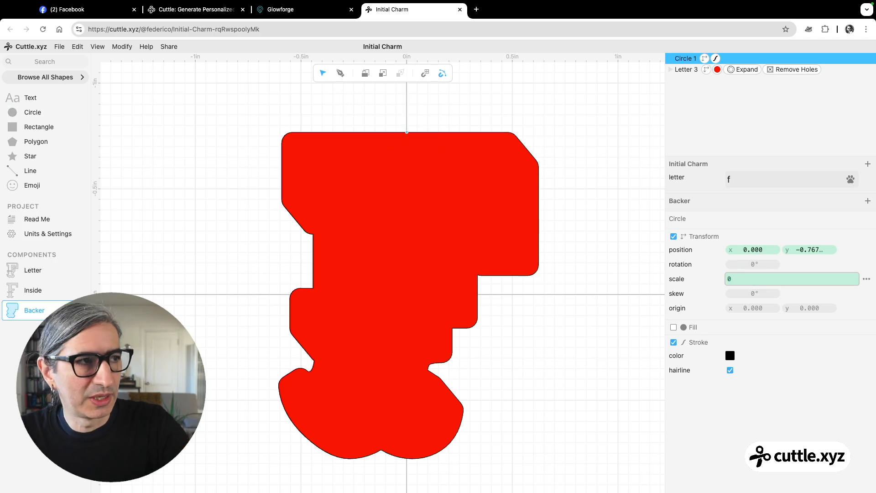
{"action": "type", "text": ".05"}
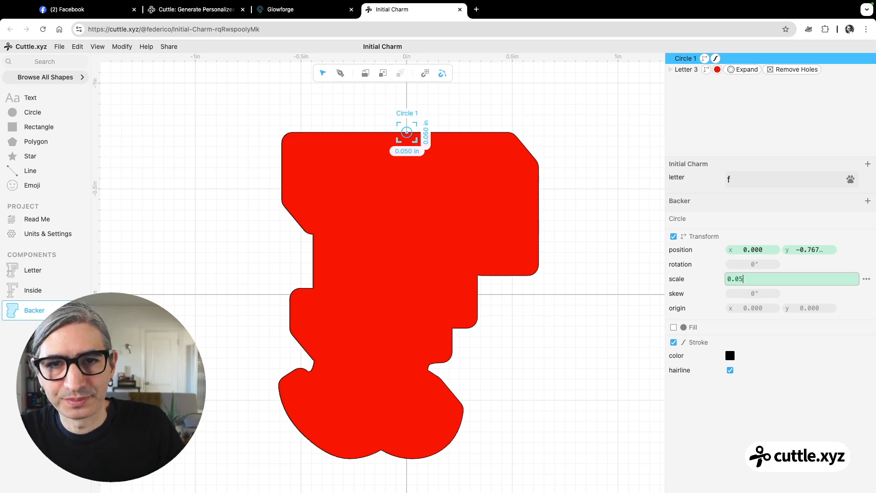
{"action": "left_click", "coordinate": [632, 197]}
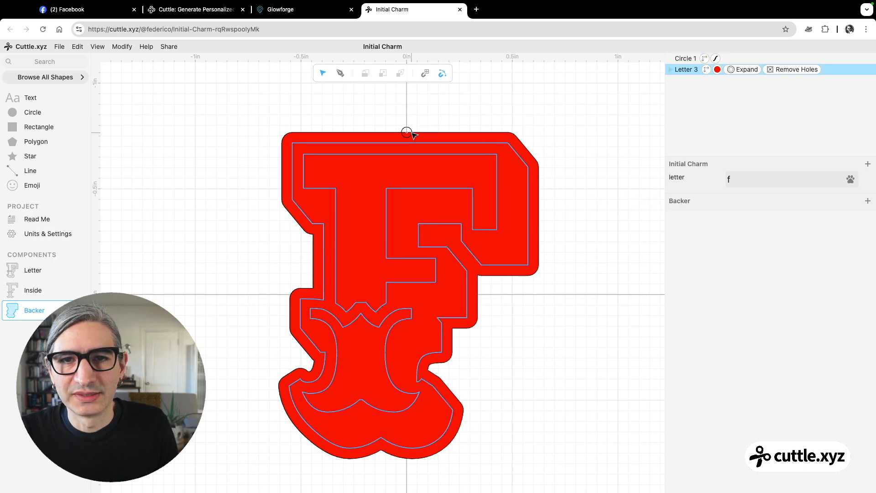
Turn off the hairline stroke on the circle and set its stroke width to 0.025.
{"action": "scroll", "coordinate": [409, 131], "scroll_direction": "up", "scroll_amount": 5}
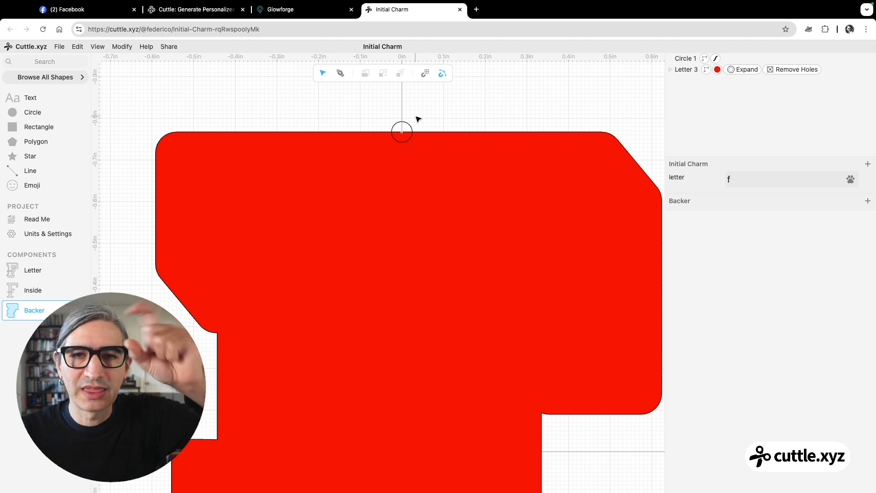
{"action": "left_click", "coordinate": [412, 125]}
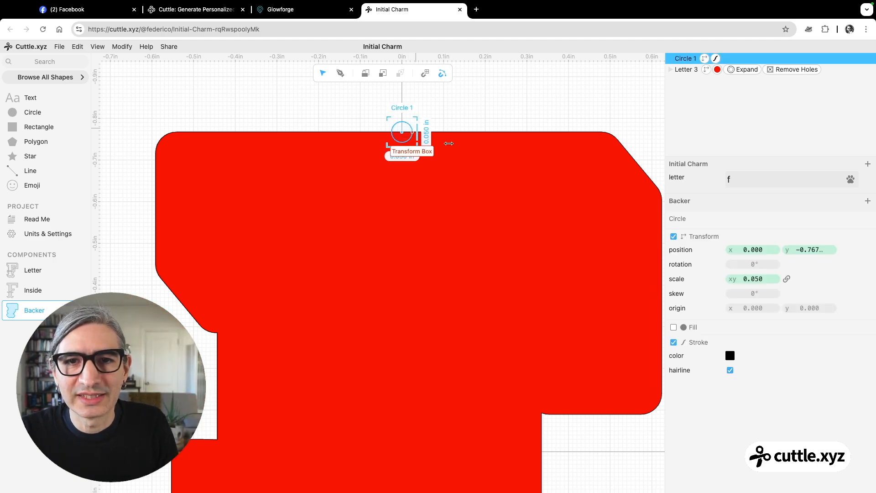
{"action": "left_click", "coordinate": [730, 371]}
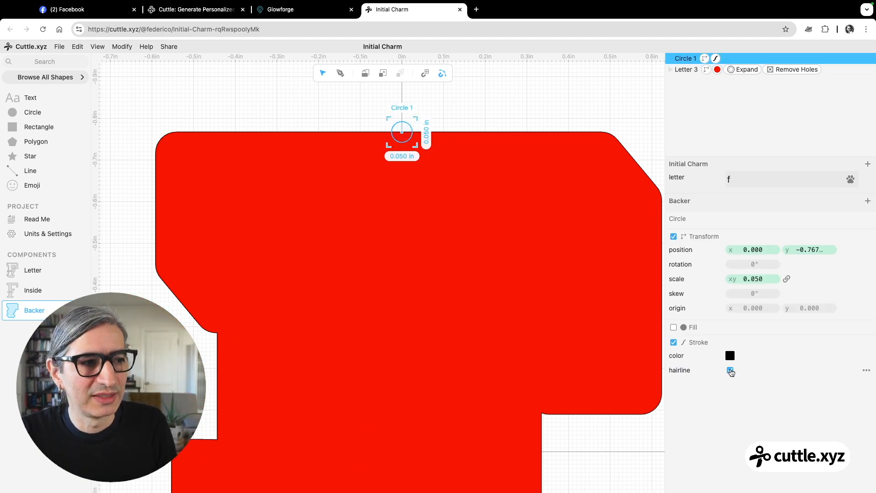
{"action": "left_click", "coordinate": [729, 371]}
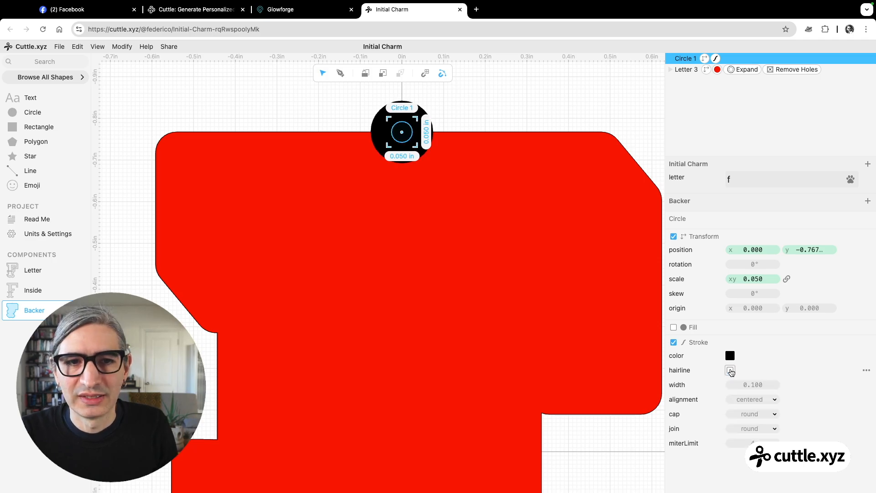
{"action": "mouse_move", "coordinate": [756, 384]}
{"action": "left_mouse_down"}
{"action": "mouse_move", "coordinate": [765, 385]}
{"action": "mouse_move", "coordinate": [653, 385]}
{"action": "left_mouse_up"}
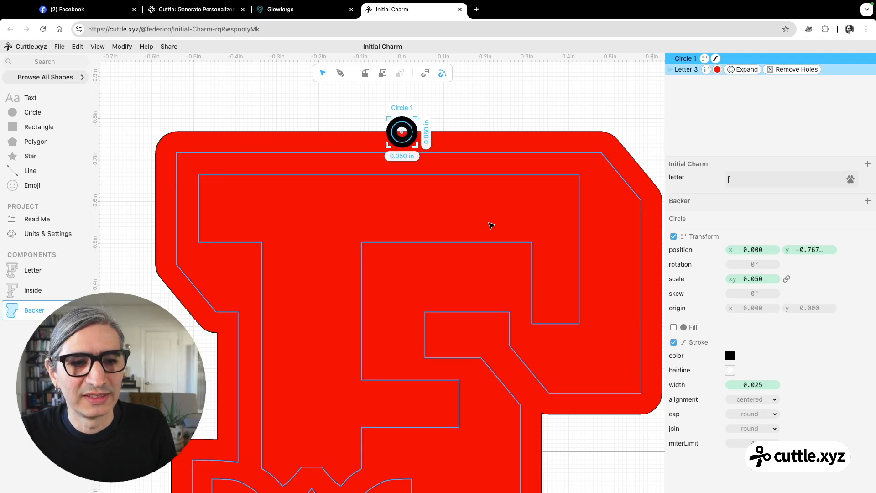
Set the circle's stroke alignment to outer and its stroke color to red.
{"action": "scroll", "coordinate": [491, 226], "scroll_direction": "up", "scroll_amount": 5}
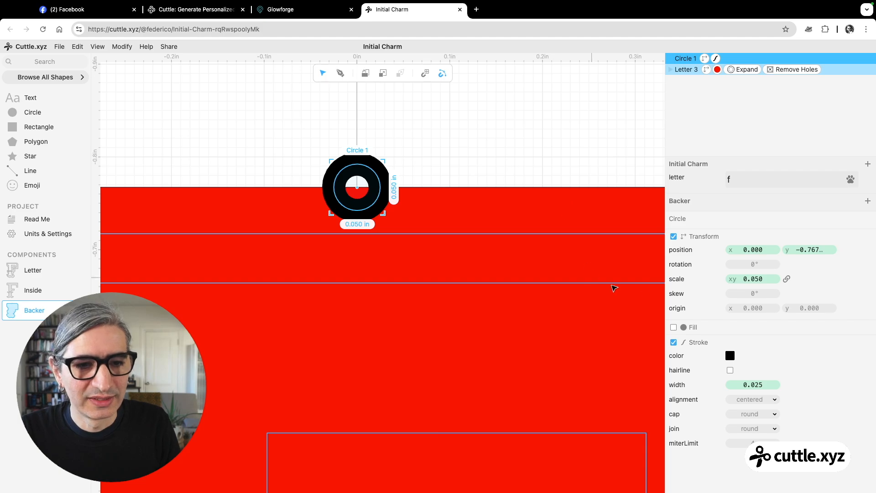
{"action": "left_click", "coordinate": [757, 400]}
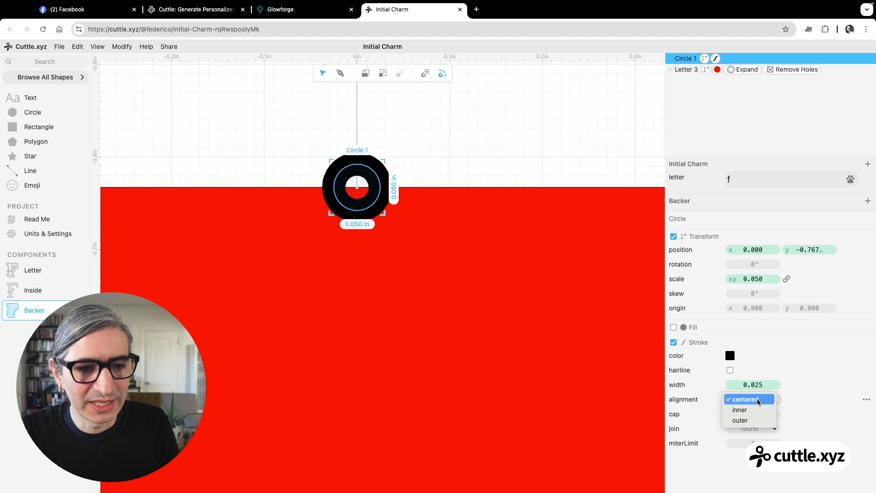
{"action": "left_click", "coordinate": [752, 421]}
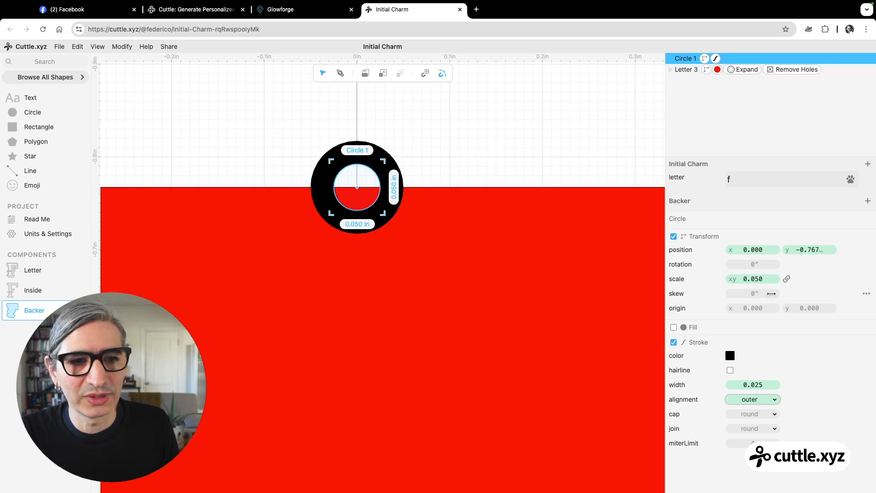
{"action": "left_click_drag", "start_coordinate": [756, 280], "coordinate": [758, 280]}
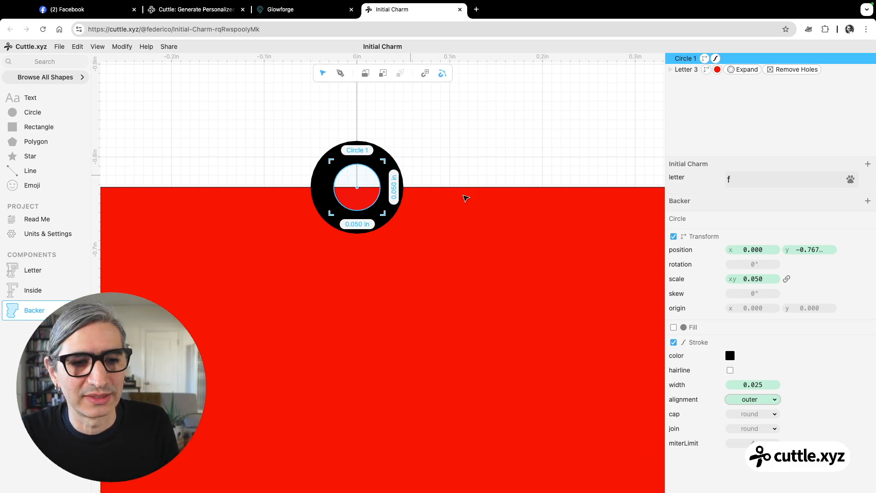
{"action": "left_click", "coordinate": [729, 355]}
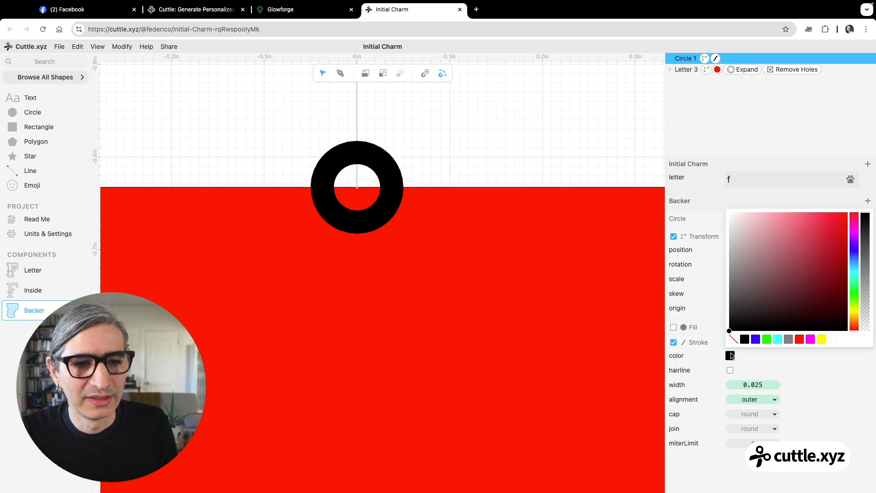
{"action": "left_click", "coordinate": [800, 339]}
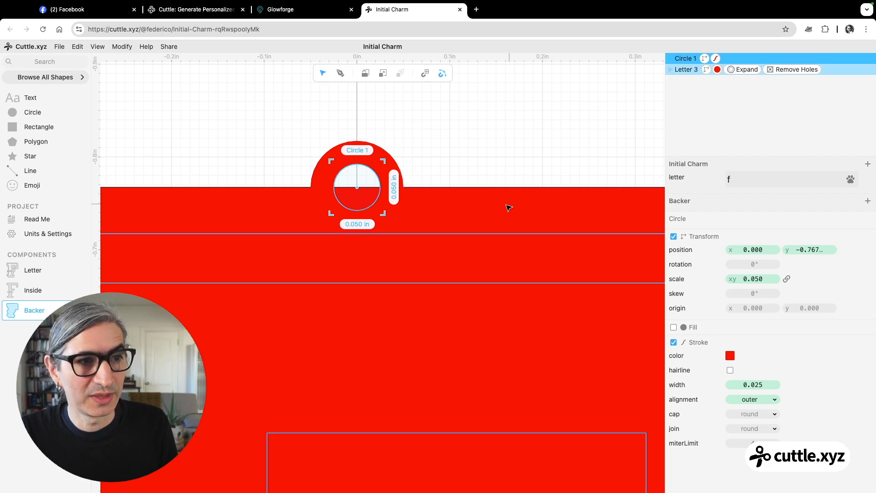
{"action": "left_click", "coordinate": [481, 160]}
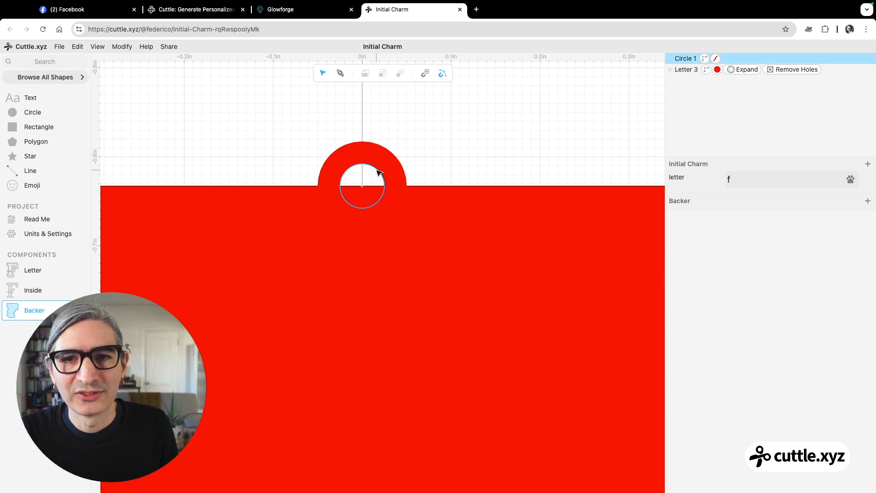
Enable a fill on the circle and make it white.
{"action": "left_click", "coordinate": [378, 172]}
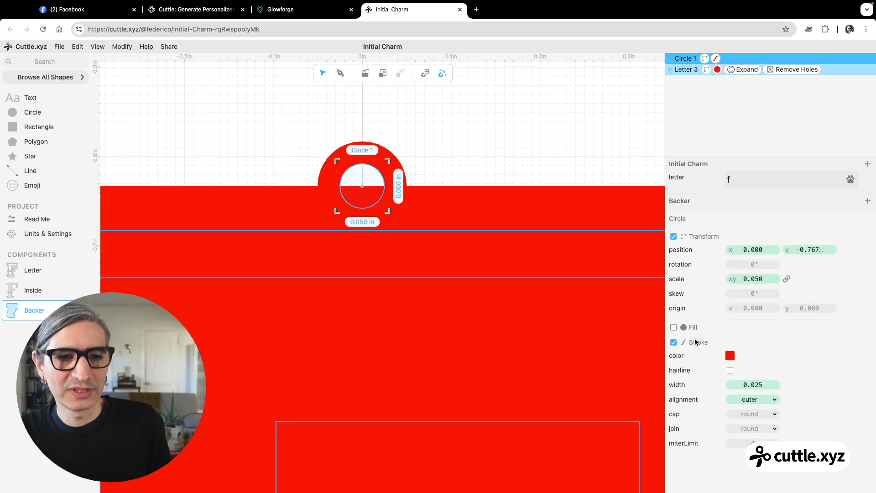
{"action": "left_click", "coordinate": [673, 328]}
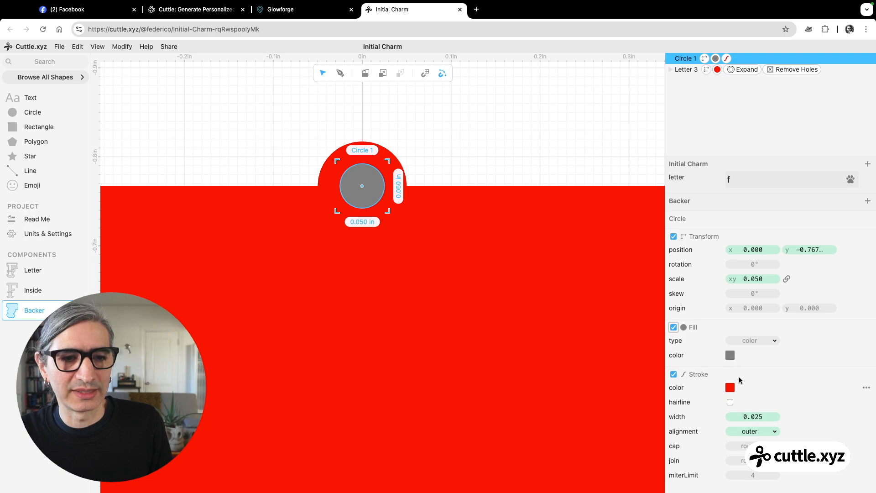
{"action": "left_click", "coordinate": [731, 355]}
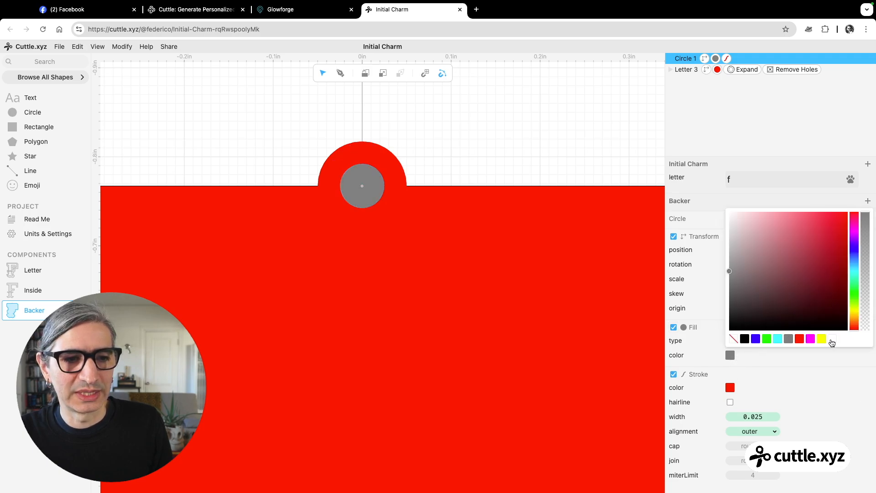
{"action": "left_click", "coordinate": [831, 343]}
{"action": "left_click", "coordinate": [552, 178]}
Nudge the circle upward to a y position of about -0.782 so the ring sits higher on the backer's edge.
{"action": "scroll", "coordinate": [502, 165], "scroll_direction": "down", "scroll_amount": 3}
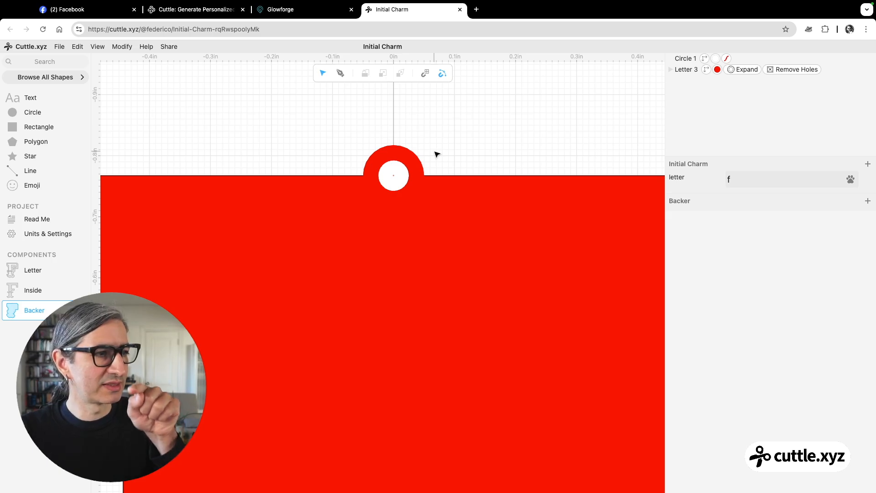
{"action": "scroll", "coordinate": [433, 154], "scroll_direction": "down", "scroll_amount": 5}
{"action": "scroll", "coordinate": [430, 155], "scroll_direction": "down", "scroll_amount": 2}
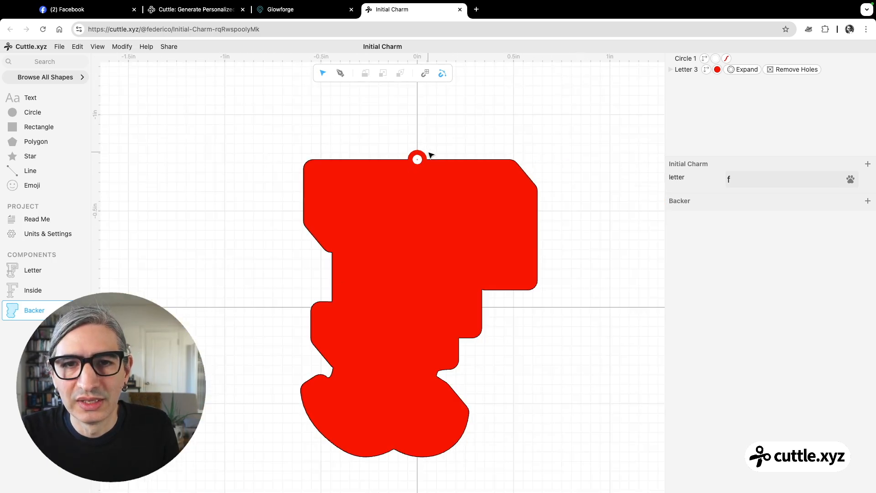
{"action": "scroll", "coordinate": [422, 161], "scroll_direction": "up", "scroll_amount": 1}
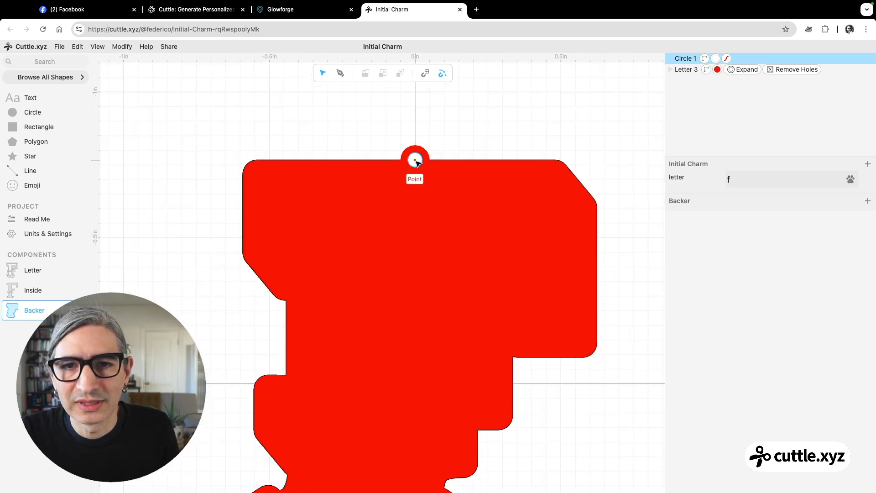
{"action": "left_click", "coordinate": [417, 161]}
{"action": "key", "text": "Up"}
{"action": "key", "text": "Up"}
{"action": "key", "text": "shift+Up"}
{"action": "key", "text": "shift+Up"}
{"action": "key", "text": "shift+Down"}
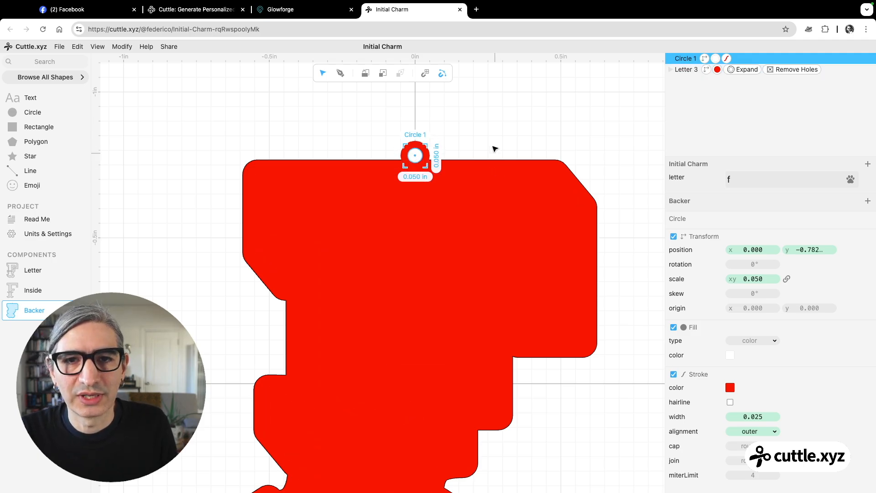
{"action": "left_click", "coordinate": [491, 145]}
{"action": "scroll", "coordinate": [491, 142], "scroll_direction": "down", "scroll_amount": 2}
{"action": "left_click_drag", "start_coordinate": [491, 139], "coordinate": [480, 115]}
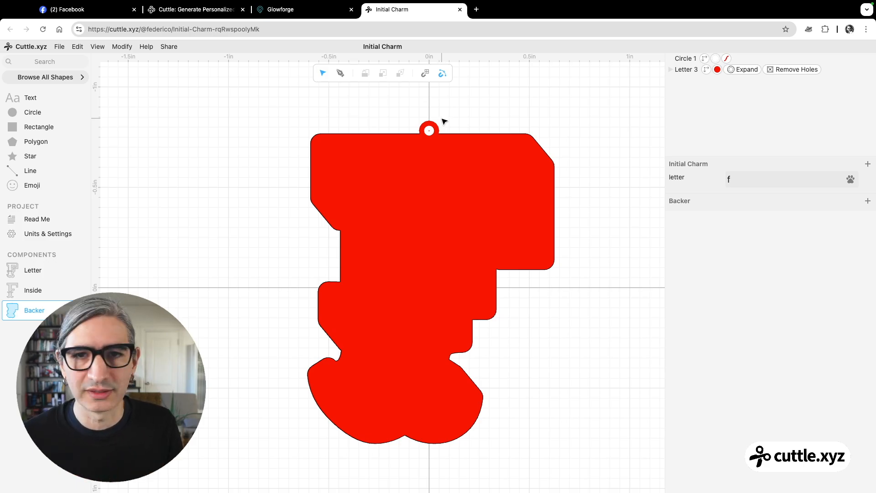
Select the circle and the backer letter together and apply the Flatten modifier to them.
{"action": "left_click_drag", "start_coordinate": [284, 112], "coordinate": [594, 460]}
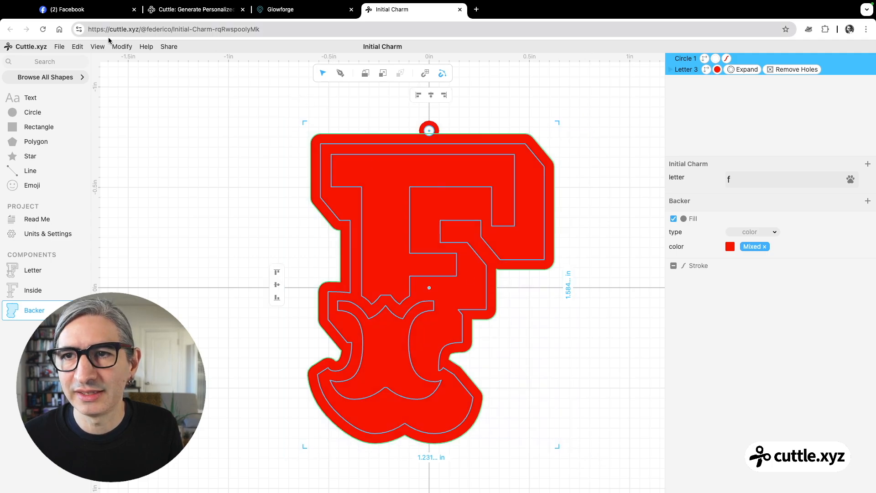
{"action": "left_click", "coordinate": [120, 49]}
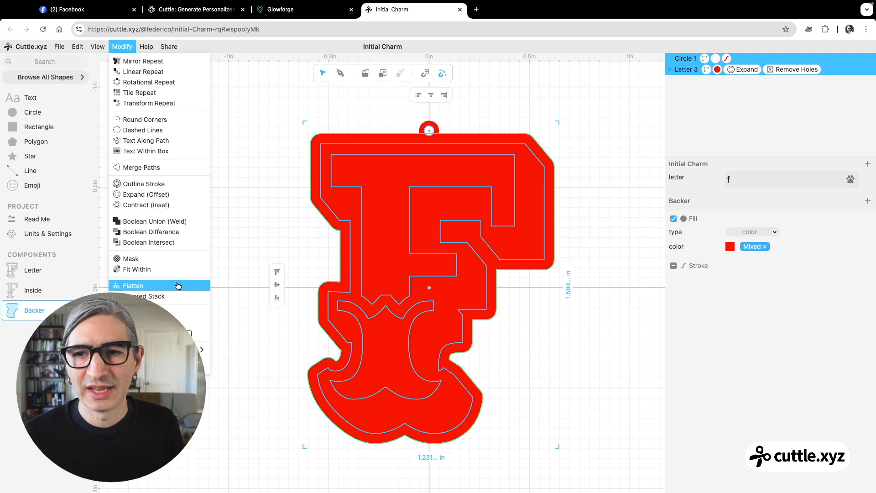
{"action": "left_click", "coordinate": [178, 285]}
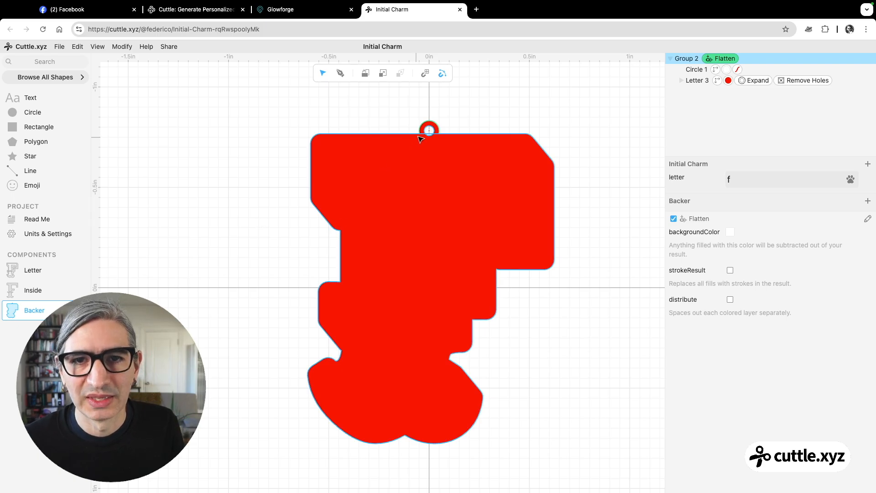
Turn on the Flatten modifier's strokeResult option so the backer and its ring are output as strokes.
{"action": "scroll", "coordinate": [421, 139], "scroll_direction": "up", "scroll_amount": 5}
{"action": "scroll", "coordinate": [471, 131], "scroll_direction": "down", "scroll_amount": 5}
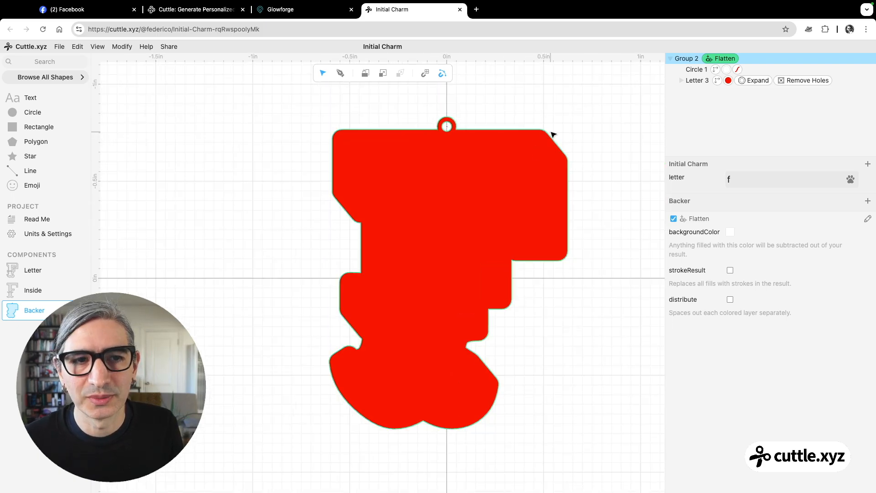
{"action": "left_click_drag", "start_coordinate": [621, 162], "coordinate": [614, 158]}
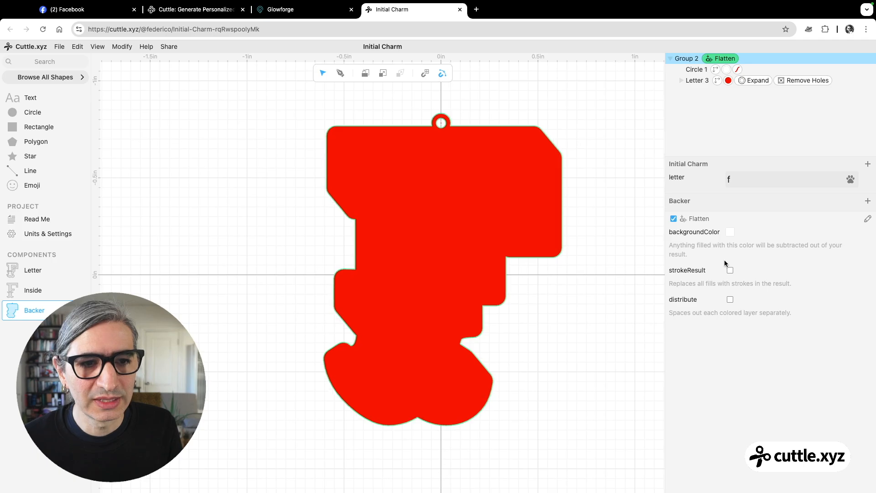
{"action": "left_click", "coordinate": [730, 272]}
{"action": "scroll", "coordinate": [618, 215], "scroll_direction": "up", "scroll_amount": 4}
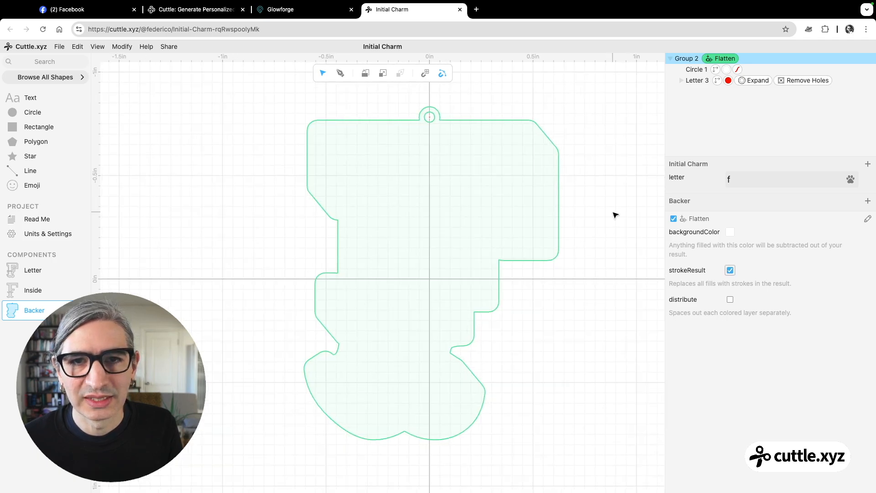
{"action": "scroll", "coordinate": [592, 226], "scroll_direction": "up", "scroll_amount": 1}
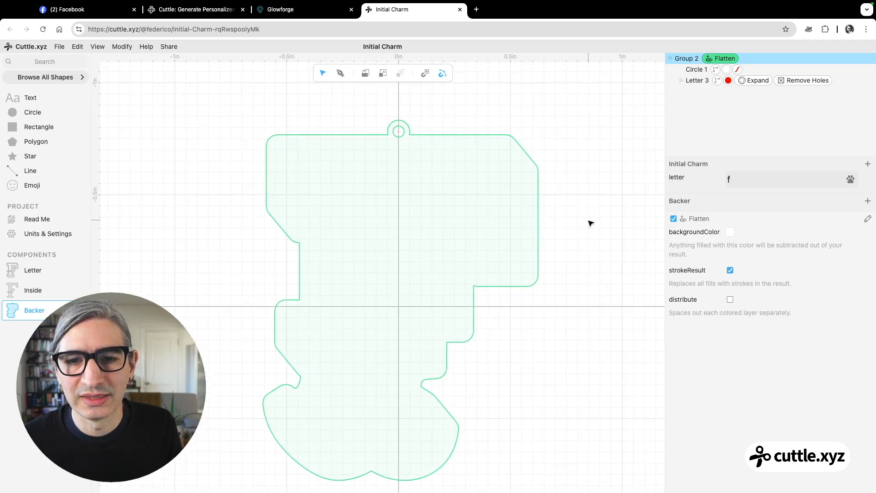
{"action": "left_click", "coordinate": [590, 216]}
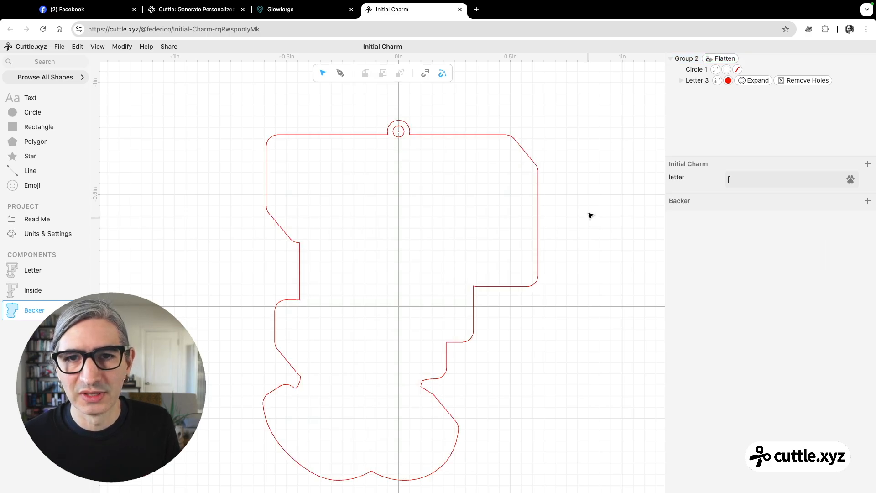
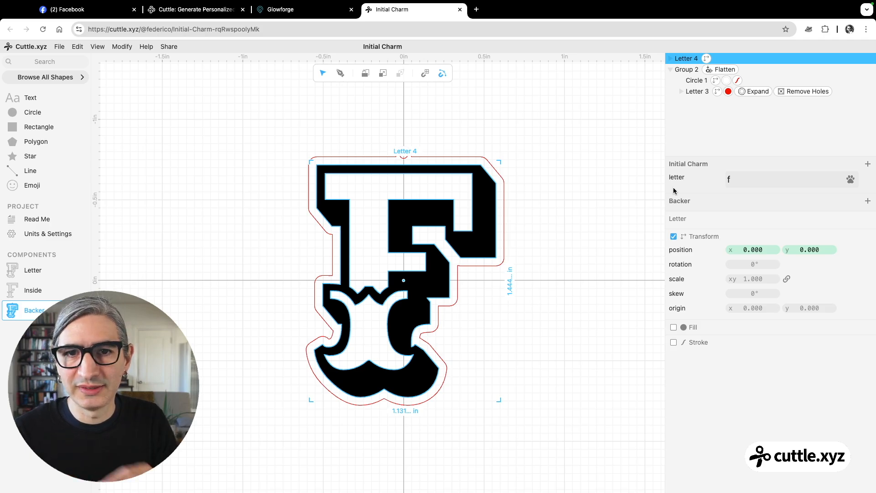
Apply a Contract (Inset) modifier to the letter on top of the backer and set its distance to 0.002.
{"action": "left_click", "coordinate": [126, 49]}
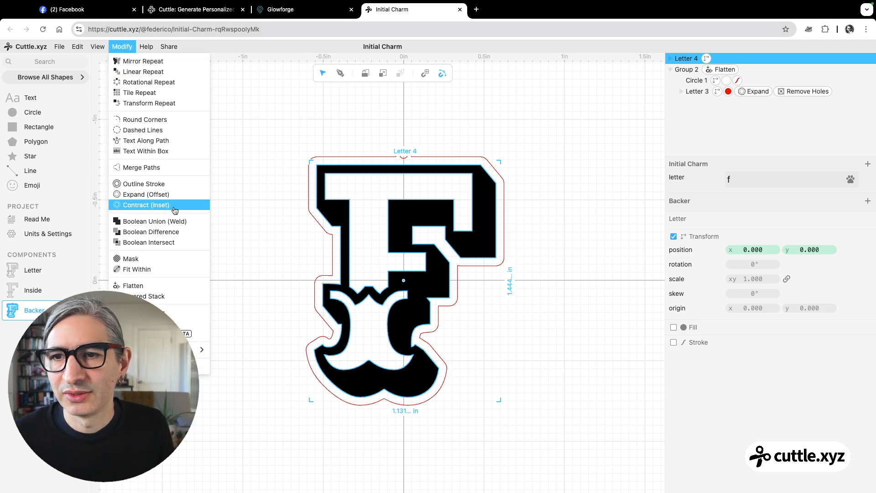
{"action": "left_click", "coordinate": [175, 206]}
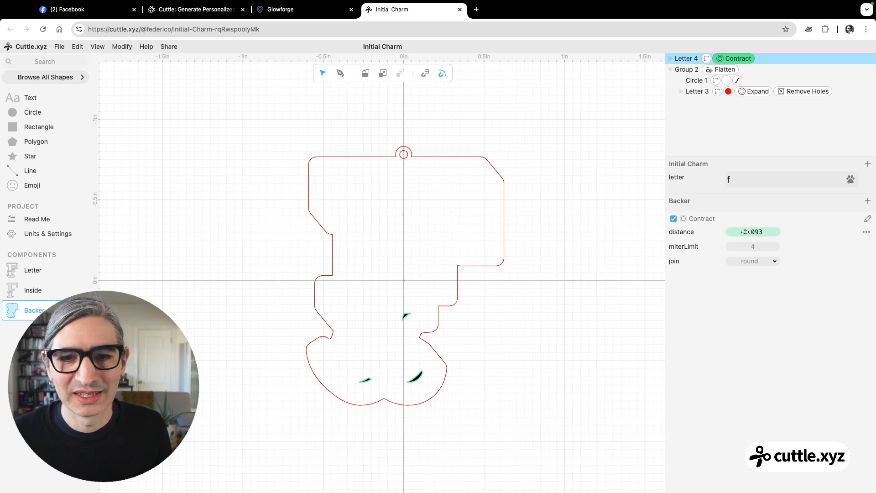
{"action": "left_click_drag", "start_coordinate": [734, 233], "coordinate": [628, 244]}
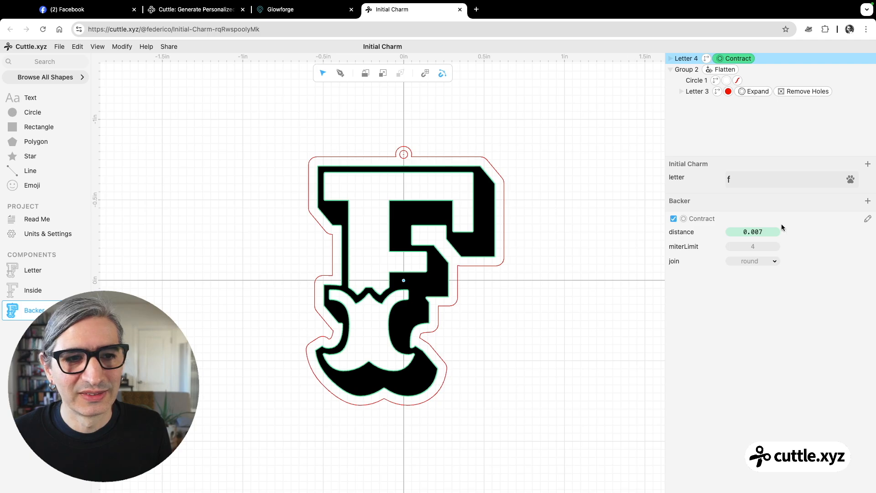
{"action": "left_click", "coordinate": [755, 231]}
{"action": "type", "text": "0.002"}
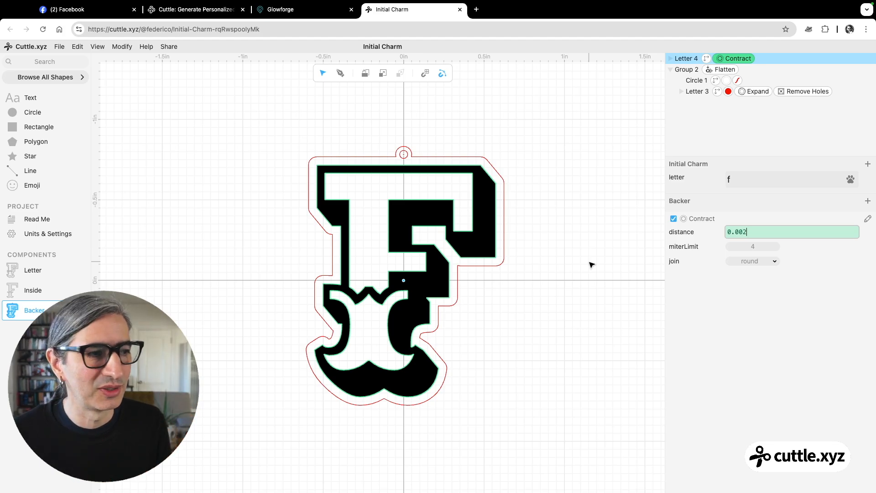
{"action": "left_click", "coordinate": [542, 205]}
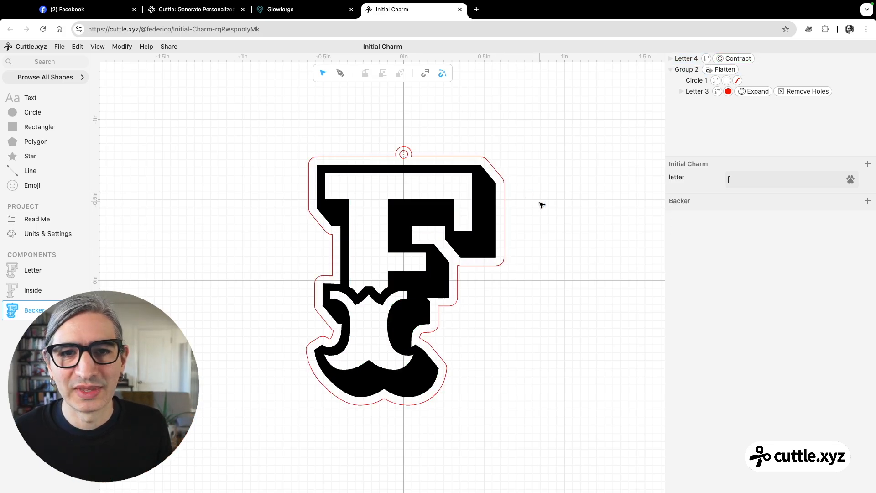
Add a Remove Holes modifier to the contracted letter on the backer.
{"action": "left_click", "coordinate": [476, 199]}
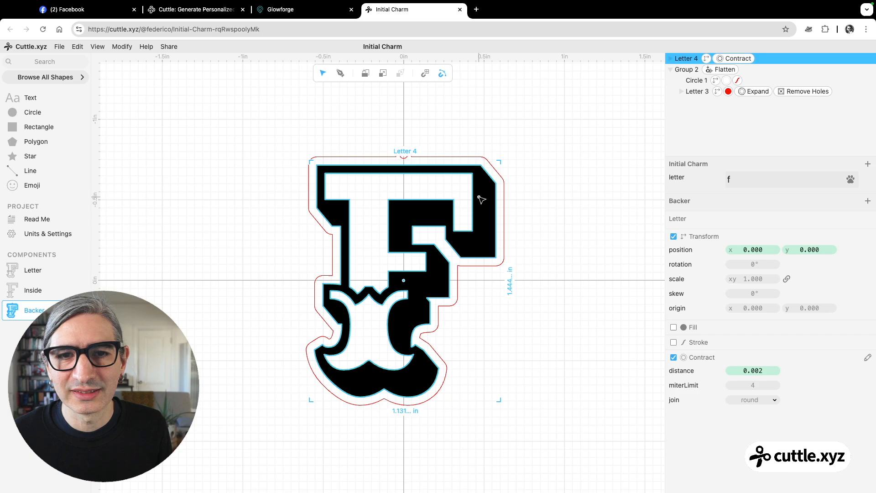
{"action": "left_click", "coordinate": [121, 48]}
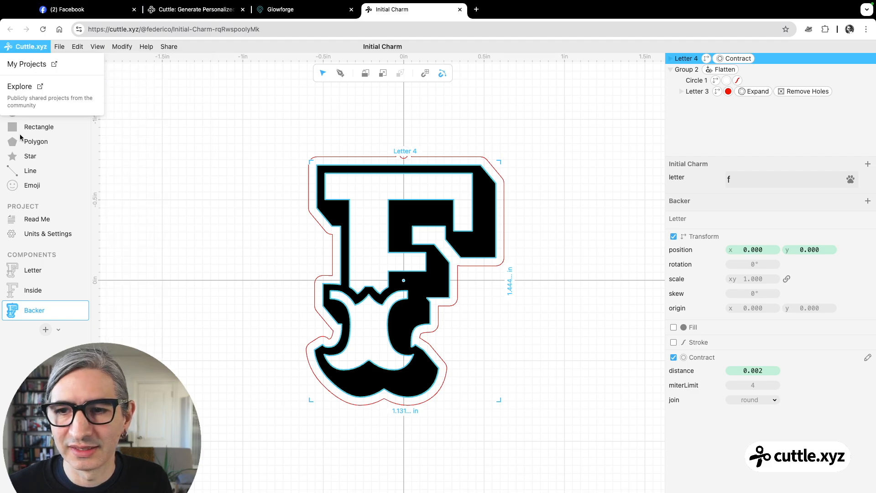
{"action": "mouse_move", "coordinate": [122, 49]}
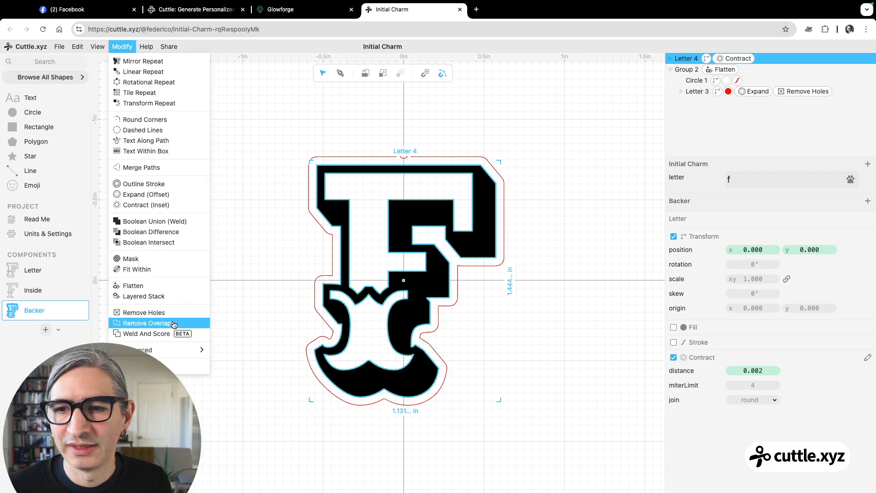
{"action": "left_click", "coordinate": [174, 314]}
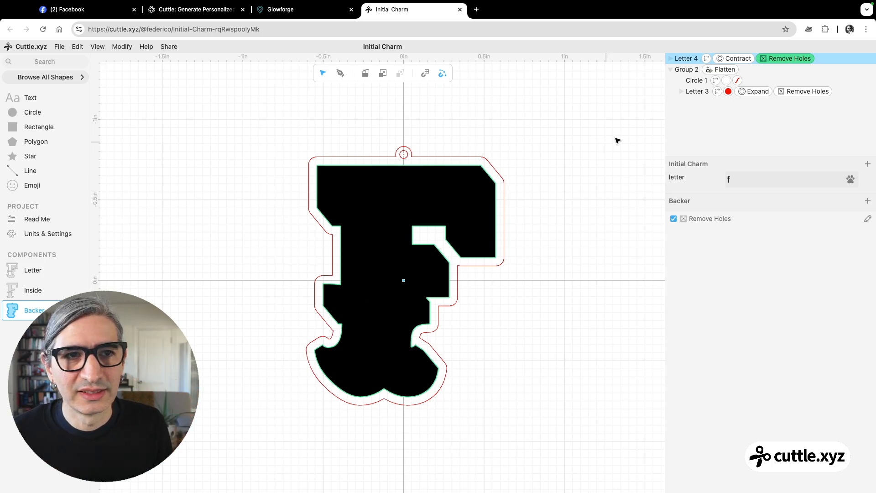
Enable a fill on the contracted letter and set its color to none.
{"action": "left_click", "coordinate": [683, 63]}
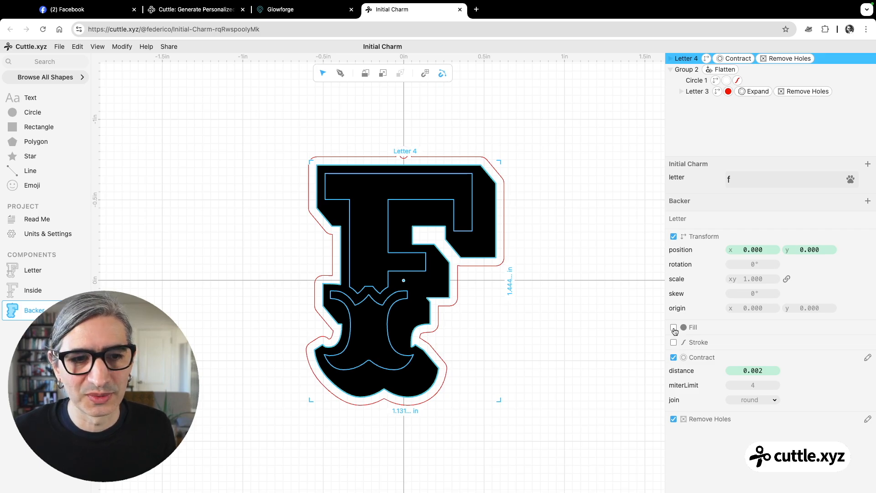
{"action": "left_click", "coordinate": [673, 328]}
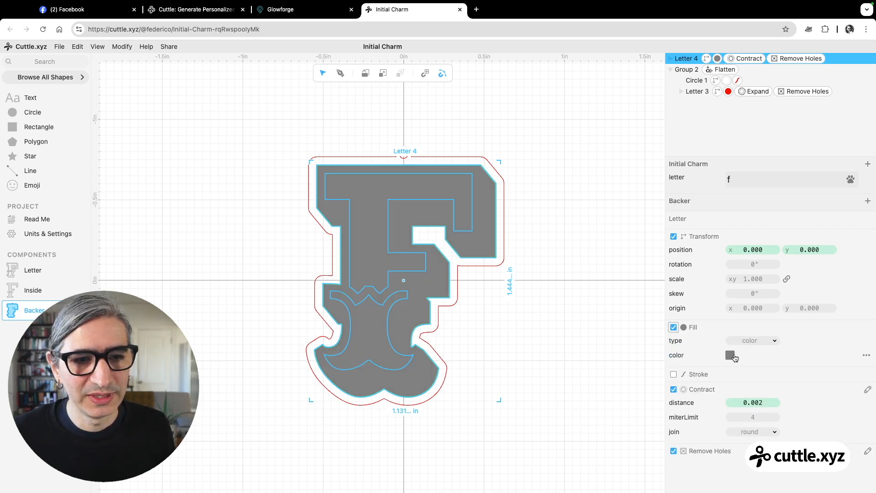
{"action": "left_click", "coordinate": [730, 355]}
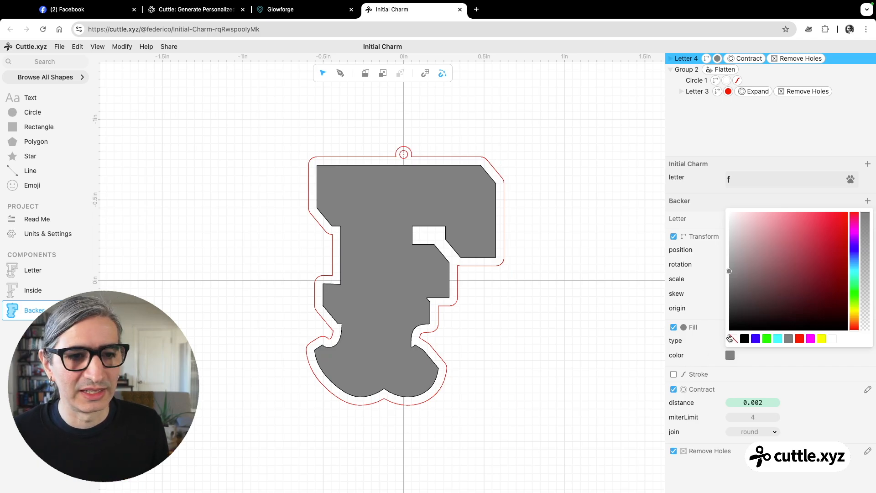
{"action": "left_click", "coordinate": [729, 335]}
{"action": "left_click", "coordinate": [579, 306]}
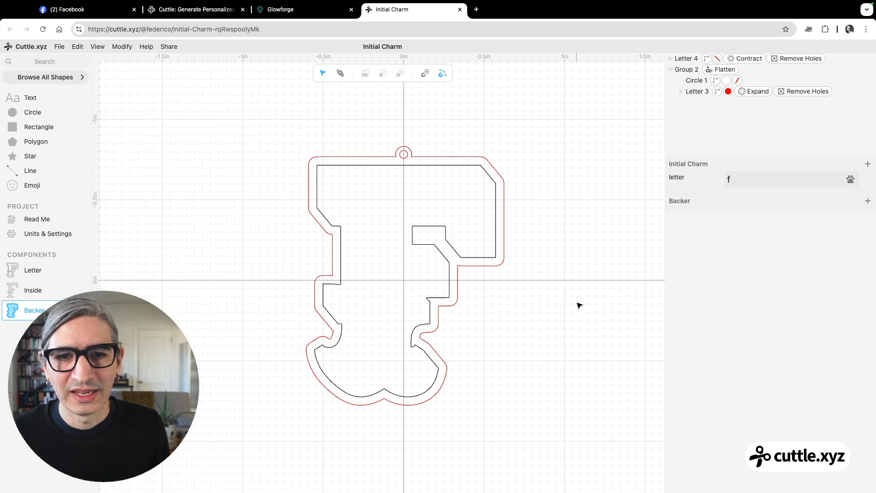
Enable a hairline stroke on the contracted letter and make it blue.
{"action": "left_click", "coordinate": [710, 58]}
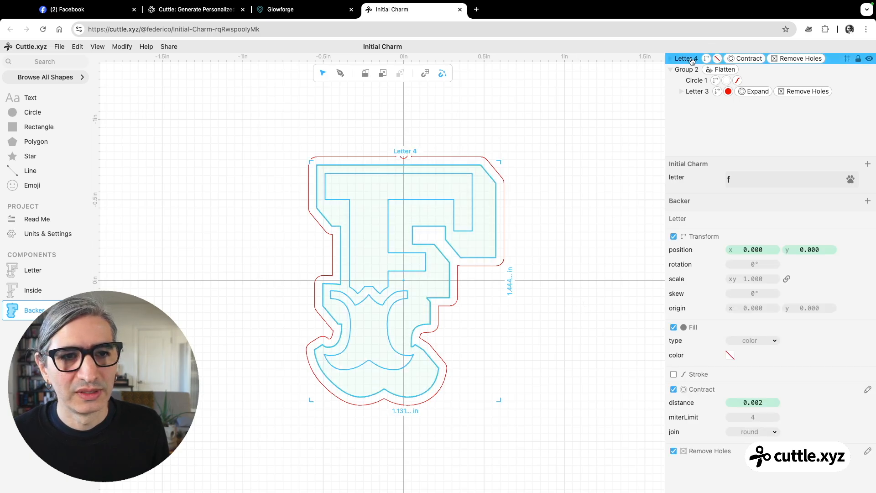
{"action": "left_click", "coordinate": [673, 374]}
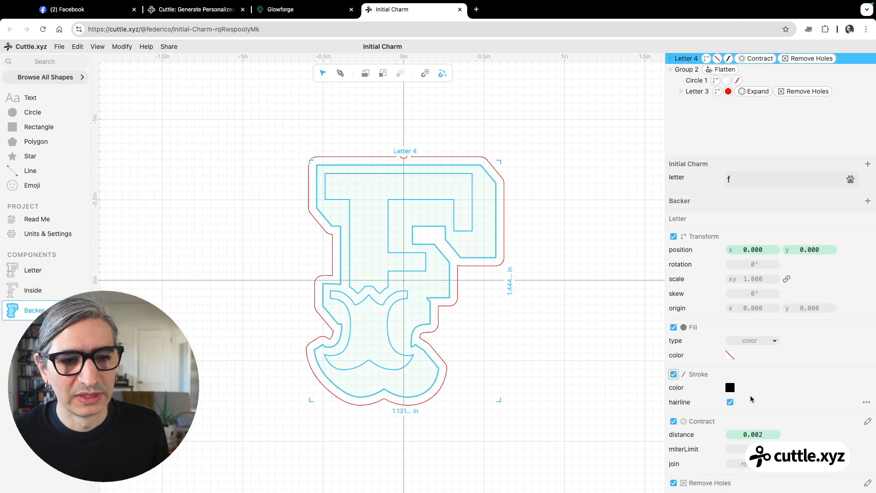
{"action": "left_click", "coordinate": [730, 387]}
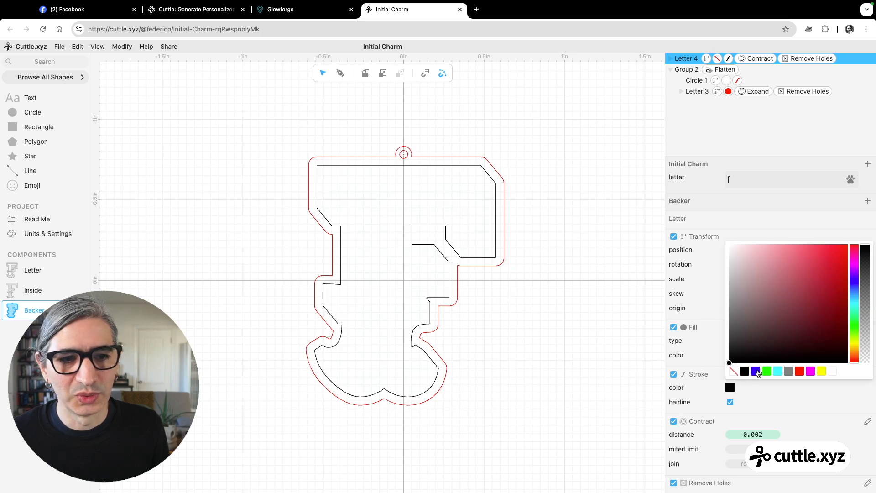
{"action": "left_click", "coordinate": [756, 370]}
{"action": "left_click", "coordinate": [610, 353]}
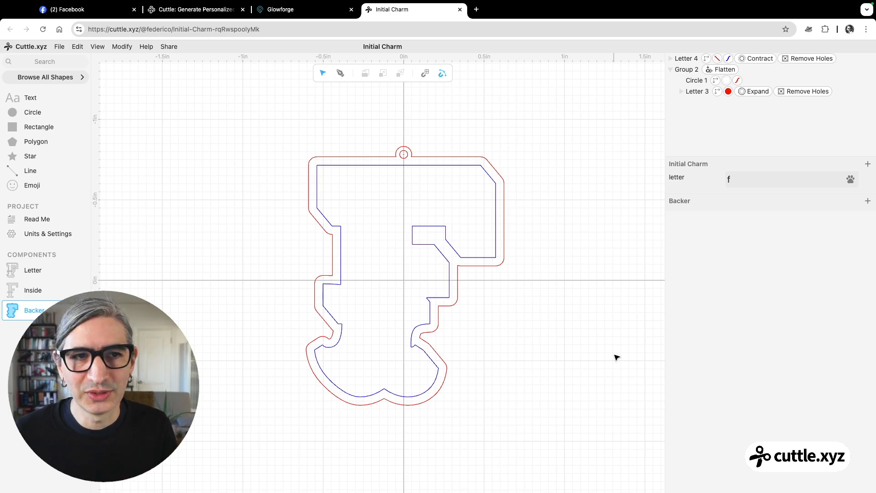
Increase the Expand distance of the red backer letter slightly to widen the border around the inner outline.
{"action": "left_click", "coordinate": [757, 93]}
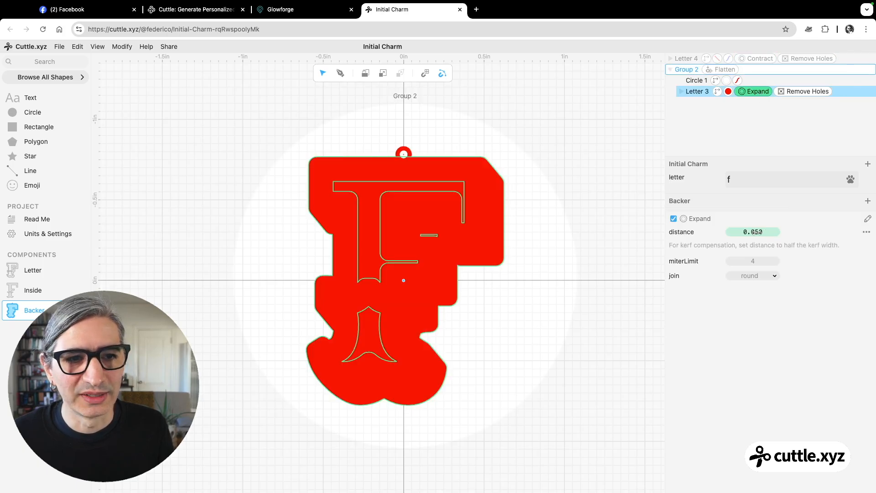
{"action": "left_click_drag", "start_coordinate": [753, 232], "coordinate": [769, 233]}
{"action": "left_click", "coordinate": [624, 238]}
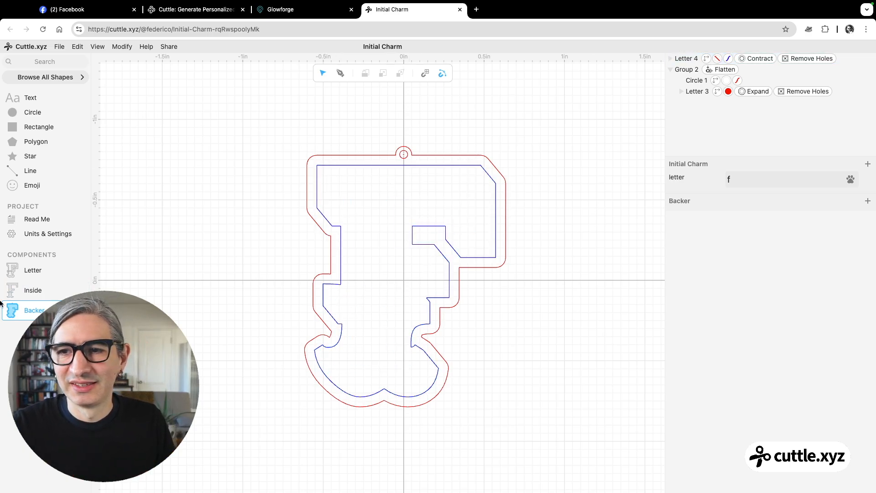
Review the Letter, Inside and Backer components, and create a new component named Cut.
{"action": "left_click", "coordinate": [38, 272]}
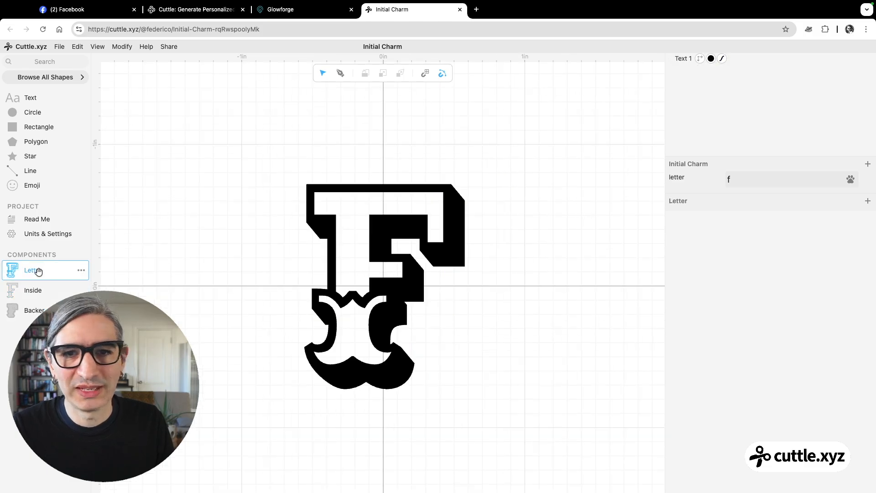
{"action": "left_click", "coordinate": [50, 292]}
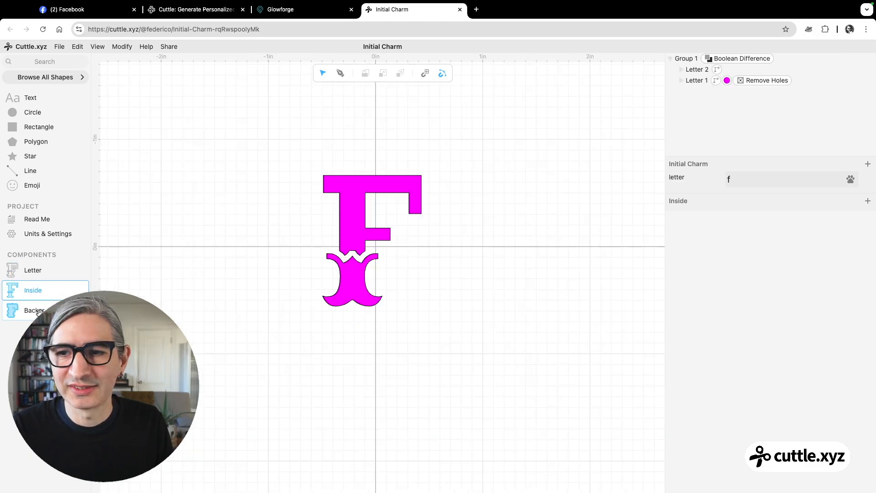
{"action": "left_click", "coordinate": [41, 311]}
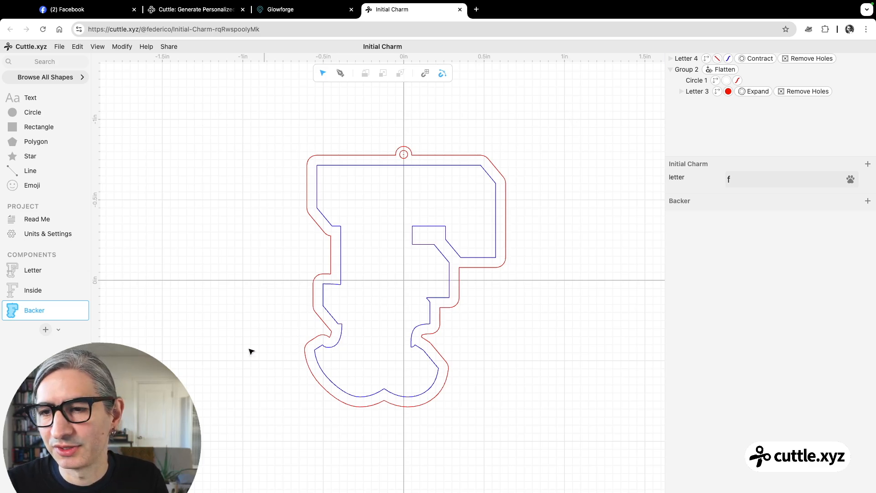
{"action": "left_click", "coordinate": [45, 330]}
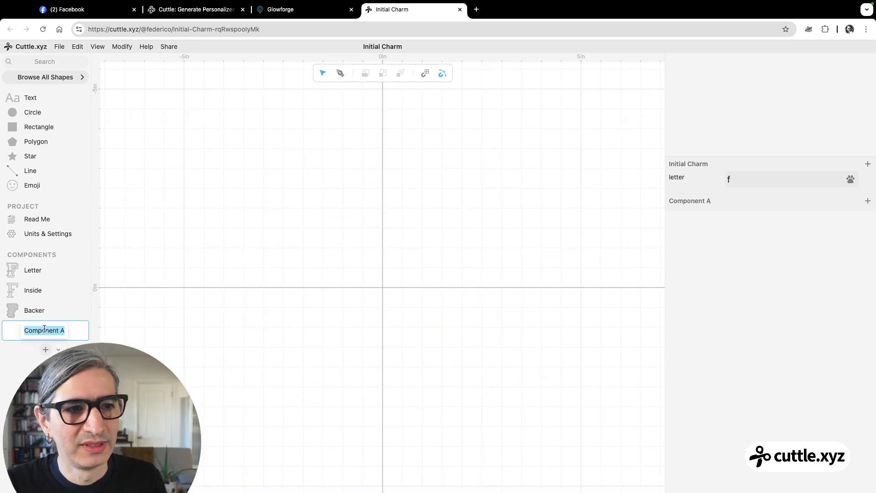
{"action": "type", "text": "Cut"}
{"action": "key", "text": "Return"}
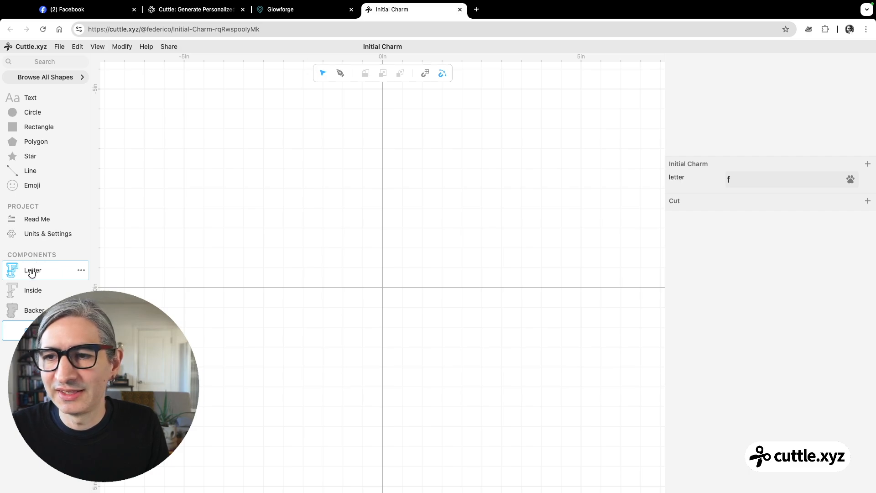
Place an instance of the Letter component at the origin of the Cut component.
{"action": "left_click_drag", "start_coordinate": [5, 270], "coordinate": [383, 286]}
{"action": "scroll", "coordinate": [438, 314], "scroll_direction": "up", "scroll_amount": 5}
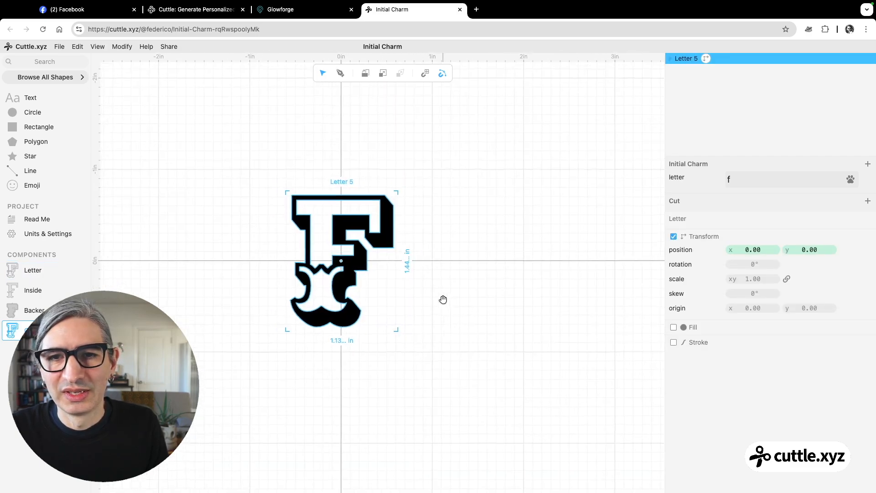
{"action": "scroll", "coordinate": [499, 252], "scroll_direction": "down", "scroll_amount": 1}
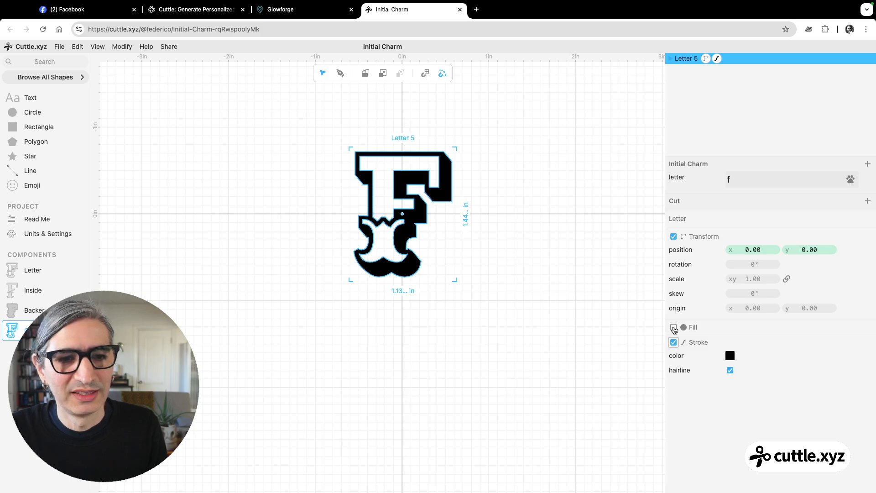
Give the letter in the Cut component a fill color of none and a black hairline stroke.
{"action": "left_click", "coordinate": [673, 328]}
{"action": "left_click", "coordinate": [729, 355]}
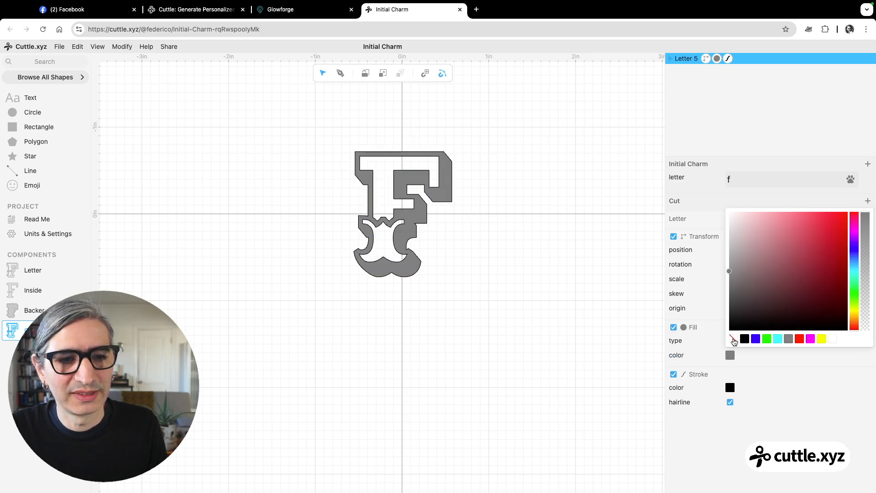
{"action": "left_click", "coordinate": [733, 340]}
{"action": "left_click", "coordinate": [538, 330]}
{"action": "left_click", "coordinate": [402, 199]}
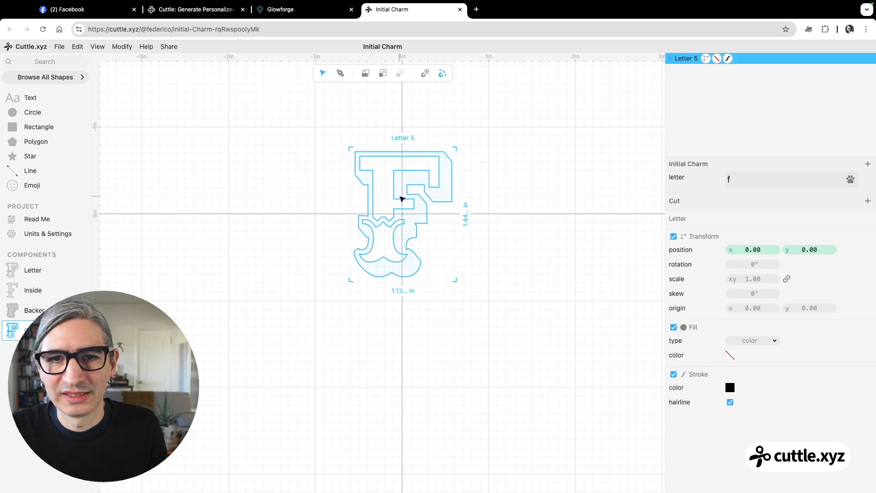
{"action": "left_click", "coordinate": [524, 250]}
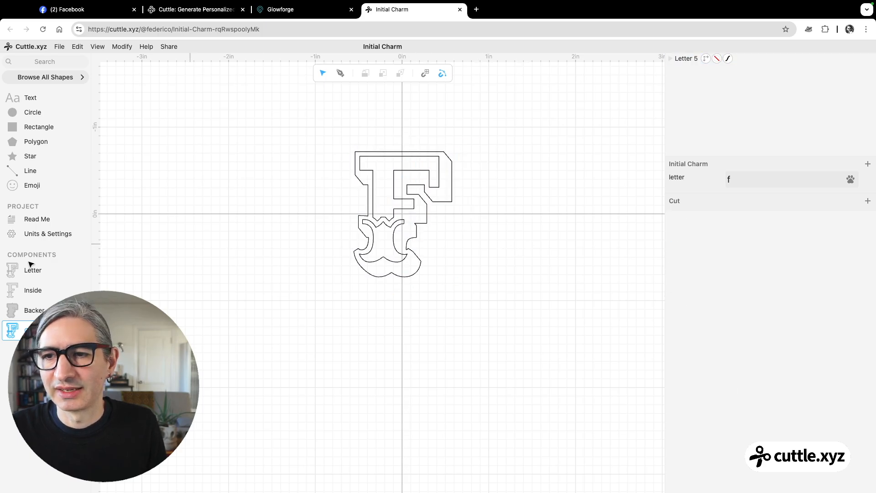
Place an instance of the Inside component below the letter in the Cut component, at x 0 and y about 1.68 in.
{"action": "left_click_drag", "start_coordinate": [10, 288], "coordinate": [403, 360]}
{"action": "scroll", "coordinate": [486, 342], "scroll_direction": "down", "scroll_amount": 2}
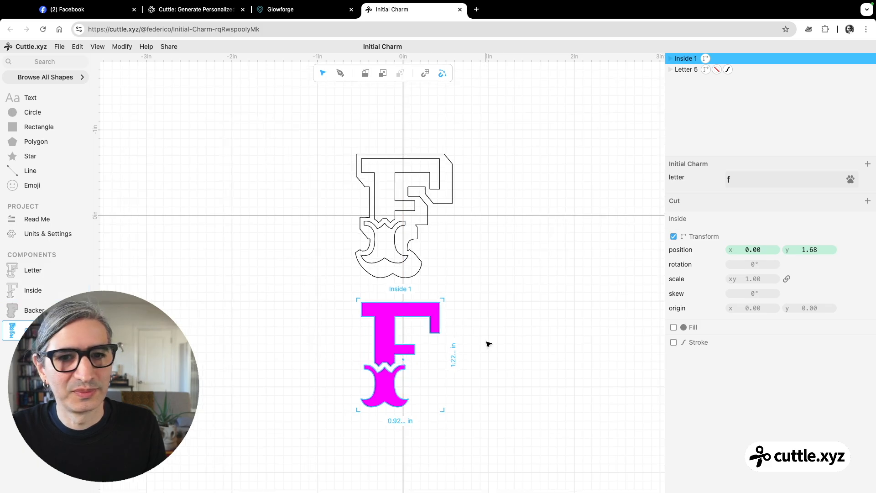
{"action": "left_click", "coordinate": [487, 343]}
{"action": "left_click_drag", "start_coordinate": [487, 341], "coordinate": [471, 274]}
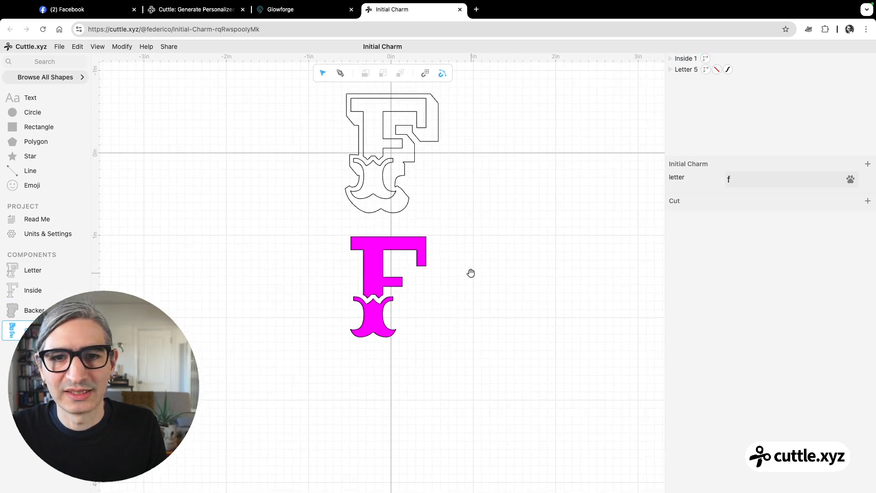
Give the Inside instance in the Cut component a fill color of none and a magenta hairline stroke.
{"action": "left_click", "coordinate": [416, 247]}
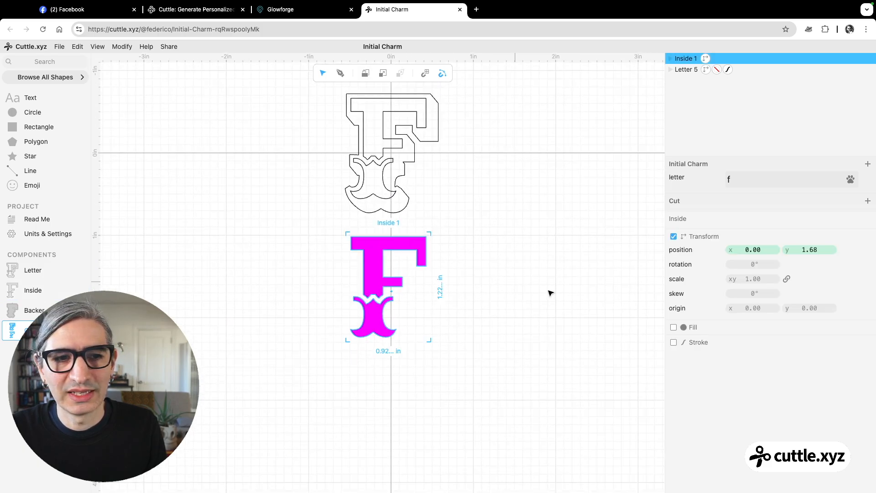
{"action": "left_click", "coordinate": [672, 327]}
{"action": "left_click", "coordinate": [729, 356]}
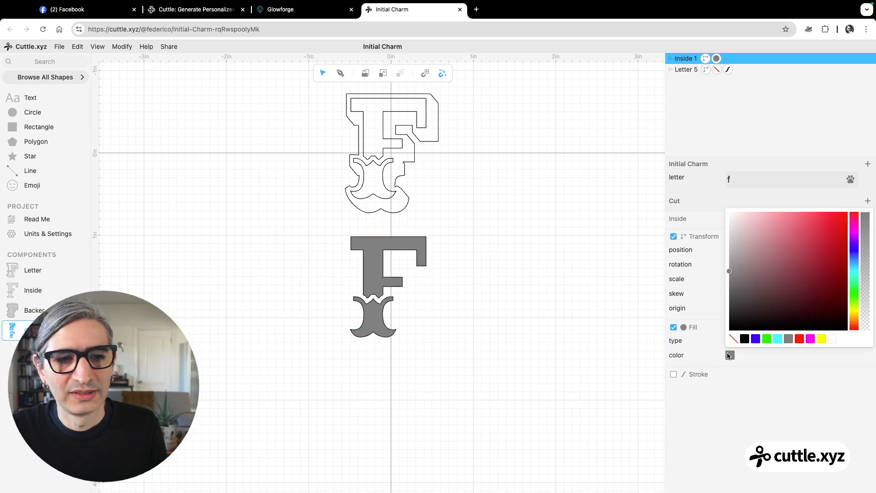
{"action": "left_click", "coordinate": [733, 338]}
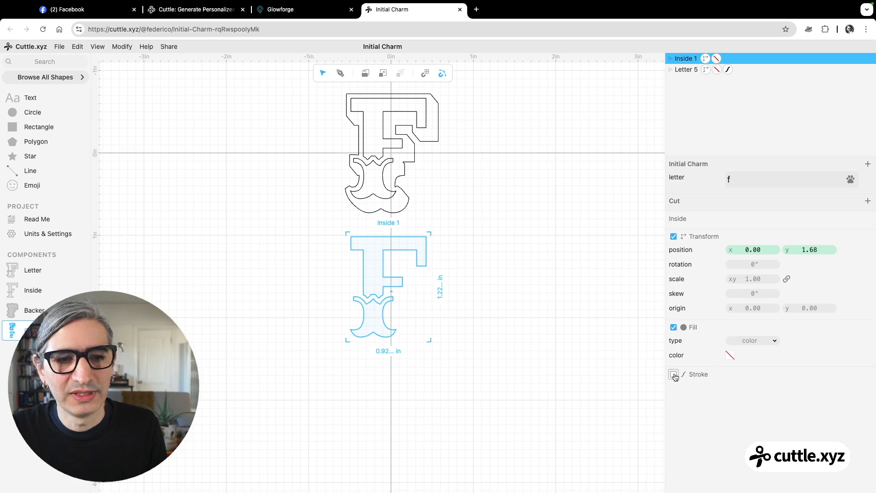
{"action": "left_click", "coordinate": [729, 387]}
{"action": "left_click", "coordinate": [809, 371]}
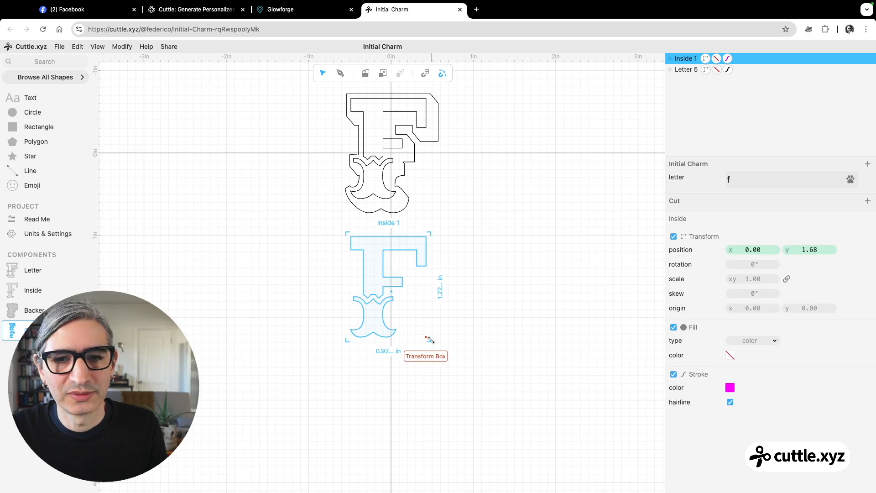
{"action": "left_click", "coordinate": [486, 337]}
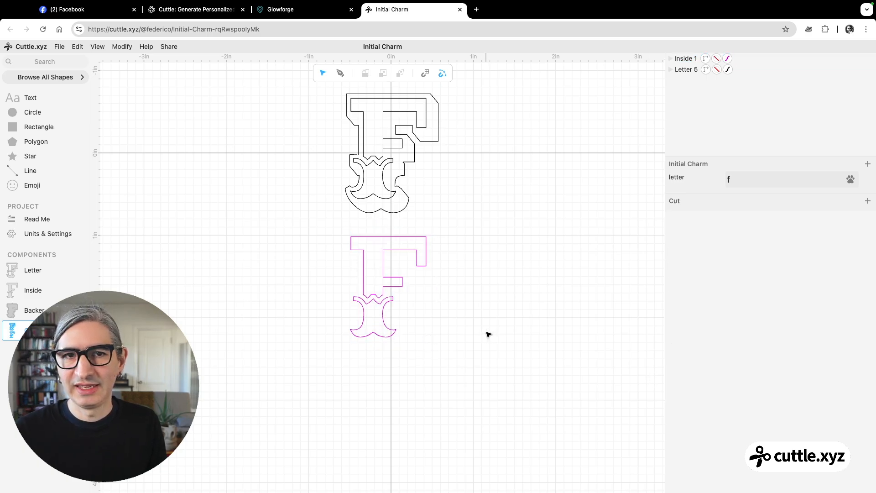
Place an instance of the Backer component below the Inside outline in the Cut component, at x 0 and y about 3.26 in.
{"action": "left_click", "coordinate": [10, 307]}
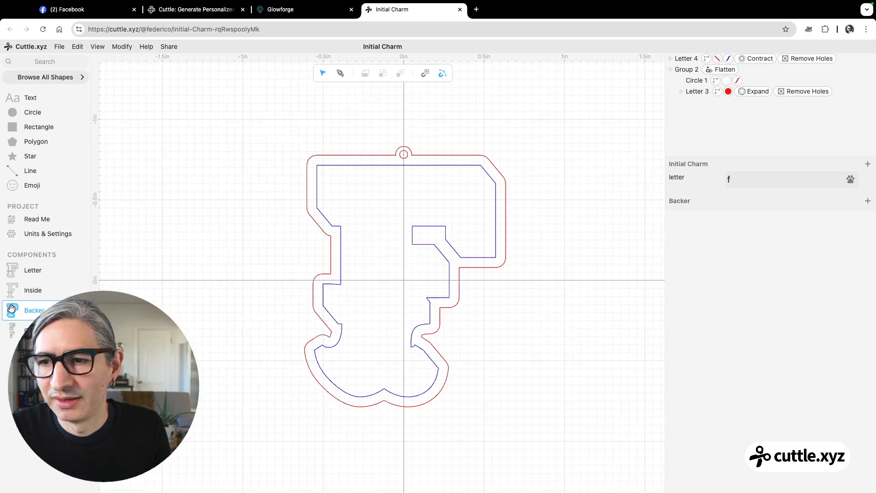
{"action": "left_click", "coordinate": [12, 331]}
{"action": "left_click_drag", "start_coordinate": [13, 305], "coordinate": [391, 420]}
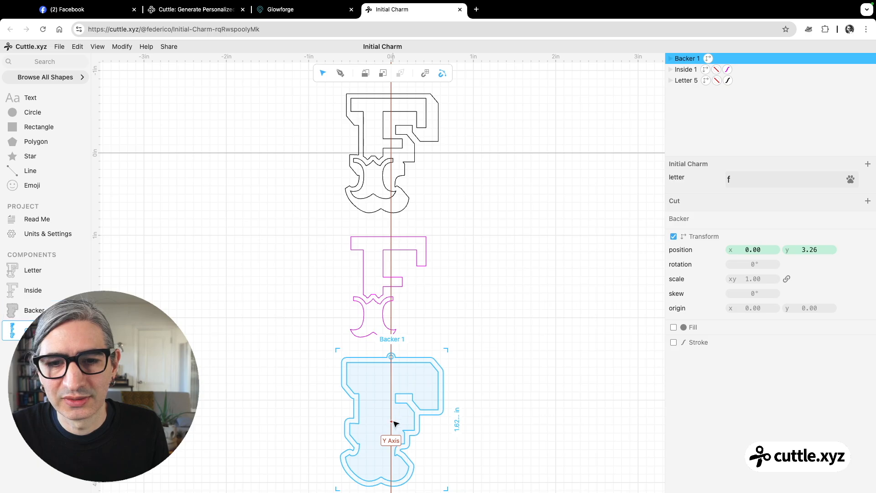
{"action": "left_click", "coordinate": [561, 383]}
{"action": "scroll", "coordinate": [561, 382], "scroll_direction": "down", "scroll_amount": 3}
{"action": "left_click_drag", "start_coordinate": [549, 382], "coordinate": [527, 323]}
{"action": "scroll", "coordinate": [532, 356], "scroll_direction": "down", "scroll_amount": 1}
{"action": "scroll", "coordinate": [527, 324], "scroll_direction": "up", "scroll_amount": 1}
Test the Cut layout by setting the letter parameter to a, b, c and d in turn.
{"action": "double_click", "coordinate": [728, 180]}
{"action": "type", "text": "a"}
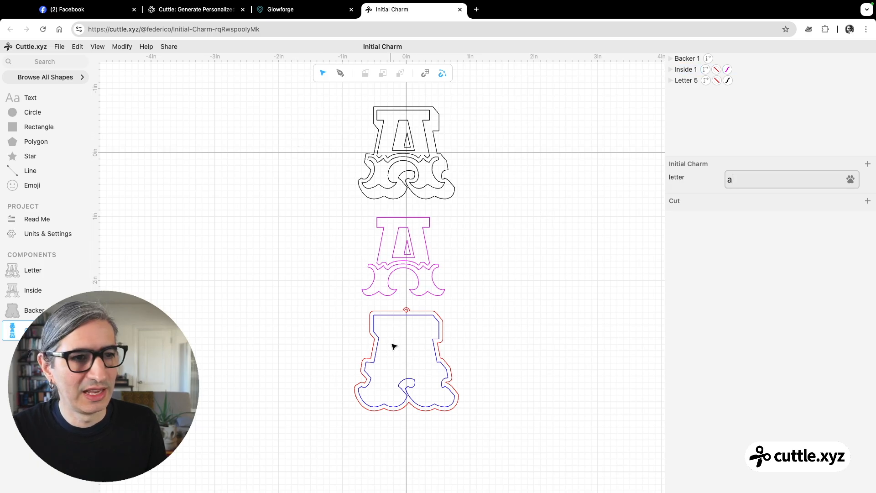
{"action": "left_click", "coordinate": [407, 255]}
{"action": "double_click", "coordinate": [729, 179]}
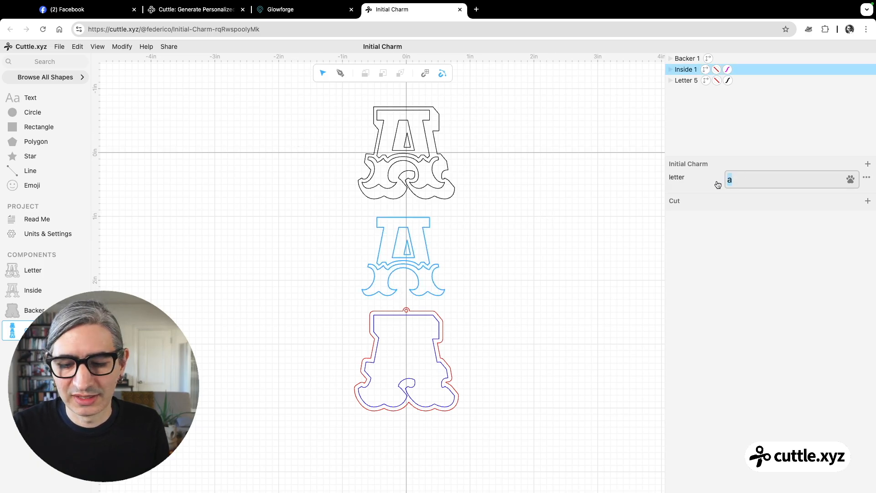
{"action": "type", "text": "b"}
{"action": "double_click", "coordinate": [722, 185]}
{"action": "type", "text": "c"}
{"action": "double_click", "coordinate": [708, 183]}
{"action": "type", "text": "d"}
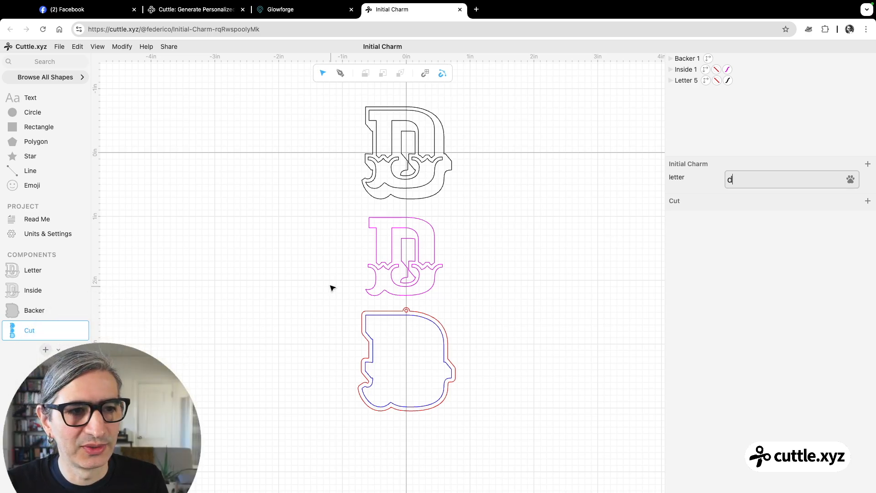
Create a new component named Preview.
{"action": "left_click", "coordinate": [45, 349]}
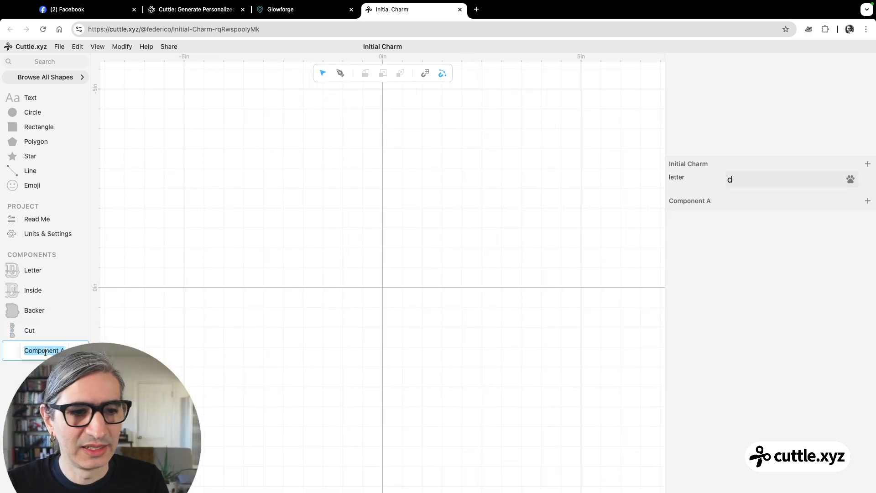
{"action": "key", "text": "BackSpace"}
{"action": "type", "text": "P"}
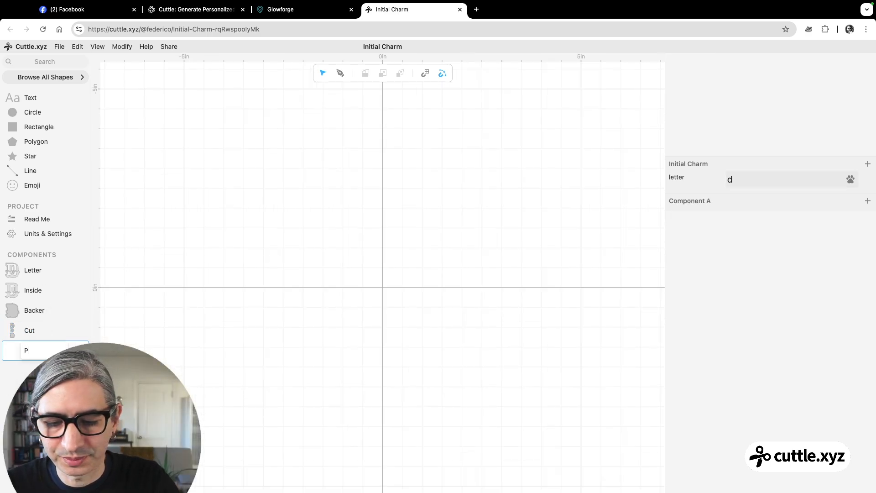
{"action": "type", "text": "review"}
{"action": "key", "text": "Return"}
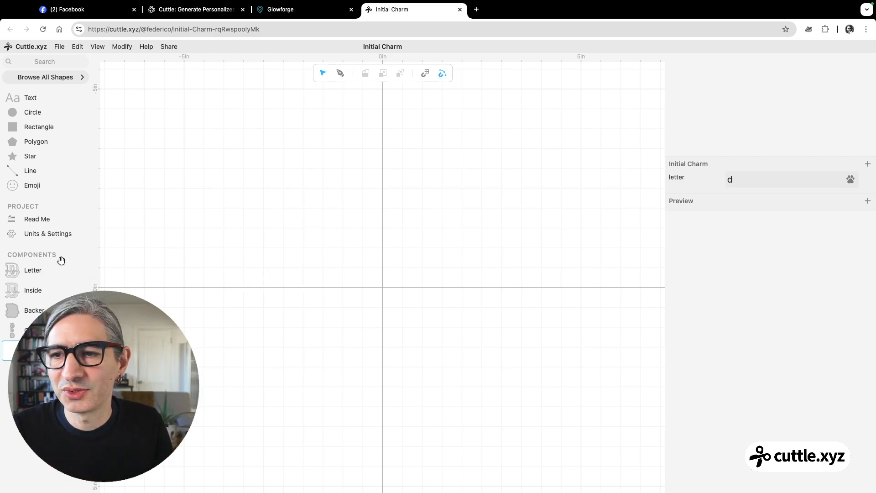
Place an instance of the Backer component at the origin of the Preview component.
{"action": "left_click_drag", "start_coordinate": [11, 311], "coordinate": [384, 286]}
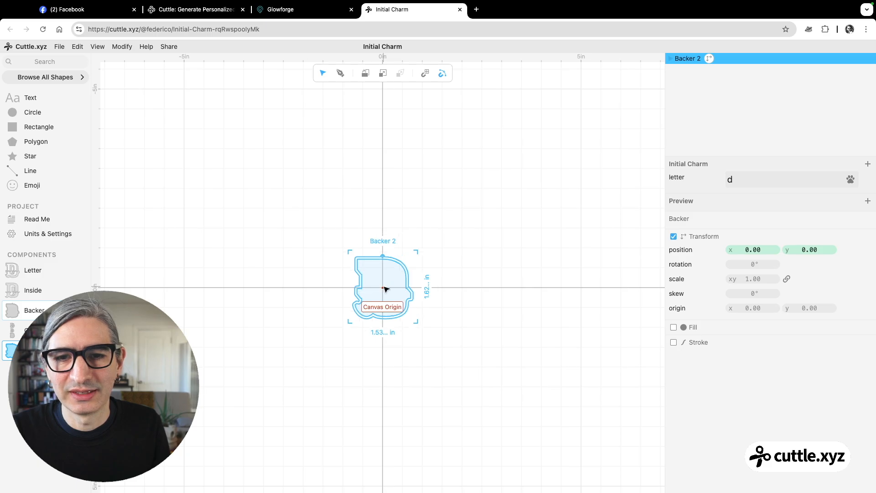
{"action": "scroll", "coordinate": [392, 289], "scroll_direction": "up", "scroll_amount": 1}
{"action": "scroll", "coordinate": [393, 289], "scroll_direction": "up", "scroll_amount": 5}
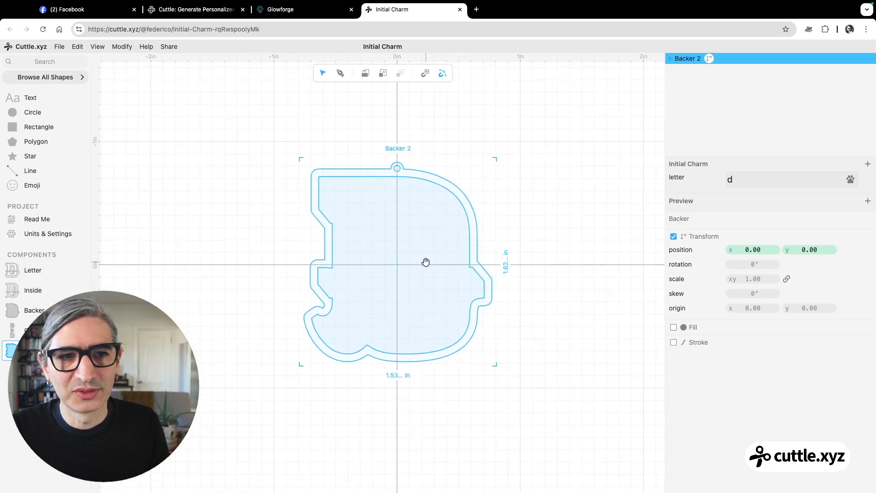
{"action": "left_click", "coordinate": [574, 256]}
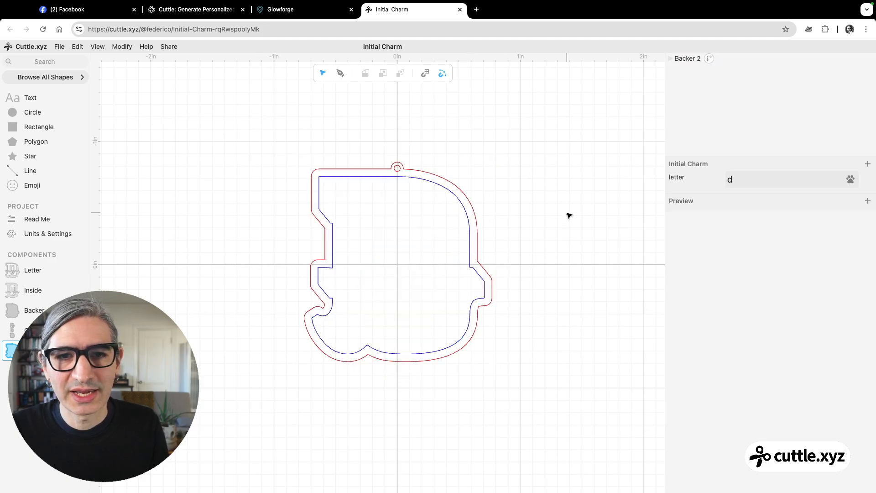
Add a fill to the Backer instance in the Preview component and set its color to green.
{"action": "left_click", "coordinate": [484, 270]}
{"action": "left_click", "coordinate": [673, 327]}
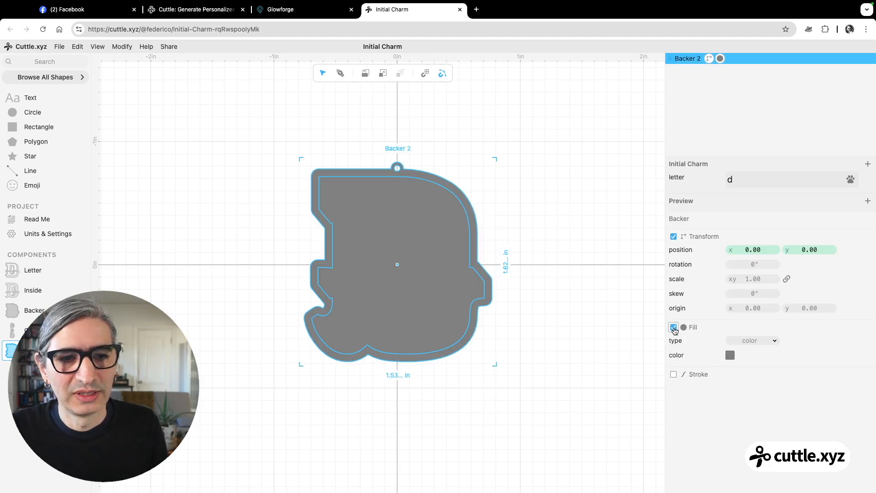
{"action": "left_click", "coordinate": [731, 356]}
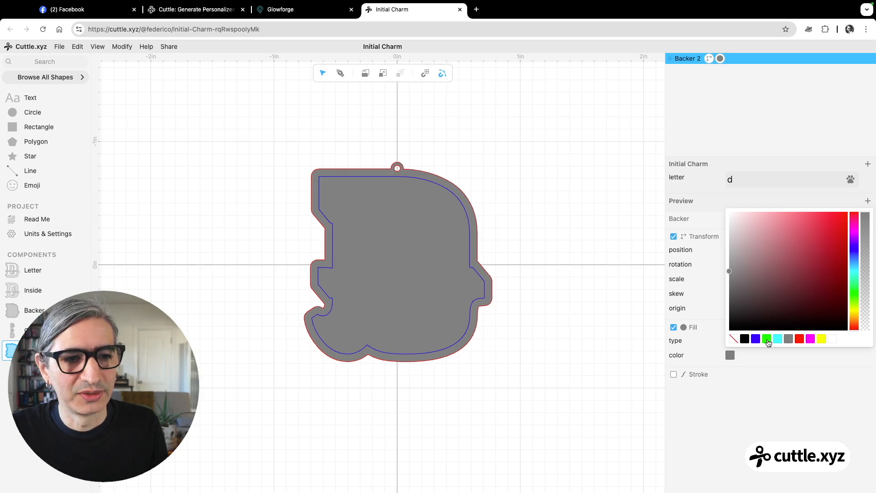
{"action": "left_click", "coordinate": [767, 338]}
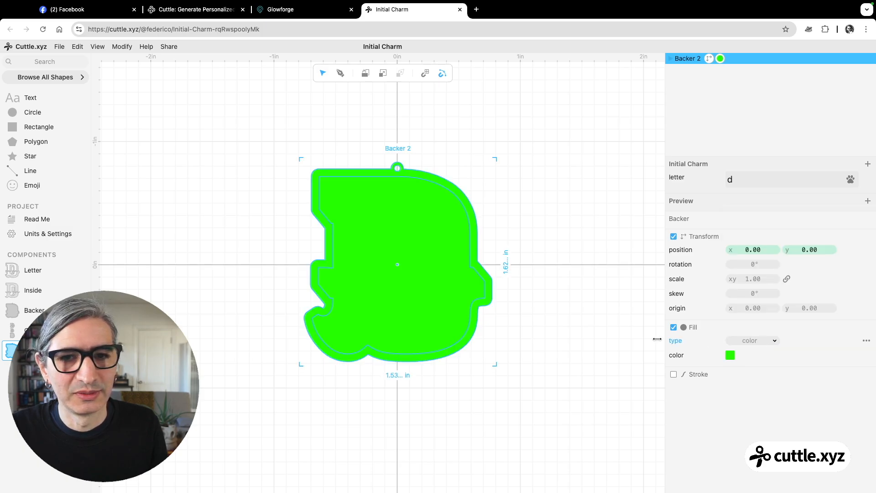
{"action": "left_click", "coordinate": [585, 341]}
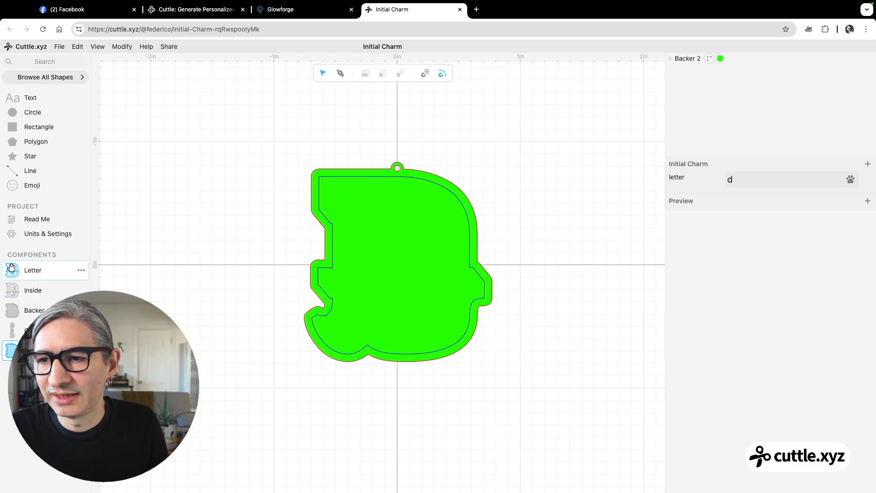
Place an instance of the Letter component at the Preview origin, over the backer, and give it a blue fill.
{"action": "left_click_drag", "start_coordinate": [13, 269], "coordinate": [400, 265]}
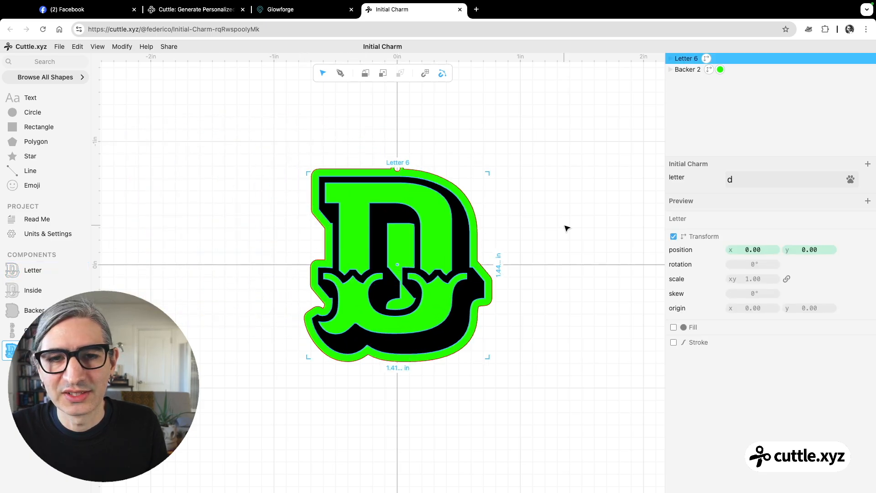
{"action": "left_click", "coordinate": [564, 227]}
{"action": "left_click", "coordinate": [464, 248]}
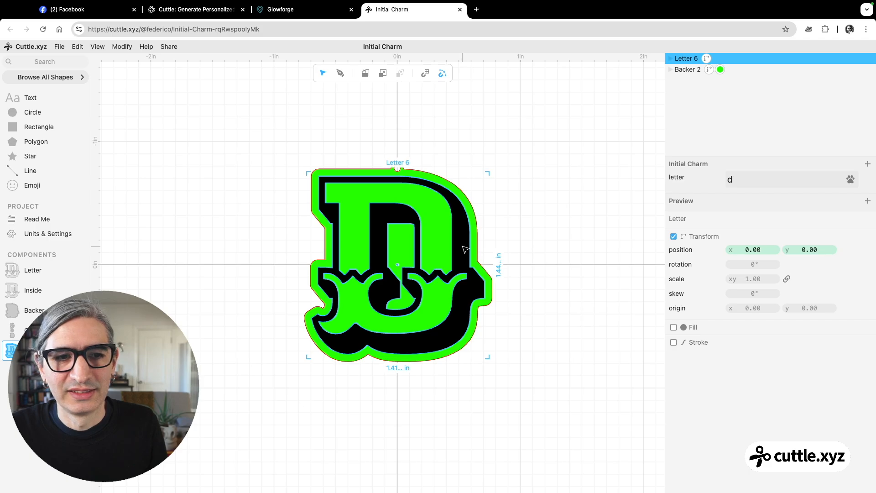
{"action": "left_click", "coordinate": [674, 327]}
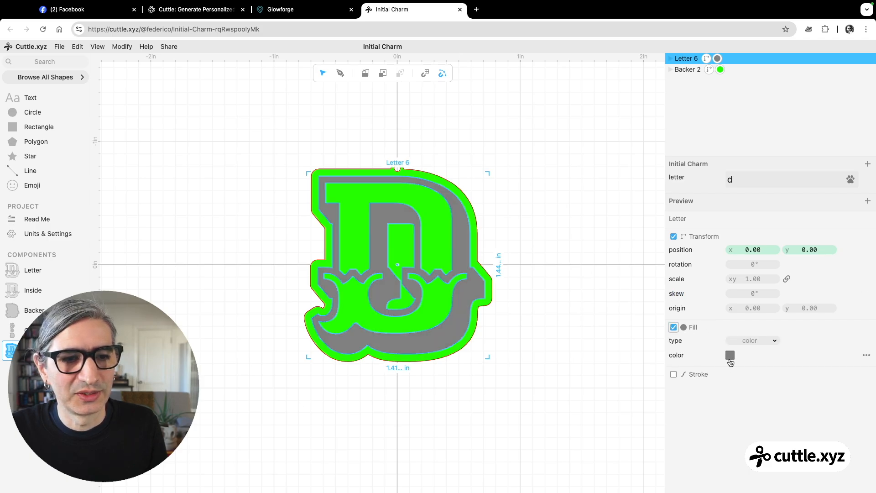
{"action": "left_click", "coordinate": [729, 356]}
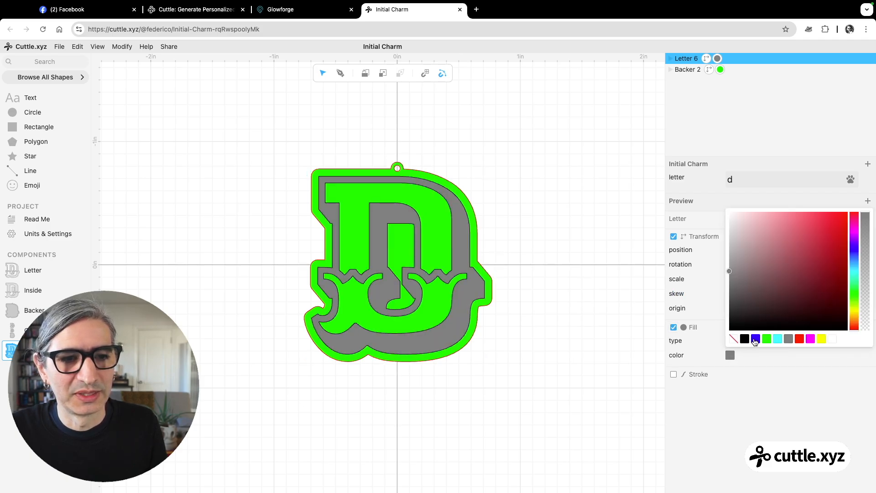
{"action": "left_click", "coordinate": [754, 338]}
{"action": "left_click", "coordinate": [506, 328]}
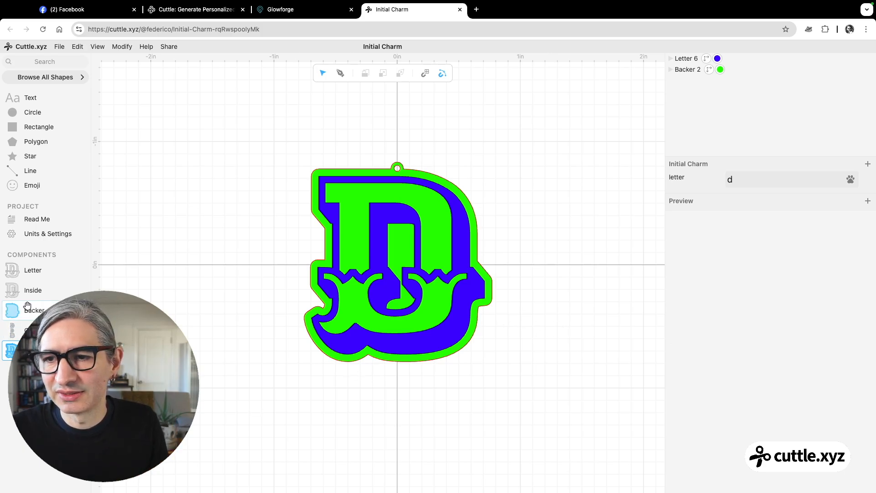
Place an instance of the Inside component at the Preview origin, on top of the blue letter.
{"action": "left_click_drag", "start_coordinate": [15, 291], "coordinate": [397, 264]}
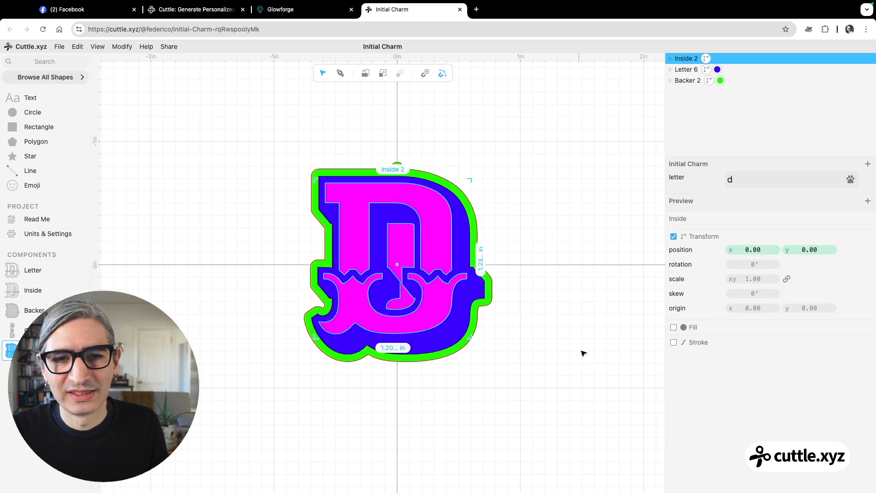
{"action": "left_click", "coordinate": [587, 365]}
{"action": "scroll", "coordinate": [547, 365], "scroll_direction": "up", "scroll_amount": 2}
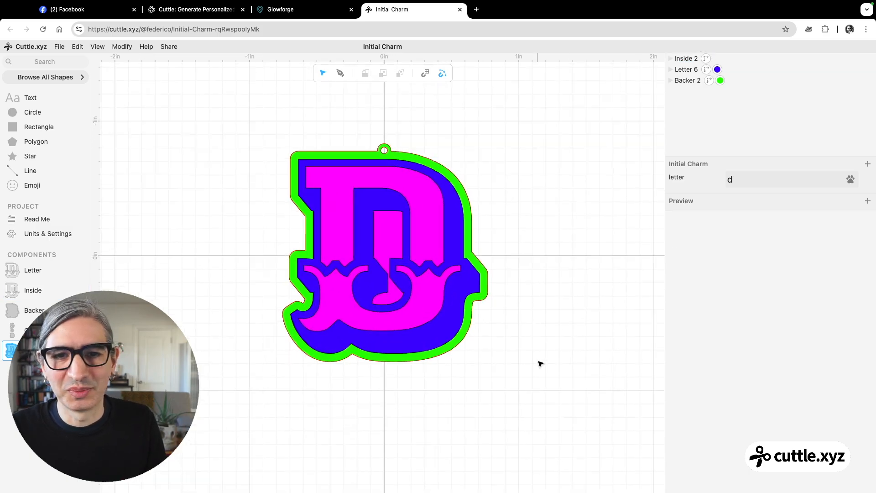
Test the layered preview by setting the letter parameter to a, b, c, d, e and h in turn.
{"action": "left_click", "coordinate": [729, 179]}
{"action": "type", "text": "a"}
{"action": "left_click_drag", "start_coordinate": [738, 182], "coordinate": [713, 182]}
{"action": "type", "text": "b"}
{"action": "type", "text": "c"}
{"action": "type", "text": "d"}
{"action": "type", "text": "e"}
{"action": "type", "text": "h"}
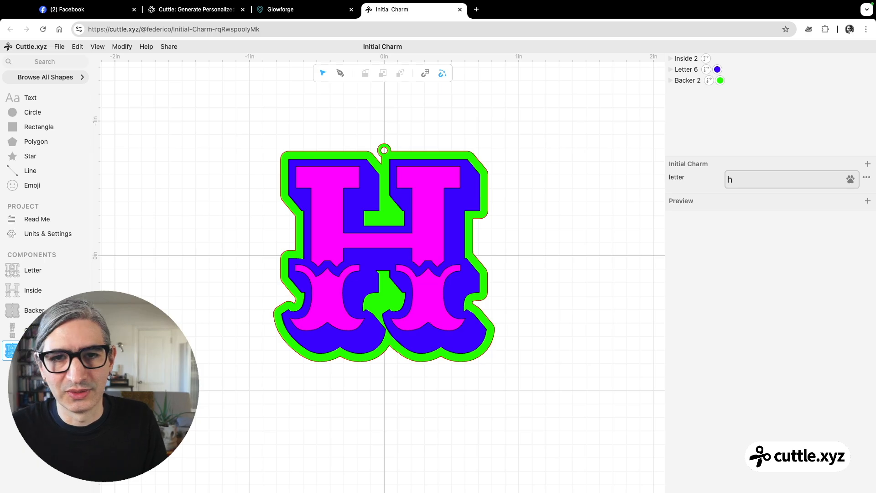
{"action": "left_click", "coordinate": [572, 230]}
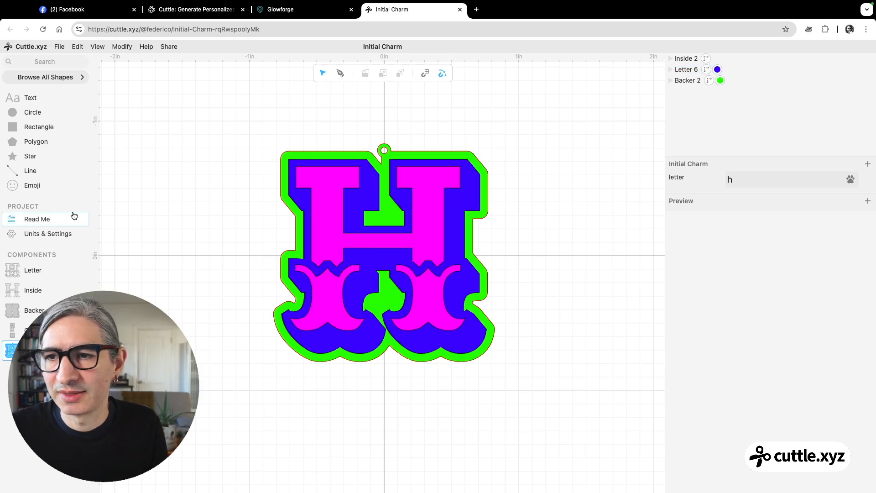
Embed the Preview component in the project's Read Me page and set its letter parameter to f.
{"action": "left_click", "coordinate": [40, 221]}
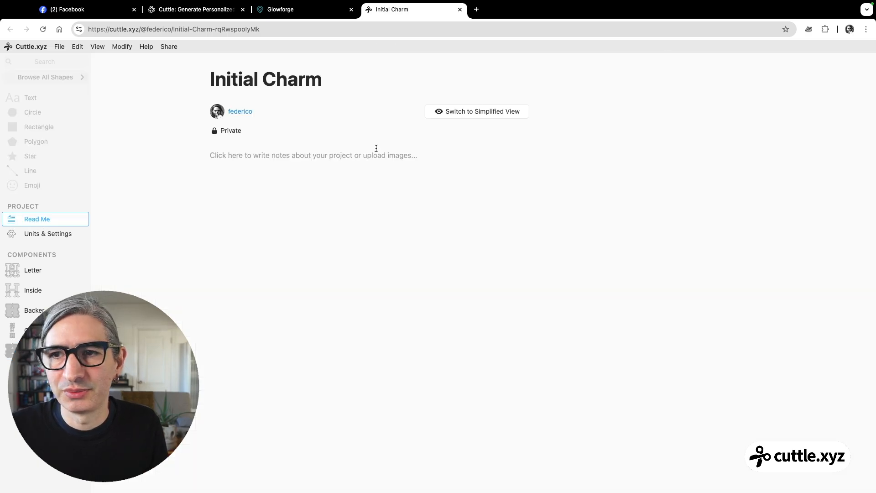
{"action": "left_click", "coordinate": [403, 166]}
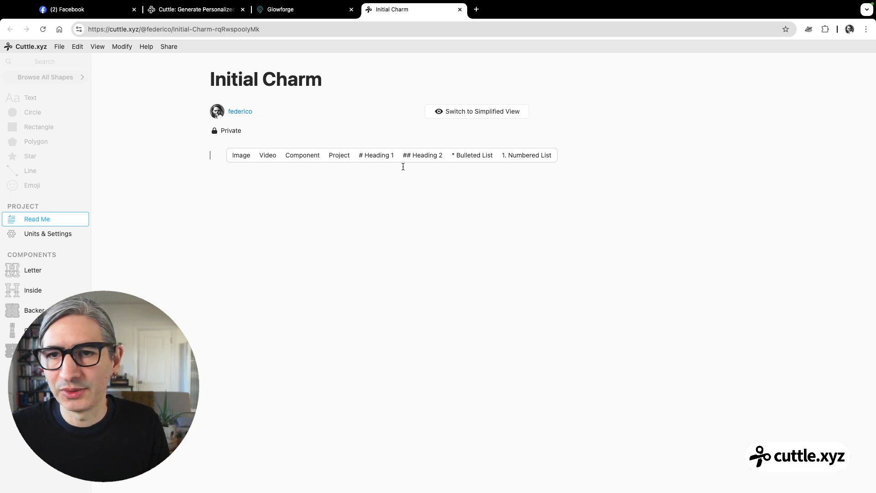
{"action": "left_click", "coordinate": [304, 155]}
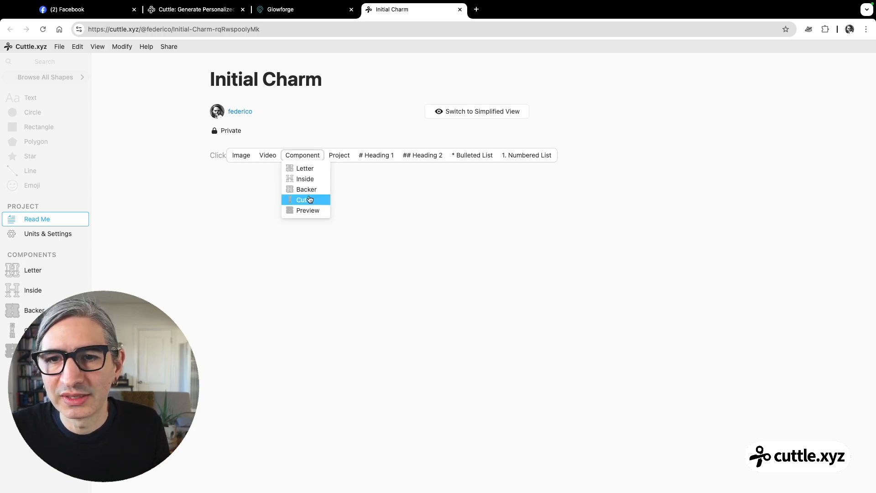
{"action": "left_click", "coordinate": [310, 216]}
{"action": "double_click", "coordinate": [598, 166]}
{"action": "type", "text": "f"}
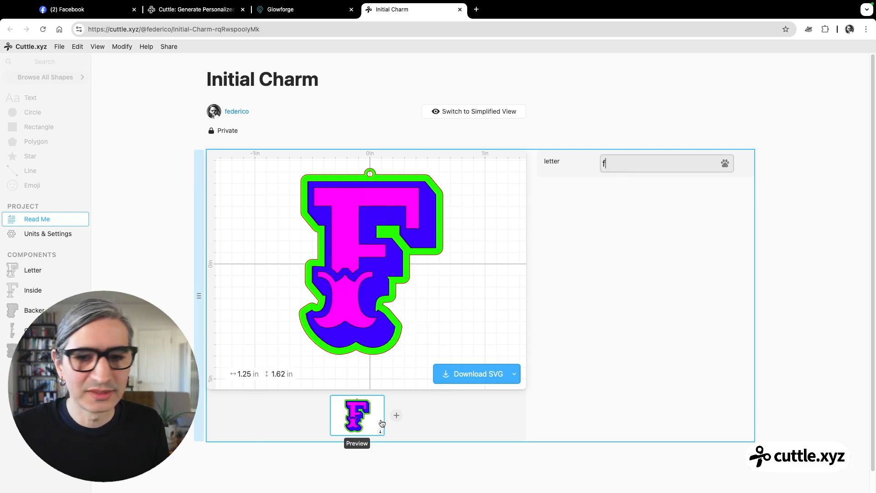
Add the Cut component to the Read Me template alongside Preview and switch between the two views.
{"action": "left_click", "coordinate": [395, 415]}
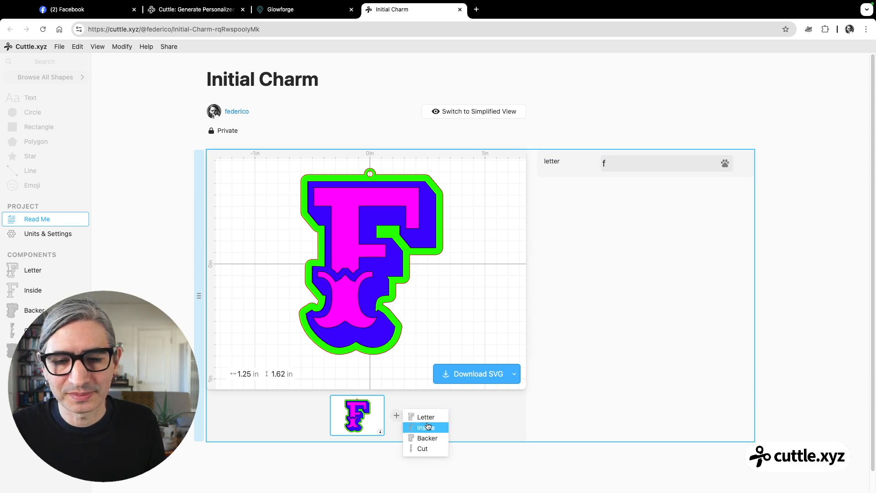
{"action": "left_click", "coordinate": [422, 448]}
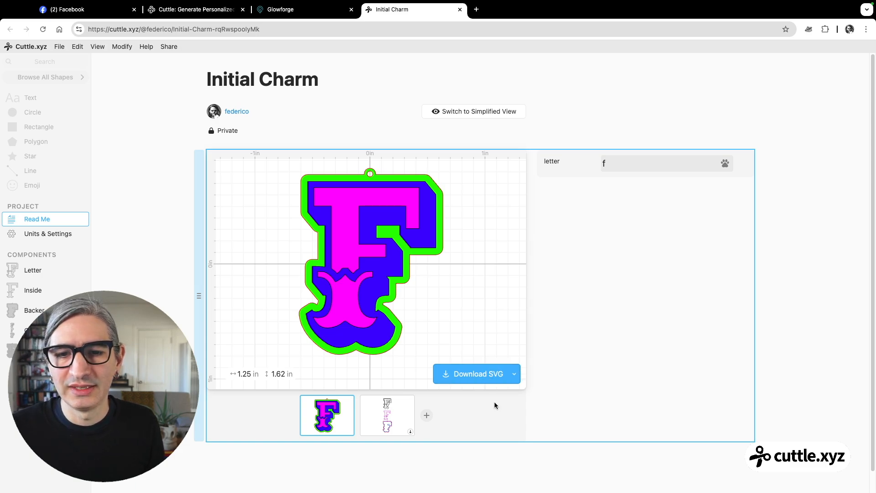
{"action": "left_click", "coordinate": [387, 401]}
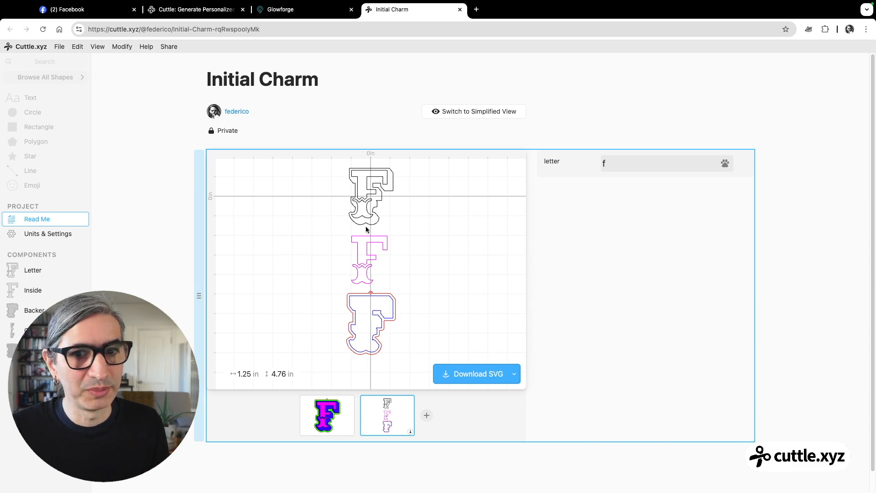
{"action": "left_click", "coordinate": [326, 400]}
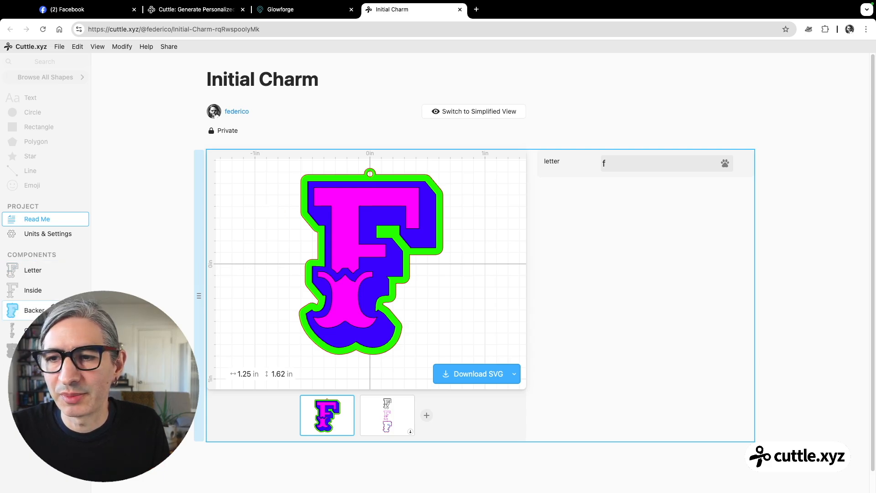
In the Backer component, extract the hole circle's scale as a parameter and move that parameter to the project.
{"action": "left_click", "coordinate": [49, 309]}
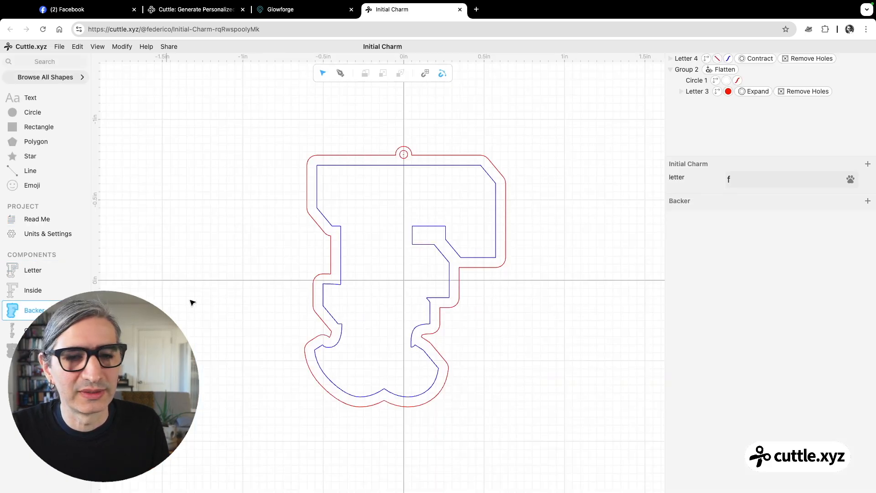
{"action": "left_click", "coordinate": [701, 80]}
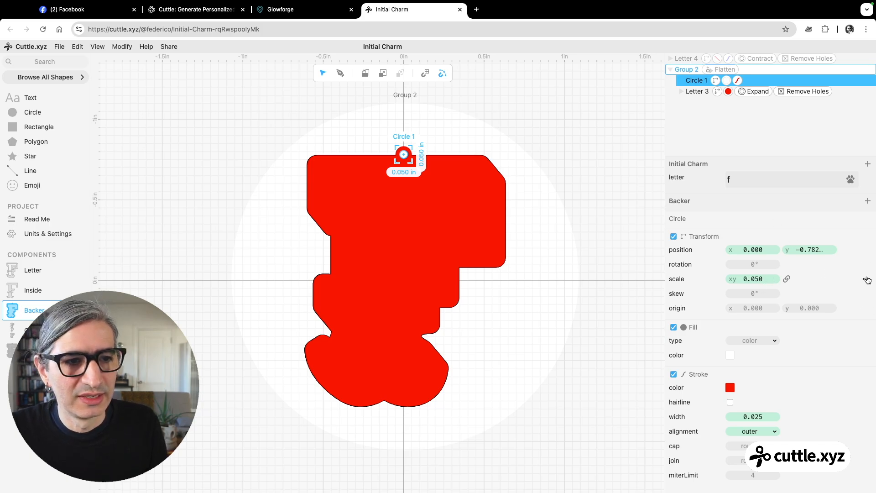
{"action": "left_click", "coordinate": [866, 280]}
{"action": "left_click", "coordinate": [850, 266]}
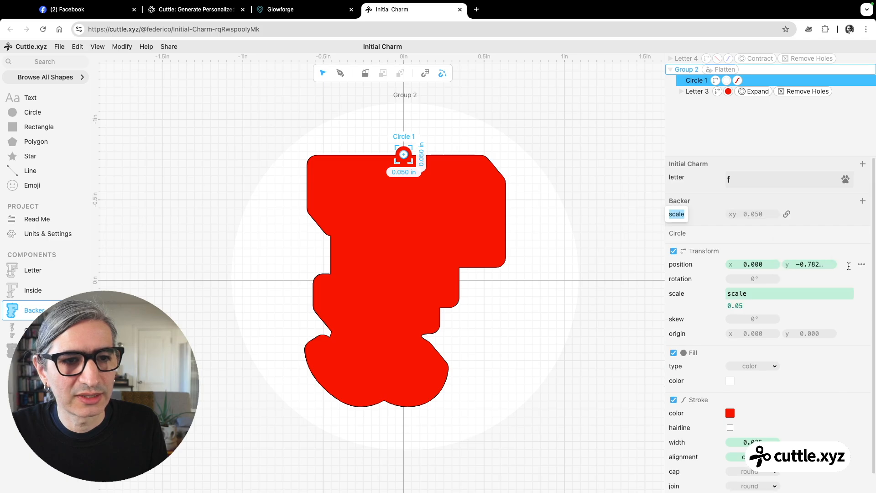
{"action": "left_click", "coordinate": [861, 215]}
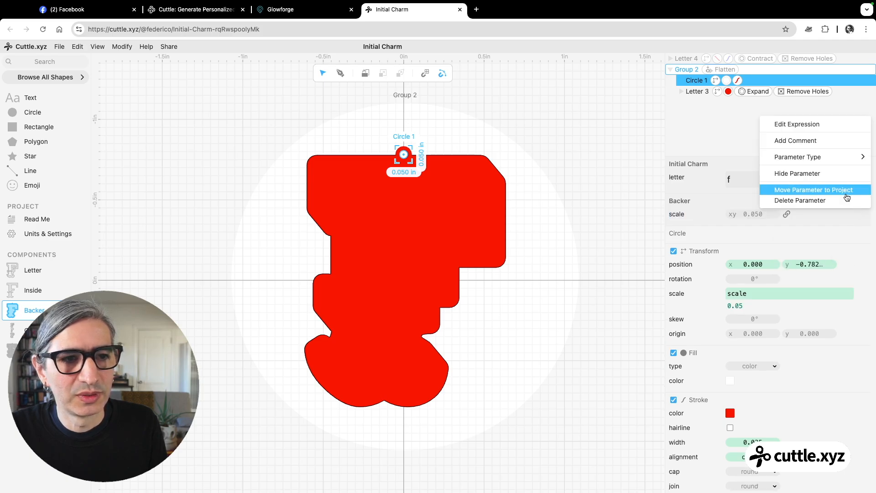
{"action": "left_click", "coordinate": [846, 197]}
Set the project's hole scale parameter to 0.062 and rename it holeScale.
{"action": "mouse_move", "coordinate": [753, 196]}
{"action": "left_mouse_down"}
{"action": "mouse_move", "coordinate": [779, 195]}
{"action": "mouse_move", "coordinate": [770, 196]}
{"action": "left_mouse_up"}
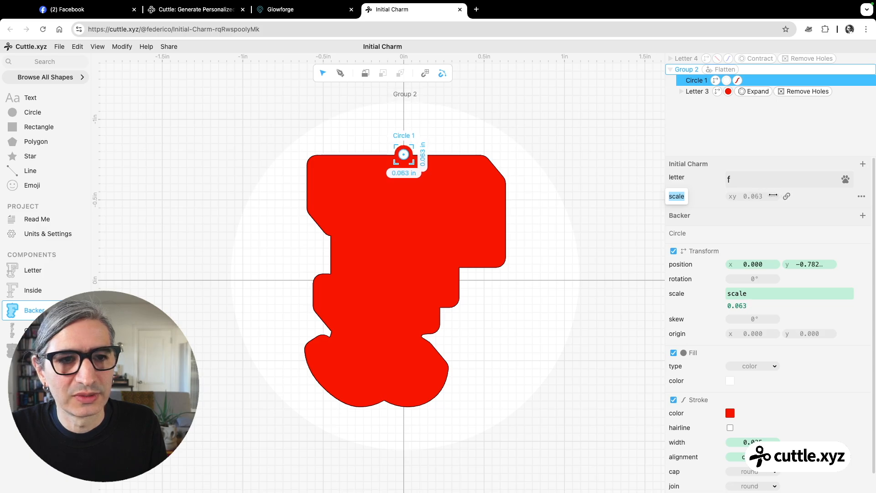
{"action": "type", "text": "ci"}
{"action": "type", "text": "holeScale"}
{"action": "key", "text": "Return"}
{"action": "left_click", "coordinate": [627, 312]}
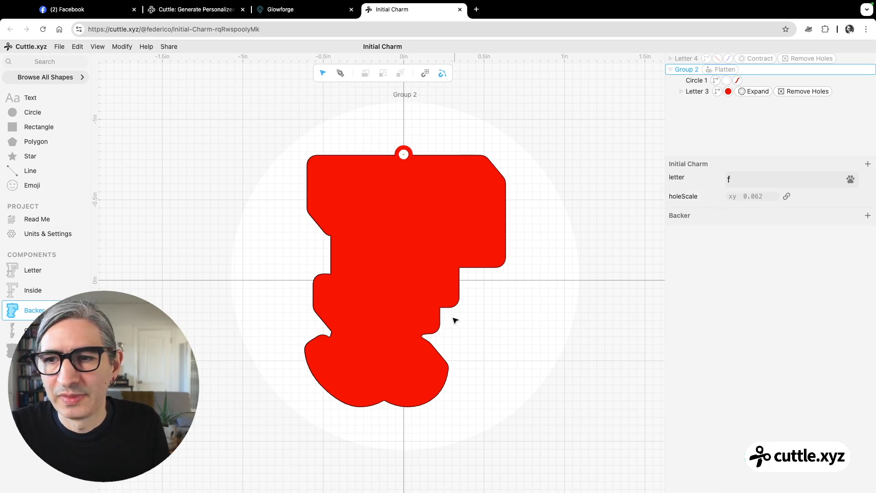
Test the layered charm in the Preview component with the letters z, h and j.
{"action": "left_click", "coordinate": [34, 350]}
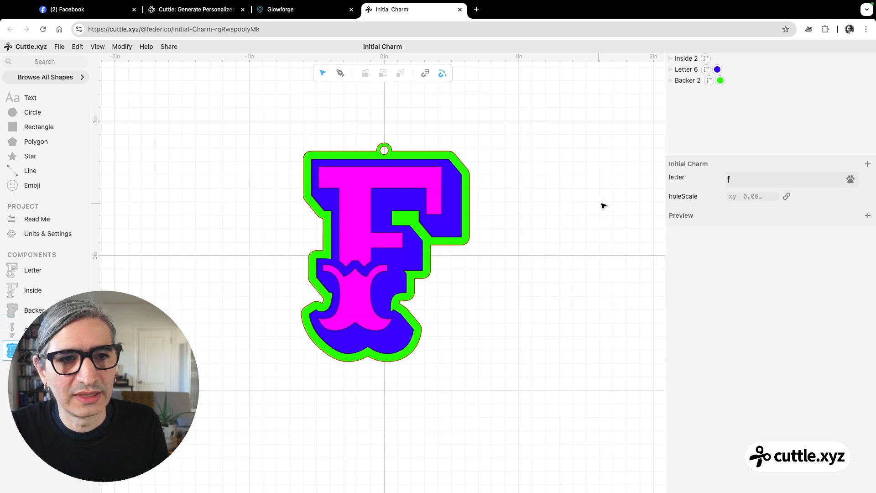
{"action": "left_click_drag", "start_coordinate": [745, 179], "coordinate": [713, 183]}
{"action": "type", "text": "z"}
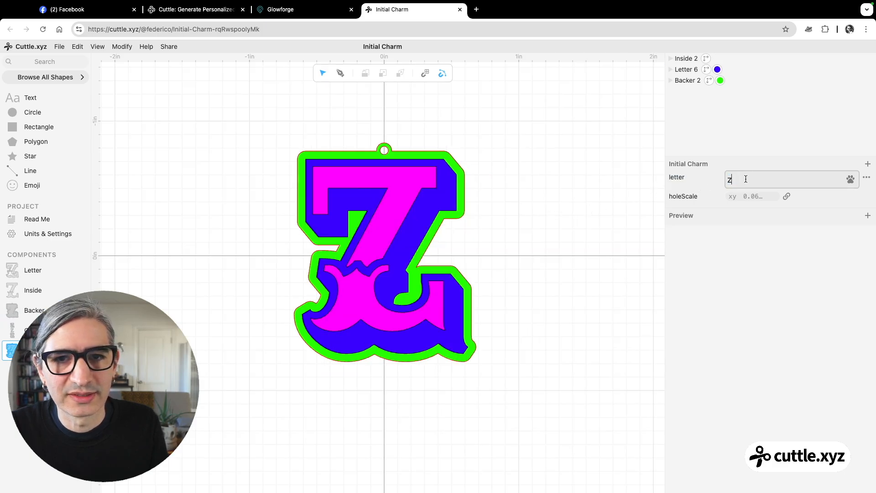
{"action": "type", "text": "h"}
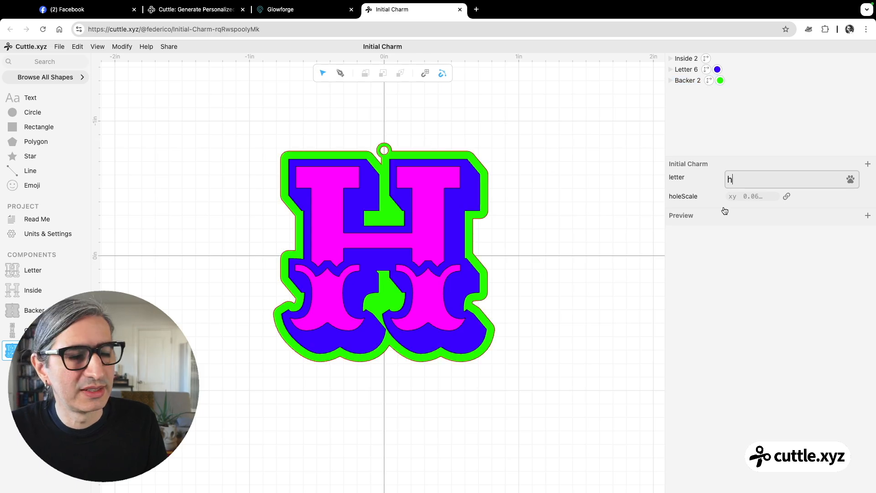
{"action": "double_click", "coordinate": [729, 180]}
{"action": "type", "text": "j"}
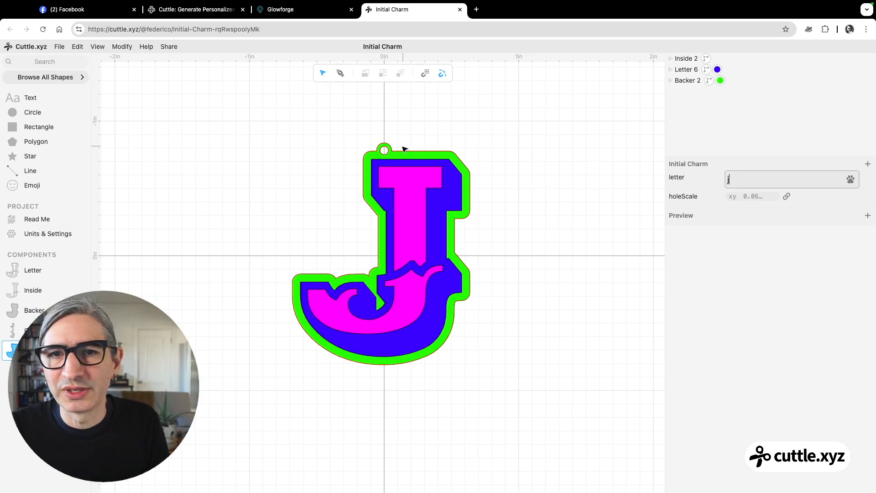
Extract the Backer hole circle's position as a parameter, move it to the project and name it holePosition.
{"action": "left_click", "coordinate": [41, 306]}
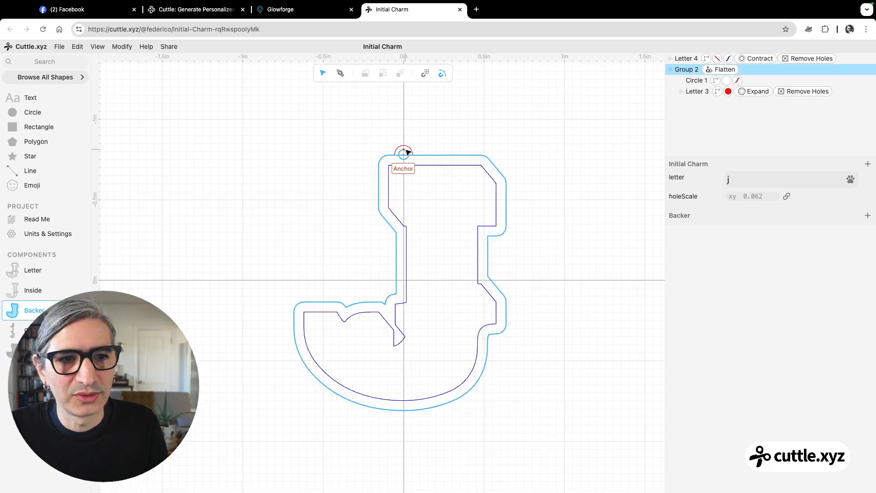
{"action": "left_click", "coordinate": [691, 81]}
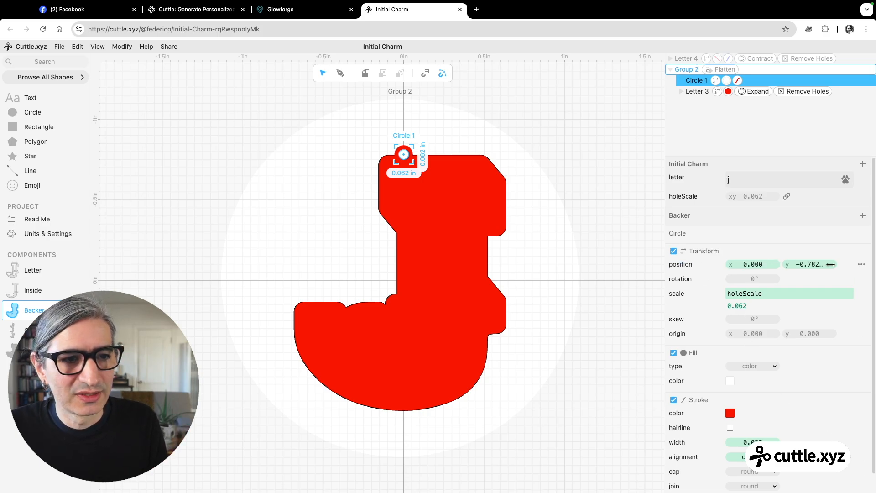
{"action": "left_click", "coordinate": [861, 264]}
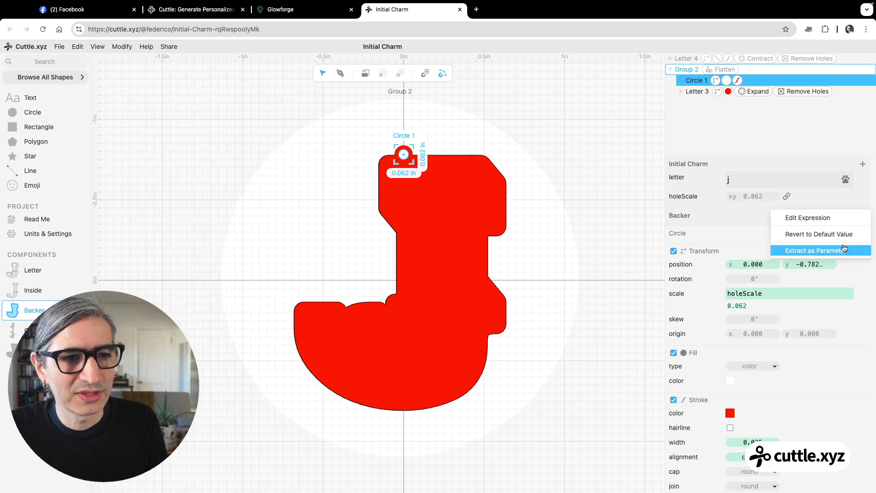
{"action": "left_click", "coordinate": [841, 250]}
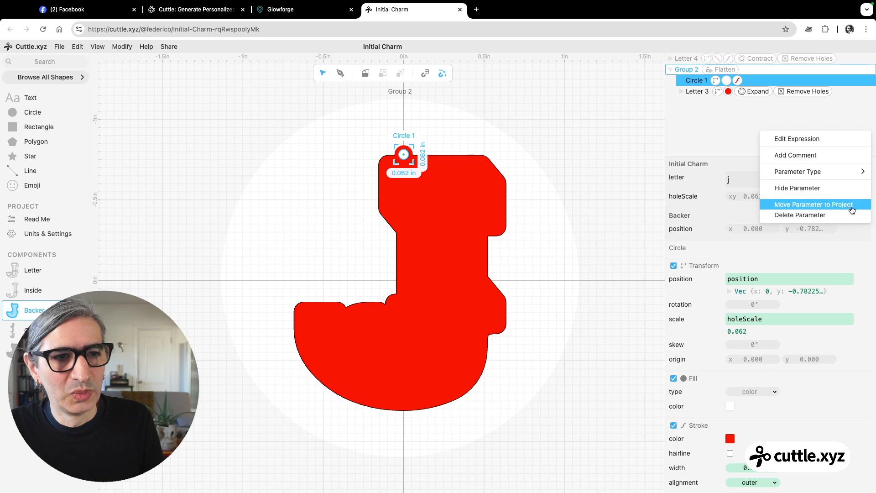
{"action": "left_click", "coordinate": [850, 204]}
{"action": "type", "text": "hol"}
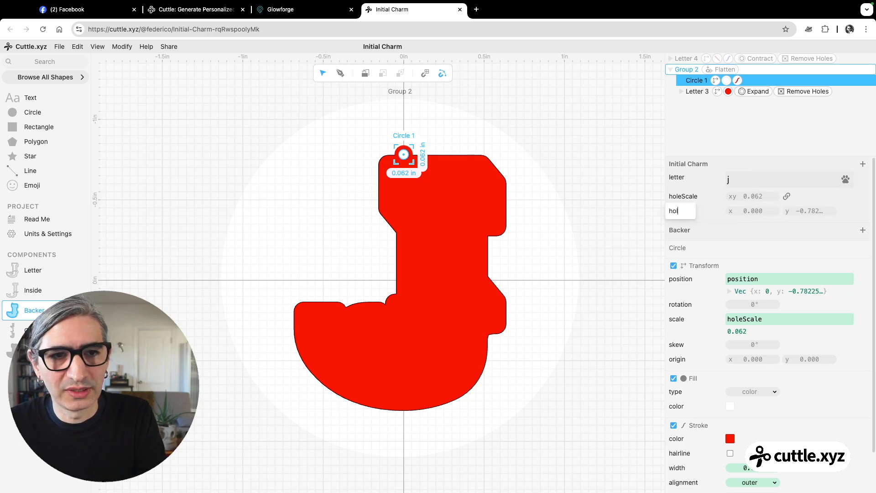
{"action": "type", "text": "ePosition"}
{"action": "key", "text": "Return"}
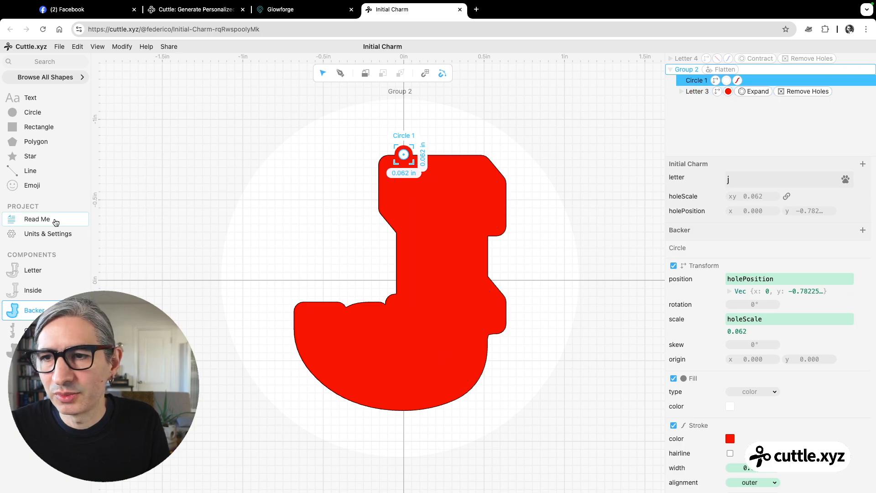
In the Read Me template, move the hole on the letter j by setting holePosition to x 0.201, y -0.788.
{"action": "left_click", "coordinate": [52, 220]}
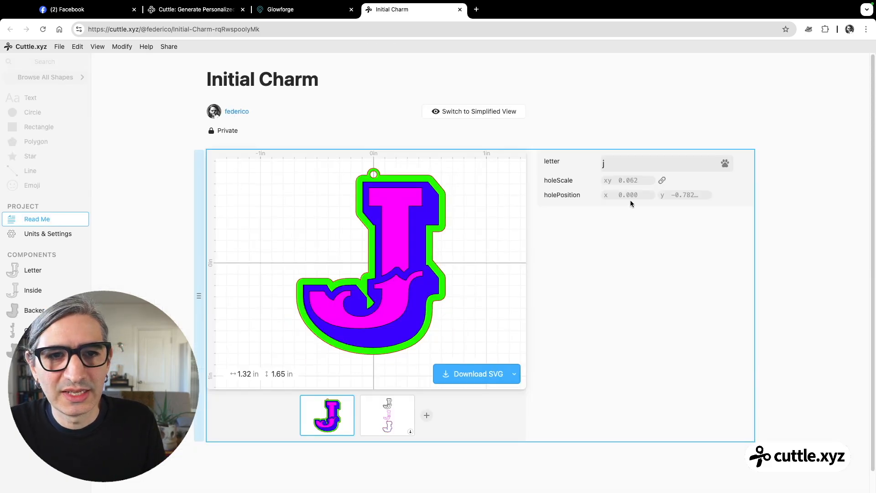
{"action": "mouse_move", "coordinate": [682, 194]}
{"action": "left_mouse_down"}
{"action": "mouse_move", "coordinate": [669, 195]}
{"action": "mouse_move", "coordinate": [678, 195]}
{"action": "left_mouse_up"}
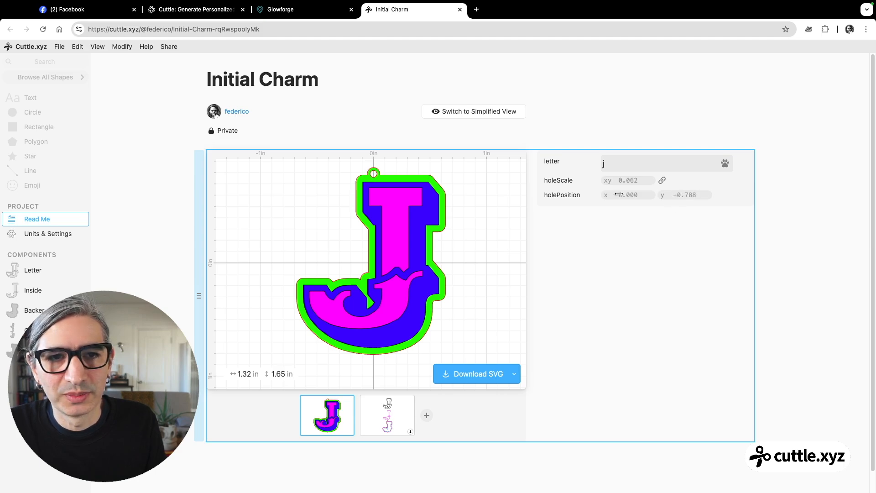
{"action": "left_click_drag", "start_coordinate": [620, 195], "coordinate": [874, 191]}
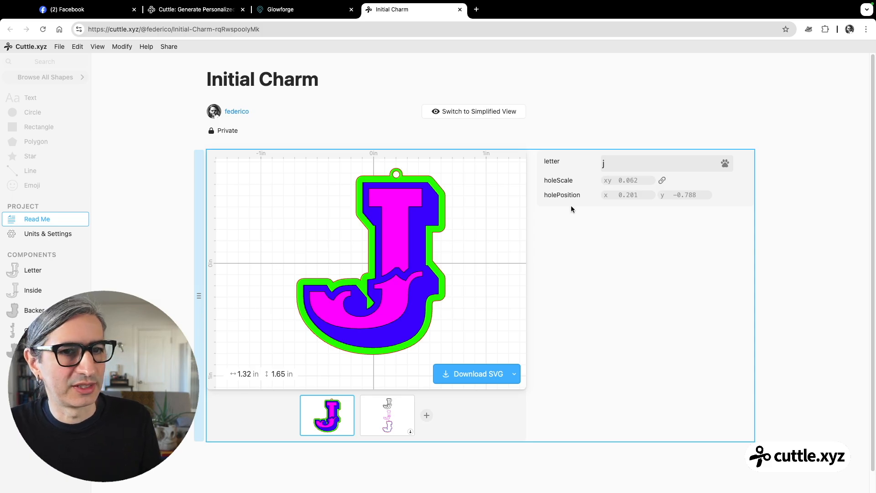
Try the letter h in the Read Me template and change the letter parameter to p.
{"action": "left_click", "coordinate": [600, 171]}
{"action": "key", "text": "BackSpace"}
{"action": "type", "text": "h"}
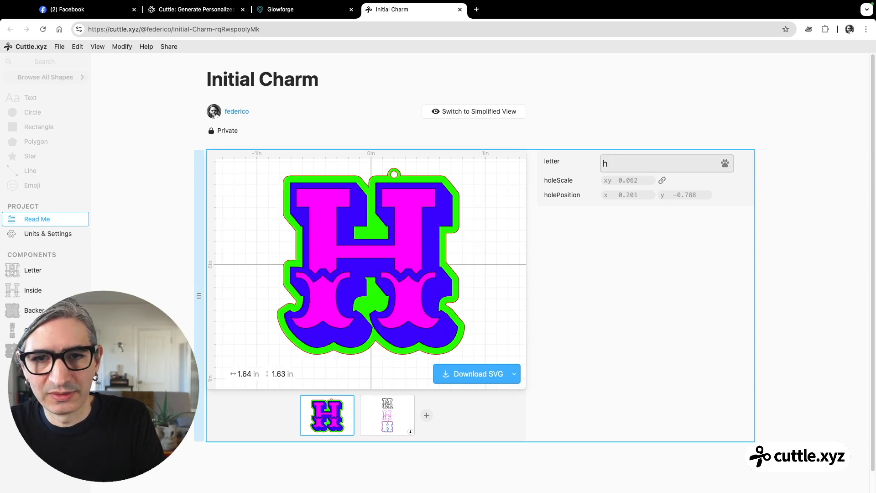
{"action": "key", "text": "BackSpace"}
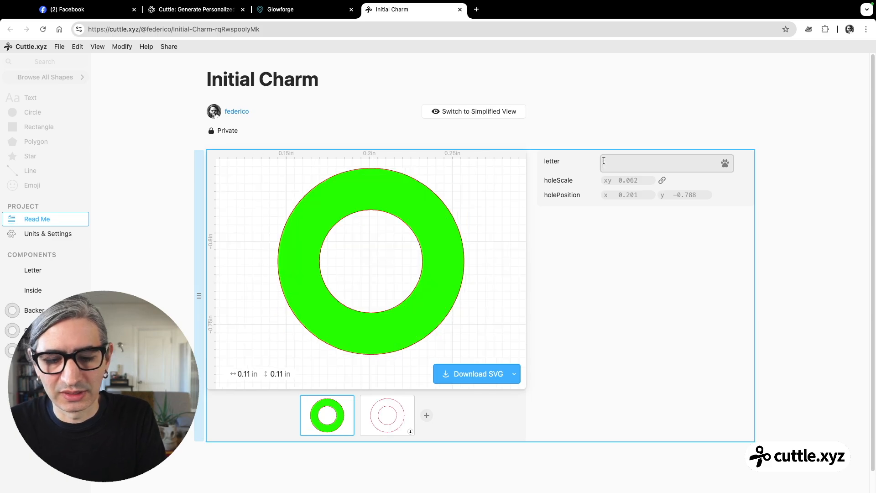
{"action": "type", "text": "p"}
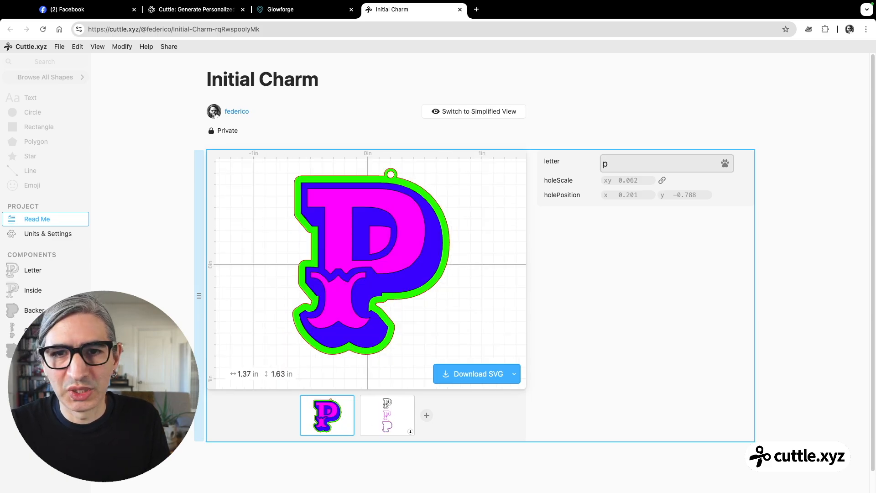
Reposition the hole on the letter p by setting holePosition to x -0.082, y -0.794.
{"action": "mouse_move", "coordinate": [691, 198]}
{"action": "left_mouse_down"}
{"action": "mouse_move", "coordinate": [649, 196]}
{"action": "mouse_move", "coordinate": [683, 196]}
{"action": "left_mouse_up"}
{"action": "left_click_drag", "start_coordinate": [630, 195], "coordinate": [244, 234]}
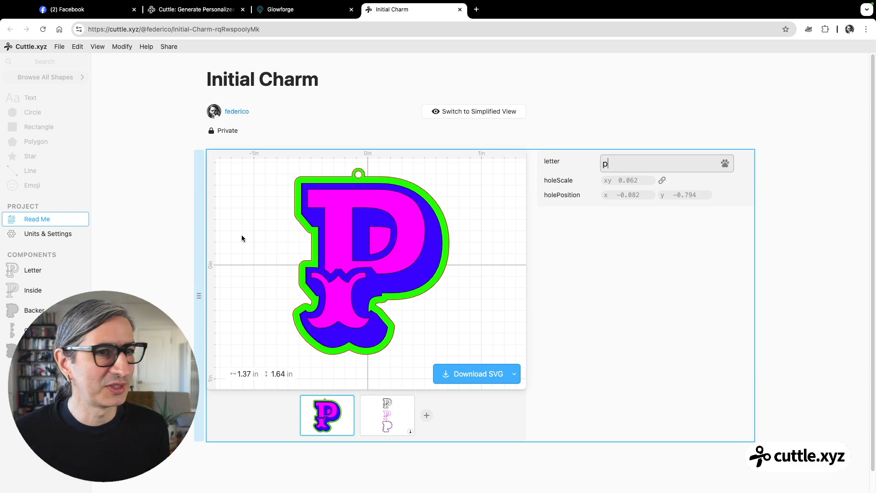
{"action": "left_click", "coordinate": [820, 138]}
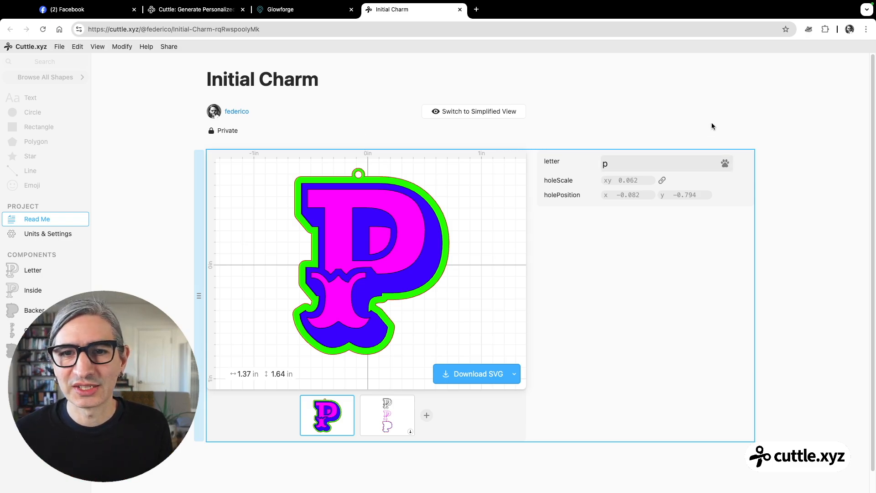